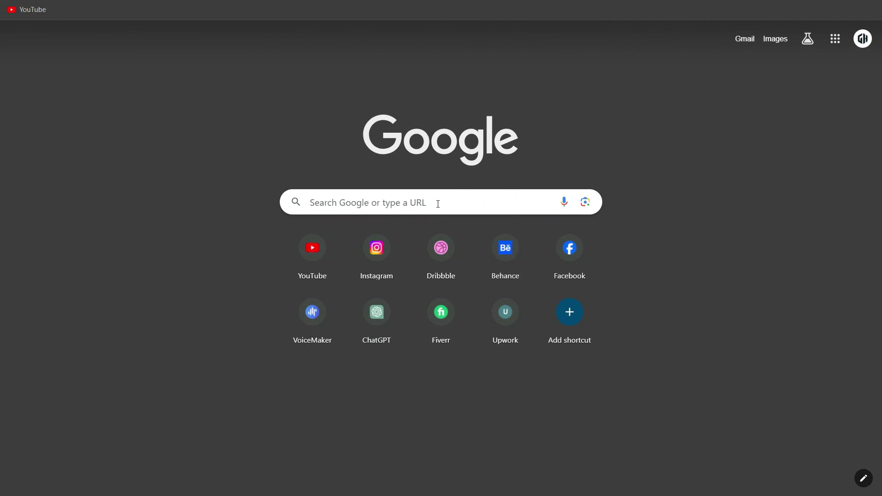
- Search Google for 'burj al arab'
left_click(437, 202)
type("BU")
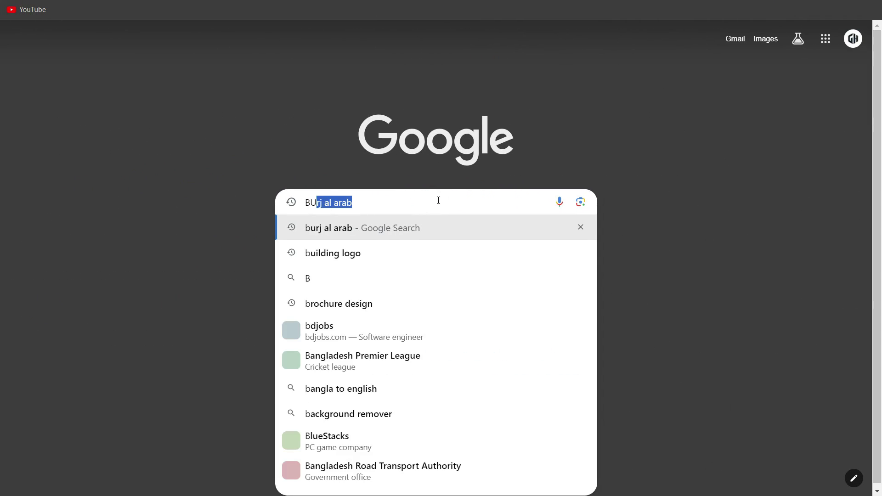
left_click(409, 204)
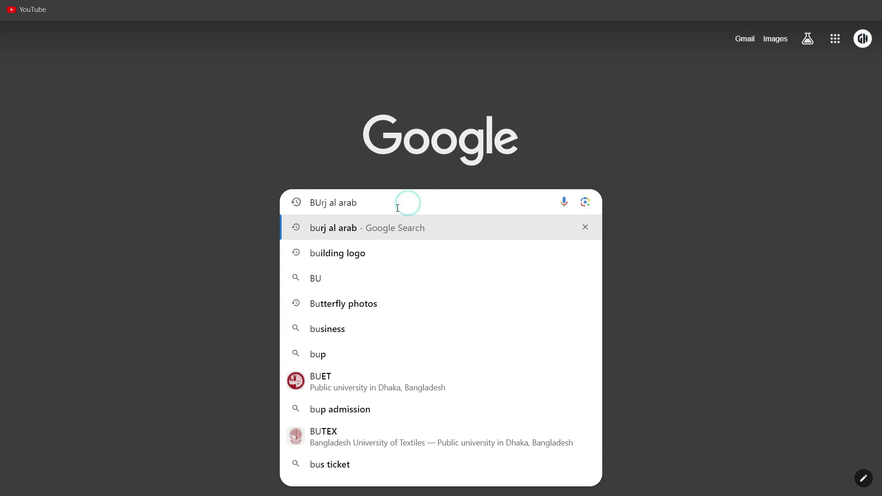
left_click_drag(377, 201, 299, 207)
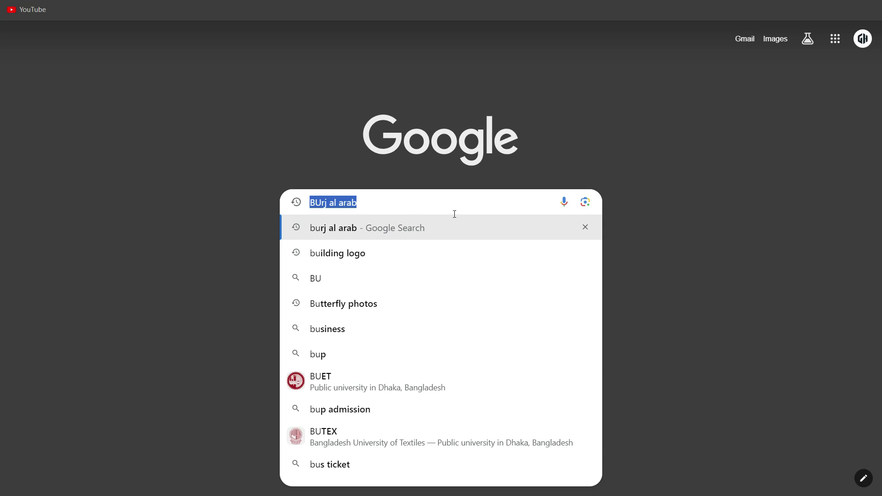
key("Return")
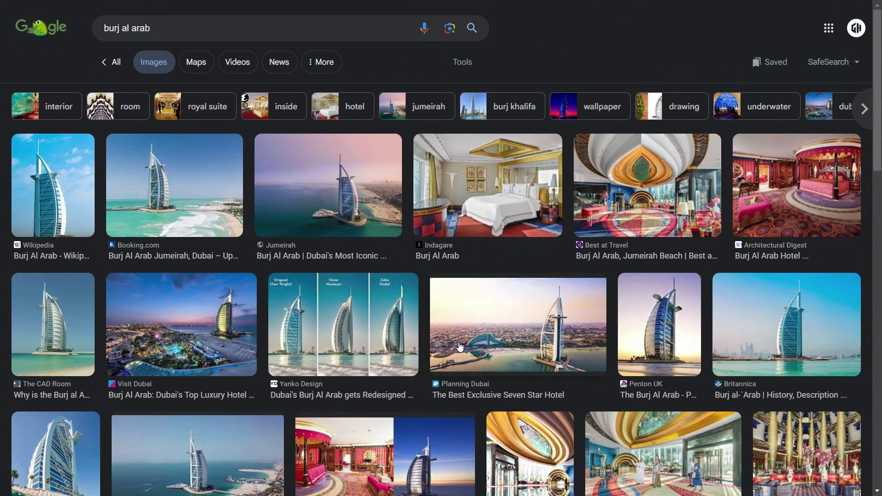
- Open the larger preview of the Britannica Burj Al Arab photo
scroll(435, 256, "down", 15)
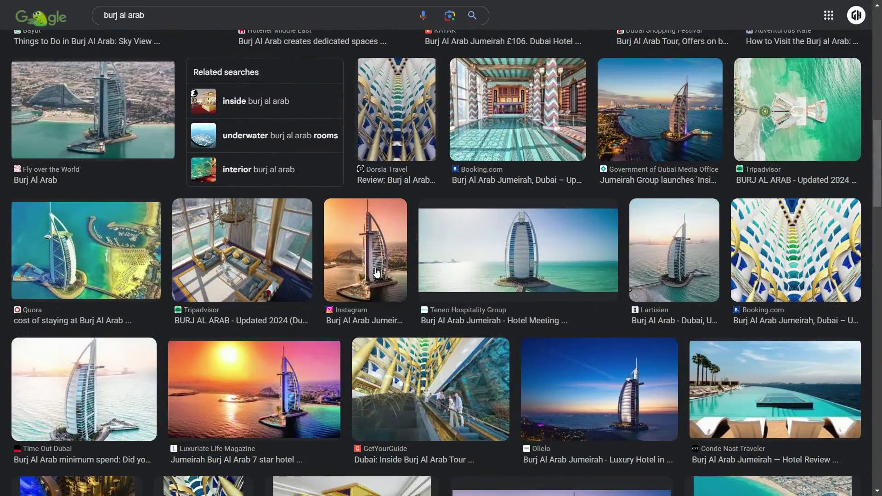
scroll(377, 272, "up", 15)
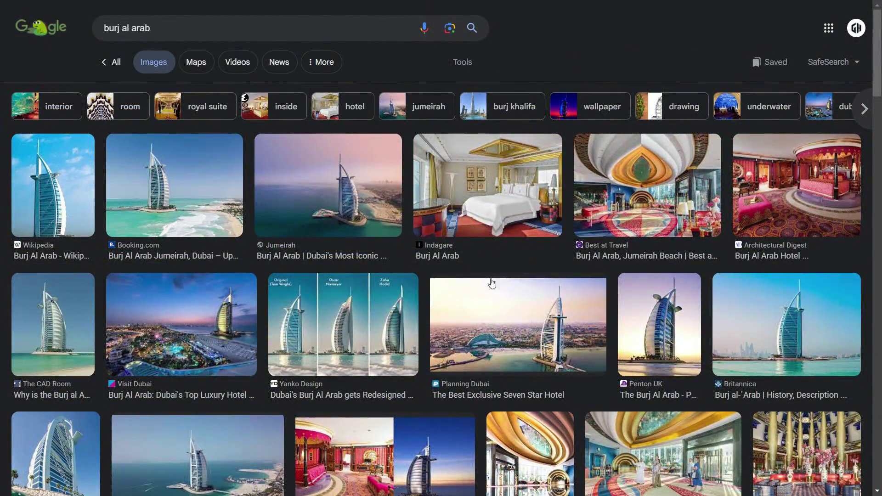
left_click(791, 333)
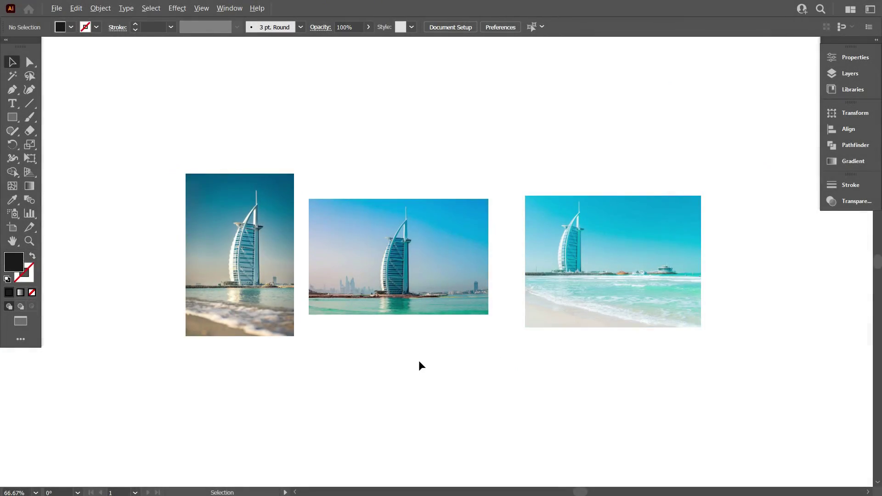
- Delete the right-hand and left-hand Burj Al Arab photos from the canvas
scroll(419, 360, "up", 1)
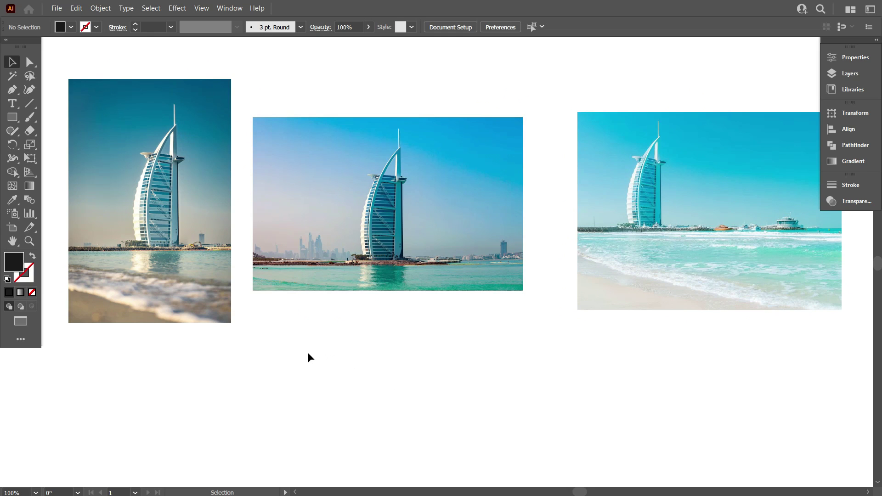
scroll(390, 249, "up", 3)
scroll(389, 248, "down", 3)
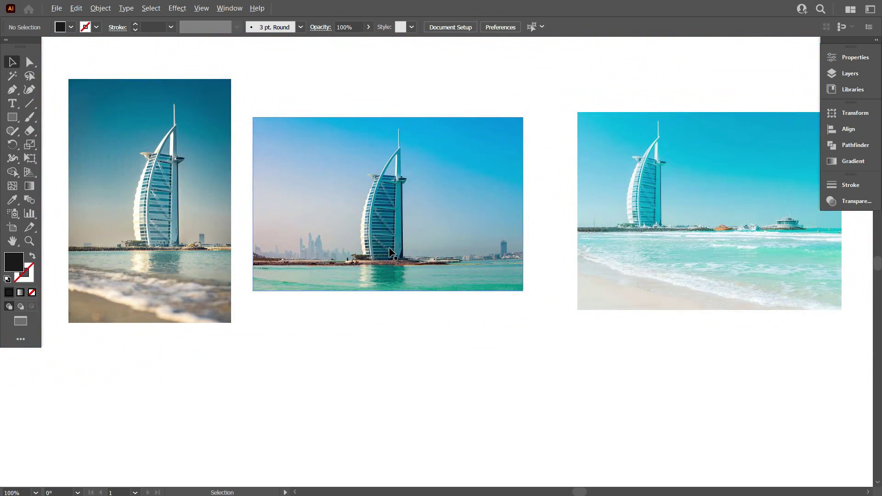
scroll(429, 302, "down", 1)
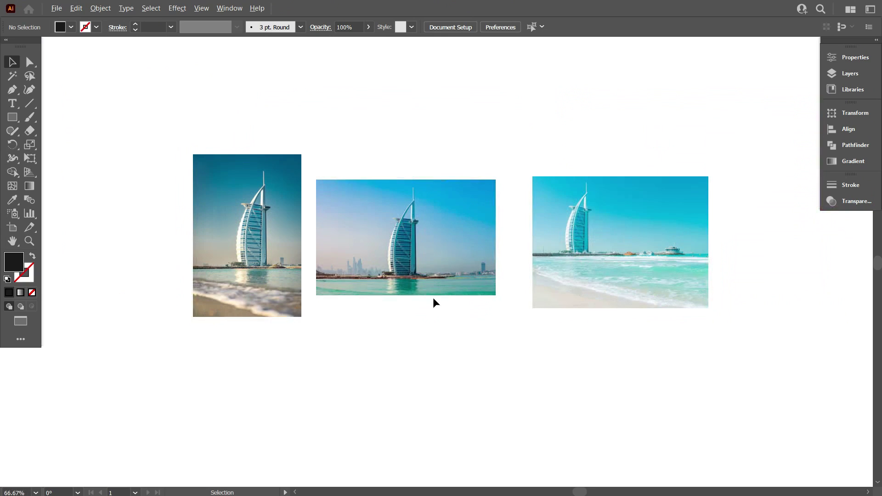
left_click(596, 281)
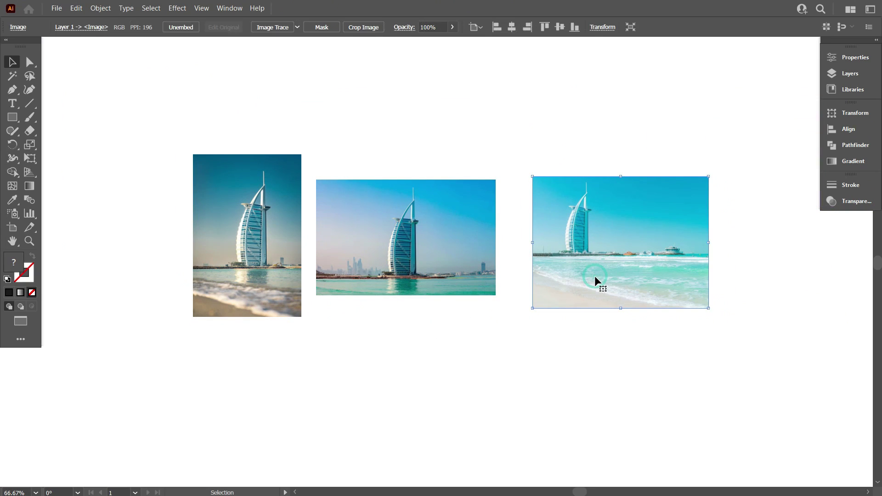
key("Delete")
left_click(275, 278)
key("Delete")
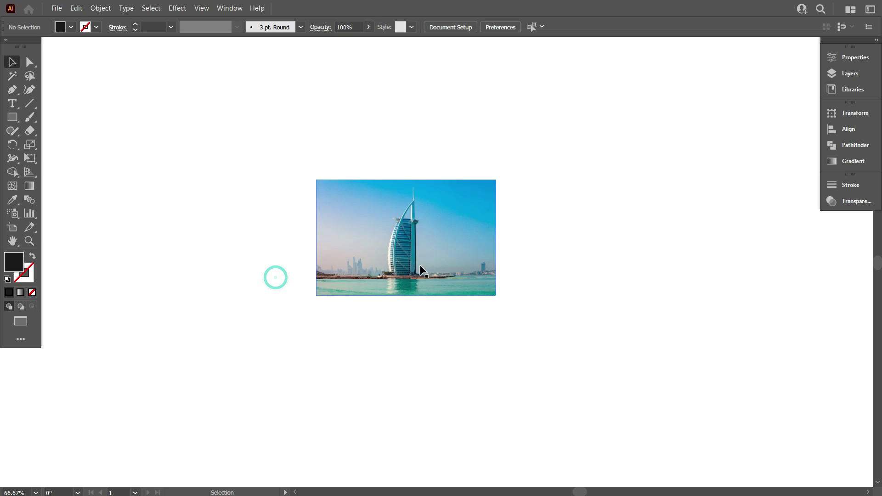
- Reflect the remaining photo across the vertical axis using Transform > Reflect
scroll(422, 271, "up", 3)
scroll(409, 267, "down", 2)
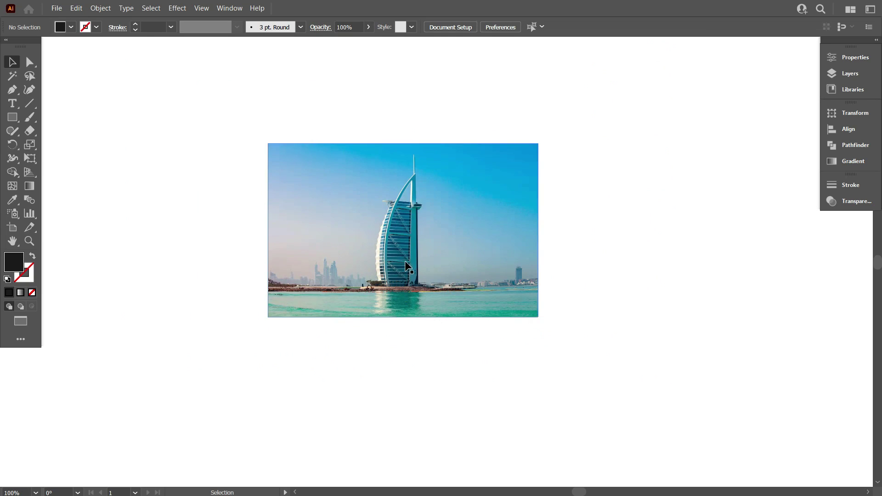
left_click(422, 238)
left_click(411, 354)
left_click(442, 236)
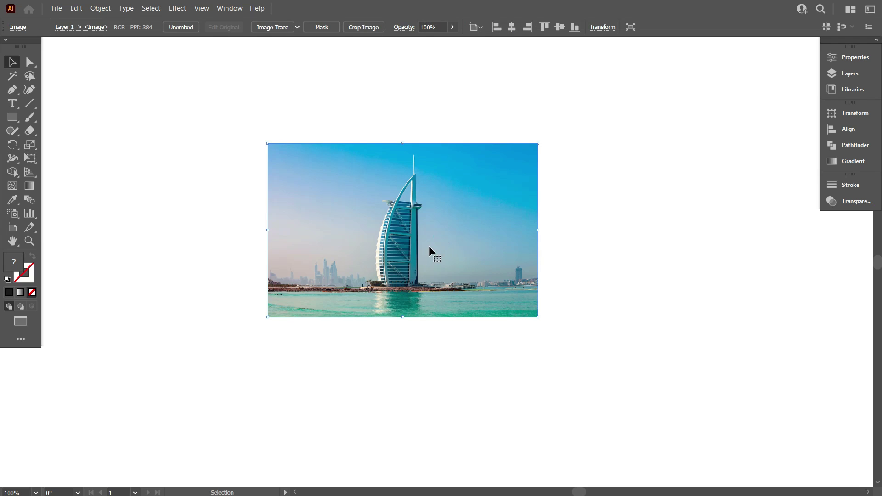
right_click(566, 119)
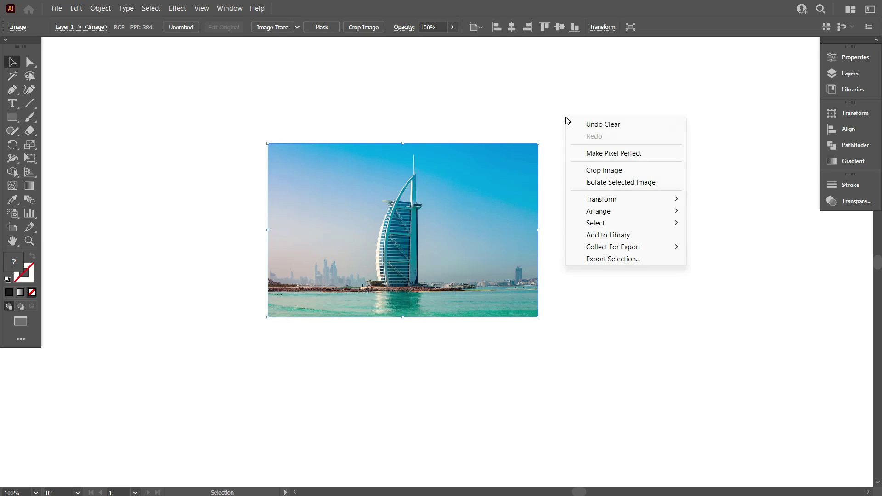
mouse_move(613, 200)
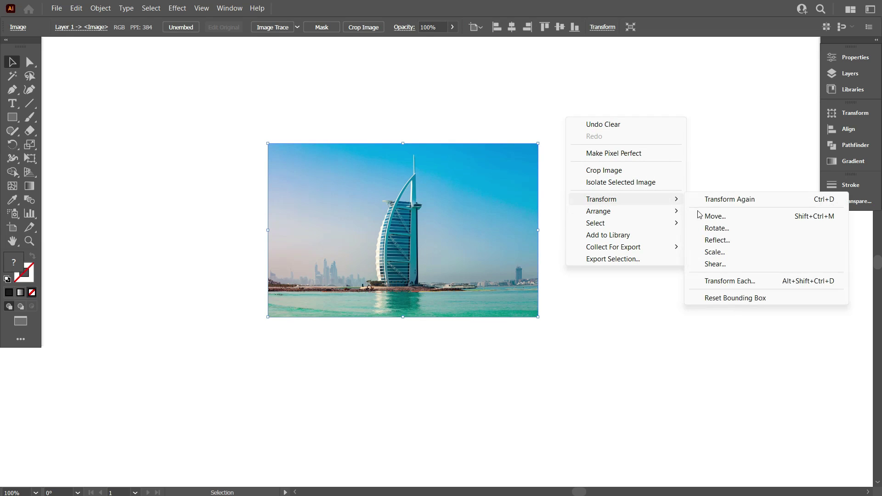
left_click(710, 240)
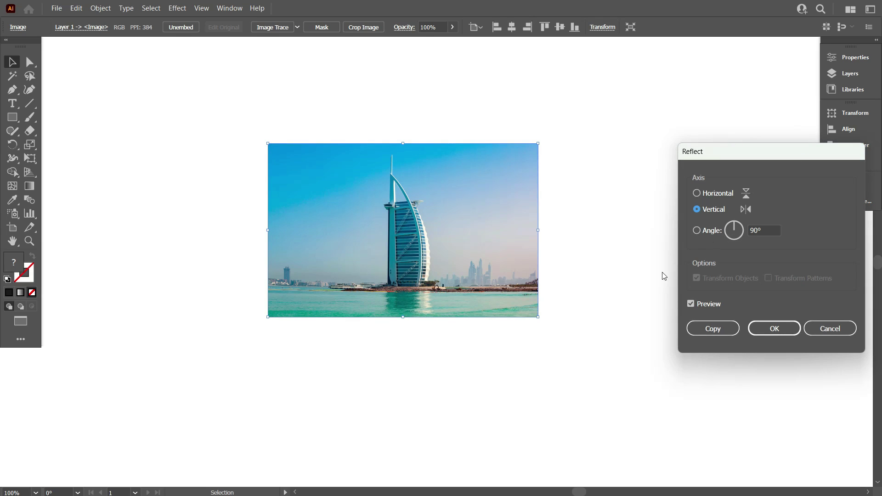
left_click(791, 334)
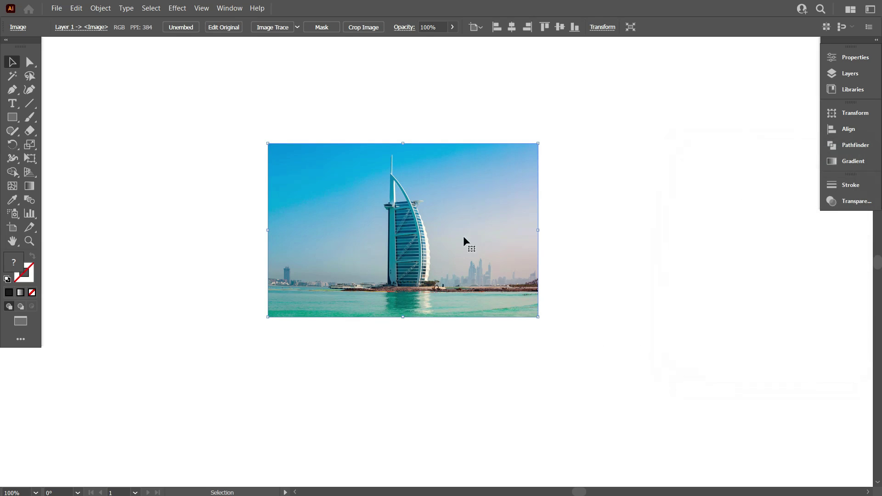
left_click(594, 280)
scroll(508, 298, "down", 1)
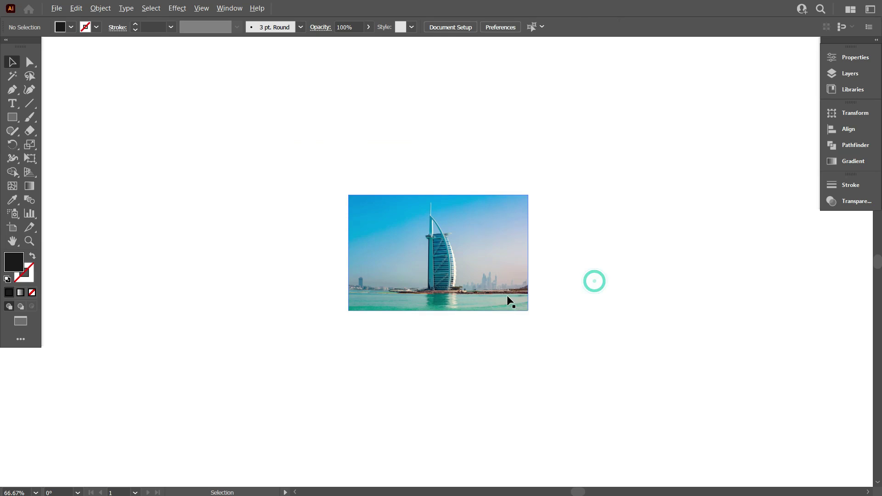
- Enlarge the Burj Al Arab photo around its centre
left_click(503, 260)
left_click_drag(528, 253, 622, 268)
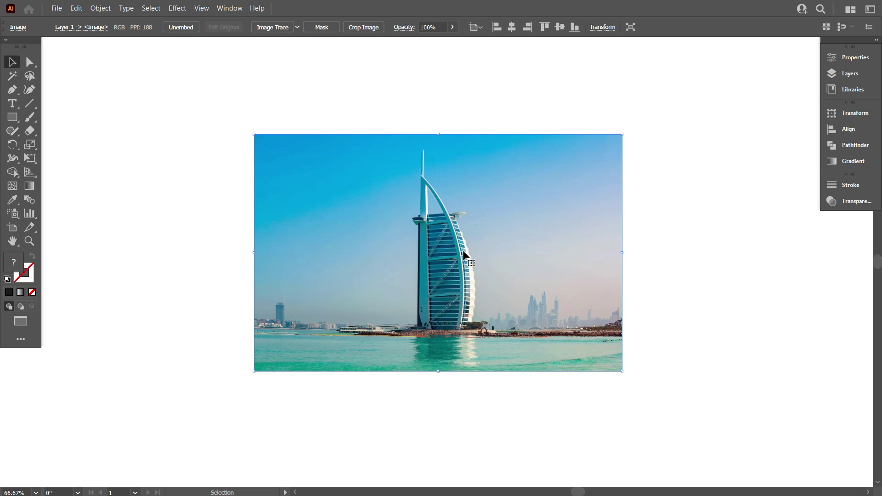
scroll(439, 26, "down", 6)
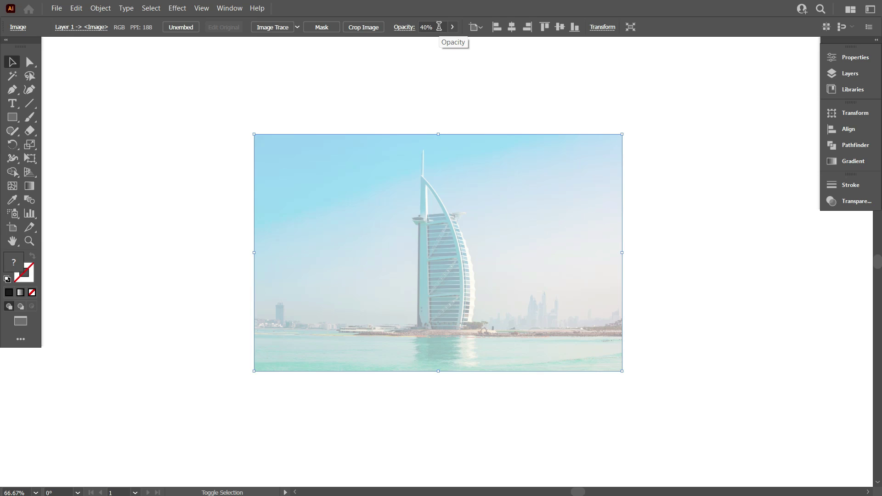
scroll(440, 26, "up", 1)
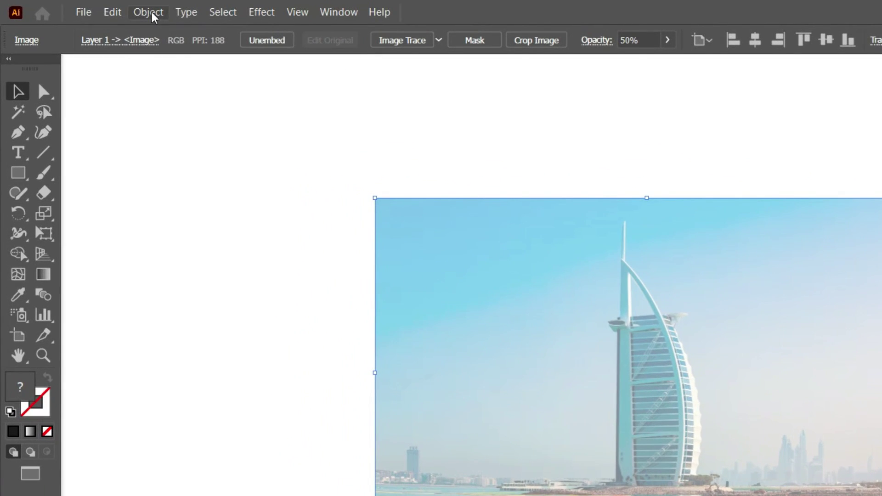
- Lock the photo with Object > Lock > Selection and recentre the view on it
left_click(101, 9)
mouse_move(207, 126)
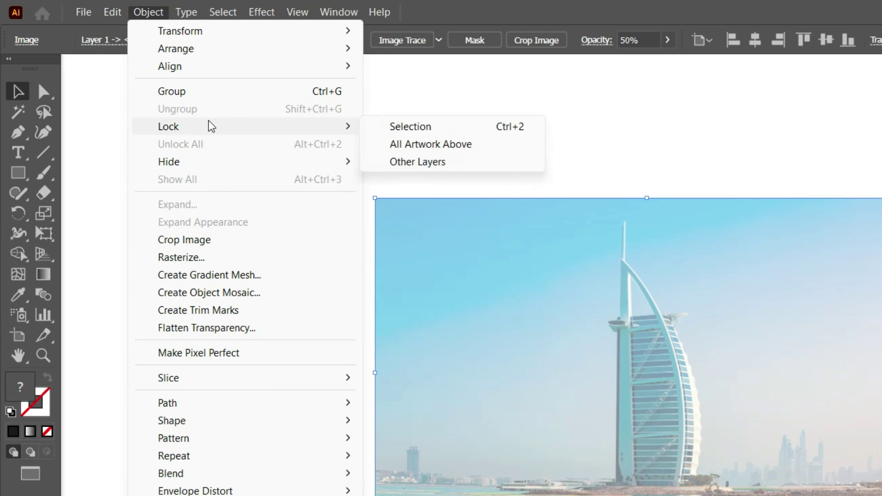
left_click(398, 128)
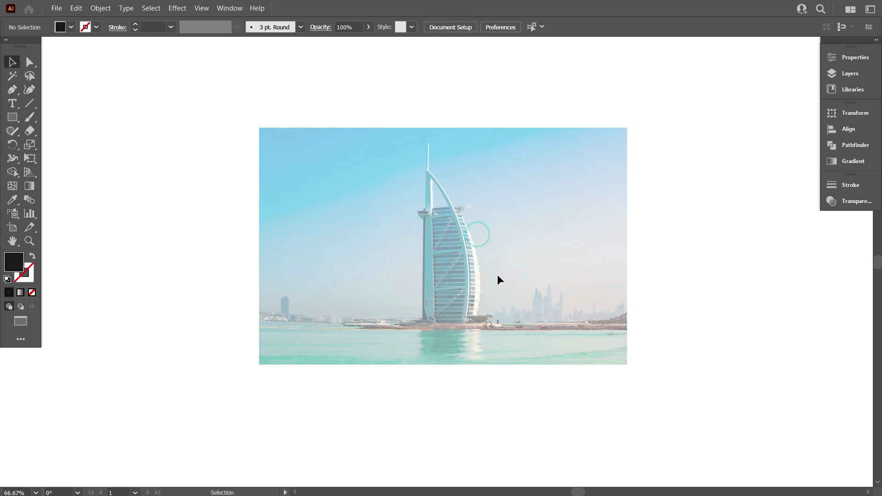
scroll(498, 275, "up", 1)
scroll(362, 230, "down", 2)
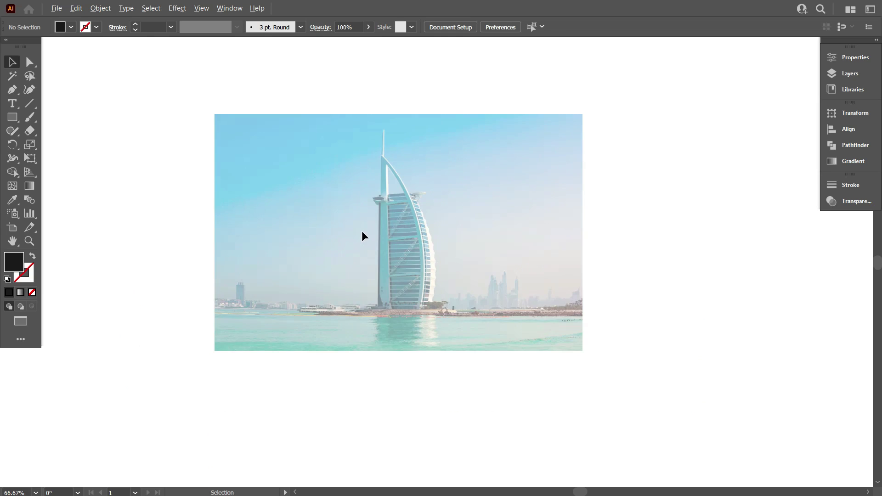
key("space")
mouse_move(374, 243)
left_mouse_down()
mouse_move(396, 253)
mouse_move(384, 256)
left_mouse_up()
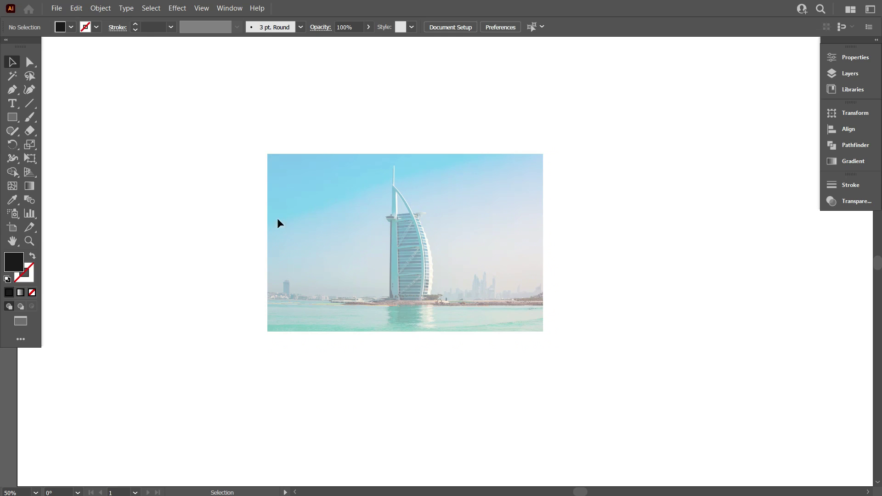
- Draw a large unfilled circle over the photo with the Ellipse tool
left_click(17, 119)
left_click(41, 147)
left_click_drag(252, 170, 487, 363)
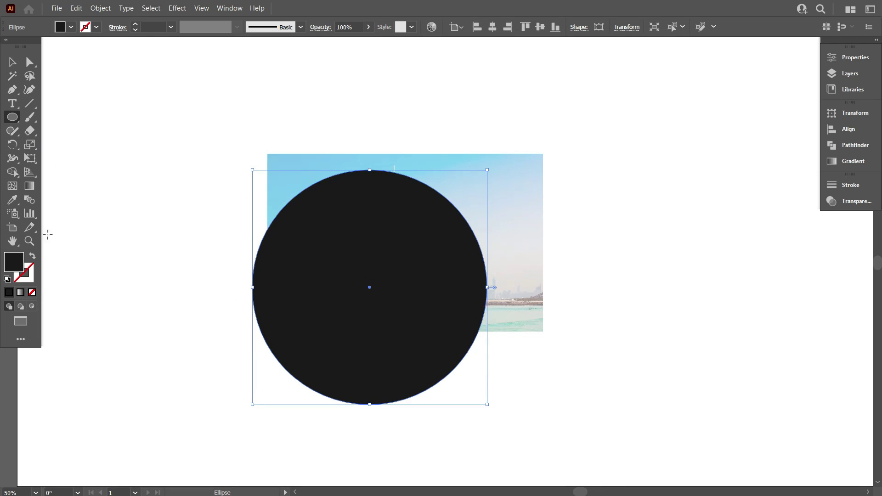
left_click(32, 259)
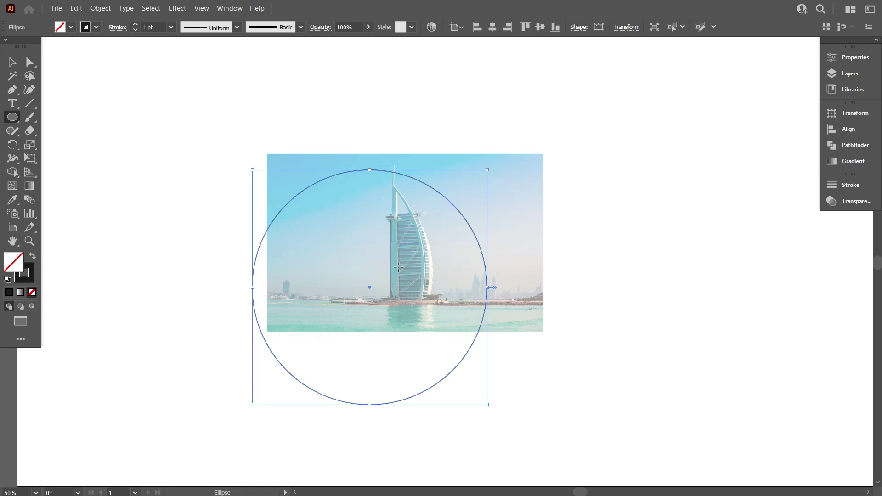
- Move the circle left and up so its arc follows the tower's sail
left_click(12, 62)
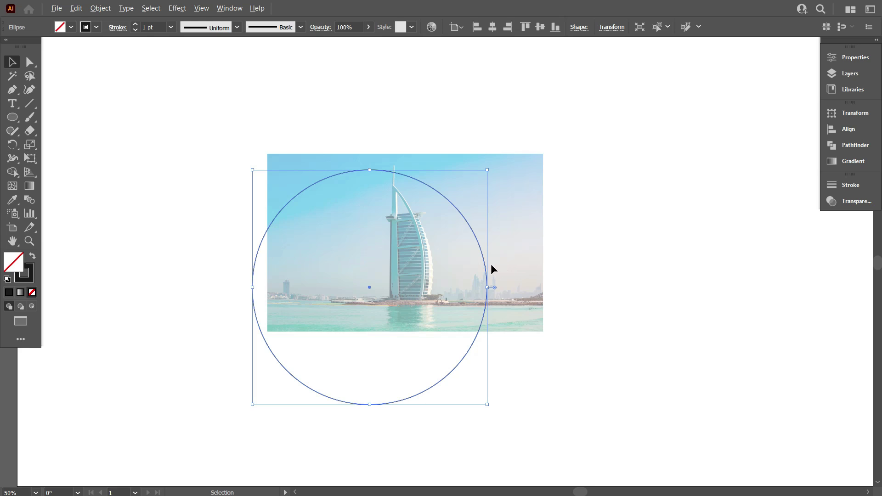
scroll(491, 270, "up", 1)
left_click_drag(484, 271, 400, 241)
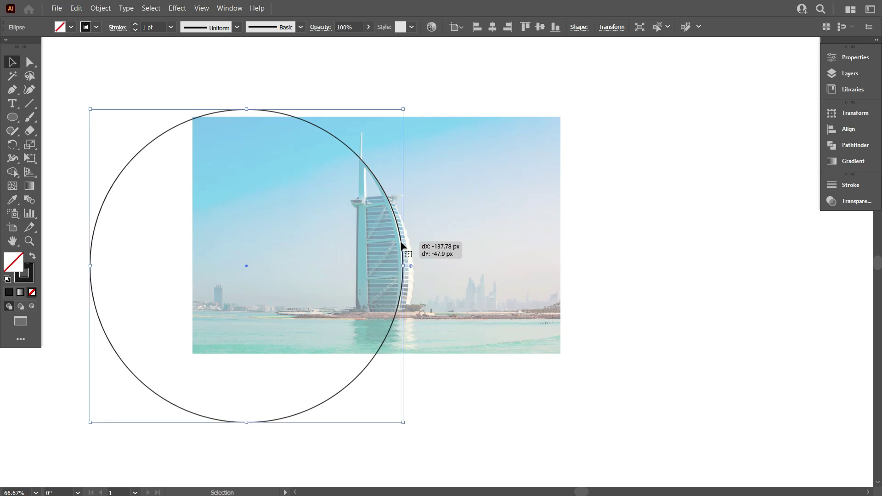
left_click(423, 257)
scroll(423, 258, "up", 1)
scroll(446, 248, "down", 1)
- Resize the large circle to about 532 px to fit the sail curve
left_click(105, 262)
left_click_drag(104, 261, 100, 288)
left_click_drag(100, 289, 100, 288)
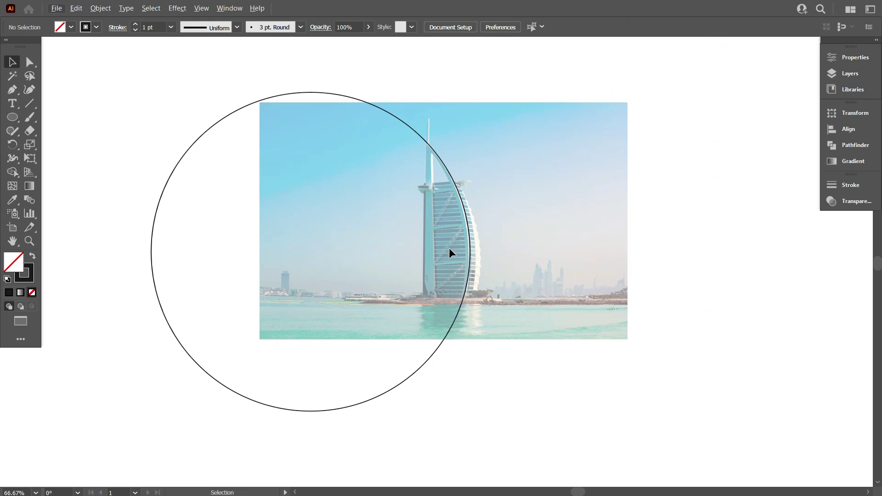
- Try out inner copies of the circle, then delete them, leaving only the large circle
left_click(466, 291)
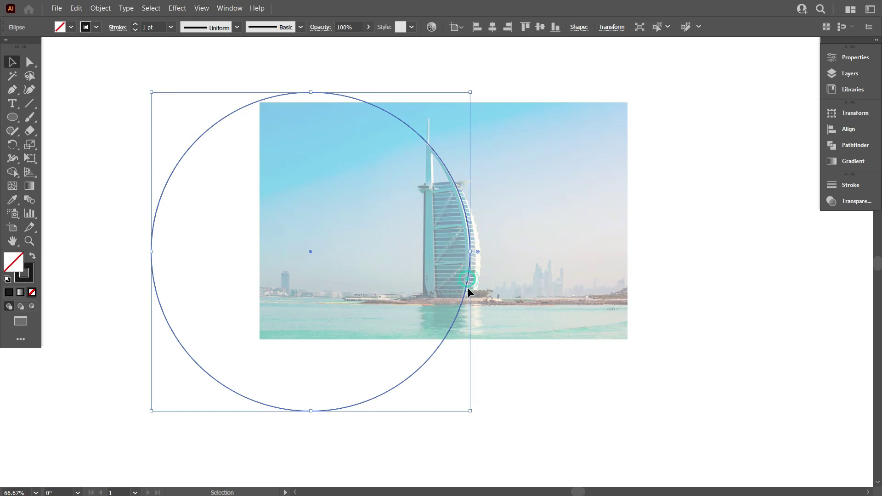
left_click_drag(466, 291, 452, 295)
left_click(526, 303)
left_click(451, 296)
scroll(407, 322, "up", 1)
left_click_drag(469, 263, 453, 264)
key("ctrl+c")
key("ctrl+f")
left_click(517, 262)
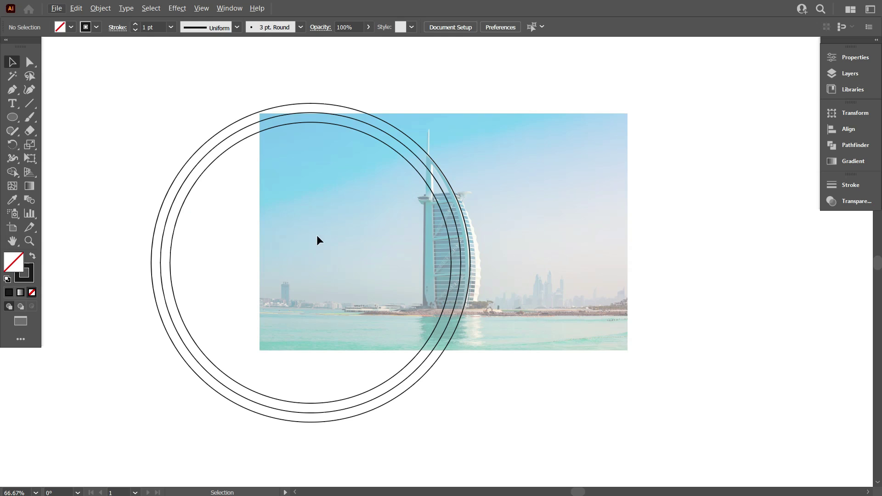
left_click_drag(424, 291, 456, 303)
key("Delete")
left_click_drag(365, 350, 291, 343)
scroll(303, 329, "down", 1)
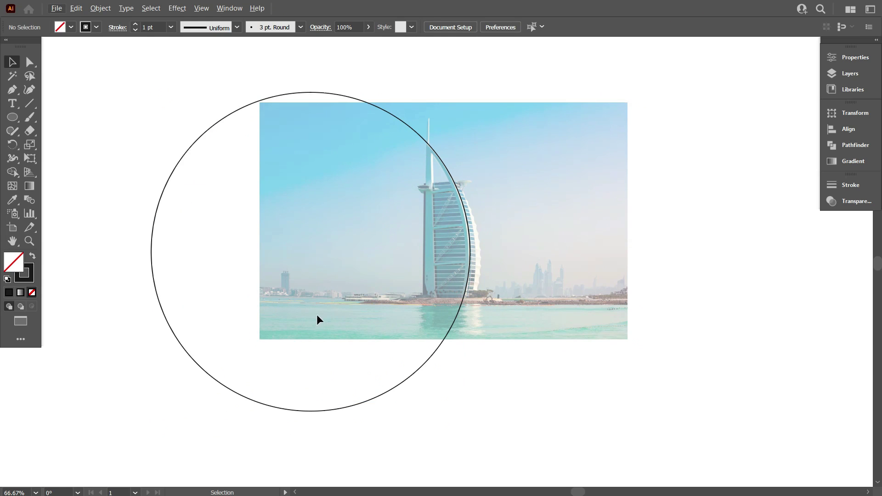
left_click_drag(421, 345, 503, 368)
left_click(464, 313)
- Copy and Paste in Place the large circle, shrinking the copy about its centre to ~256 px
scroll(465, 313, "up", 1)
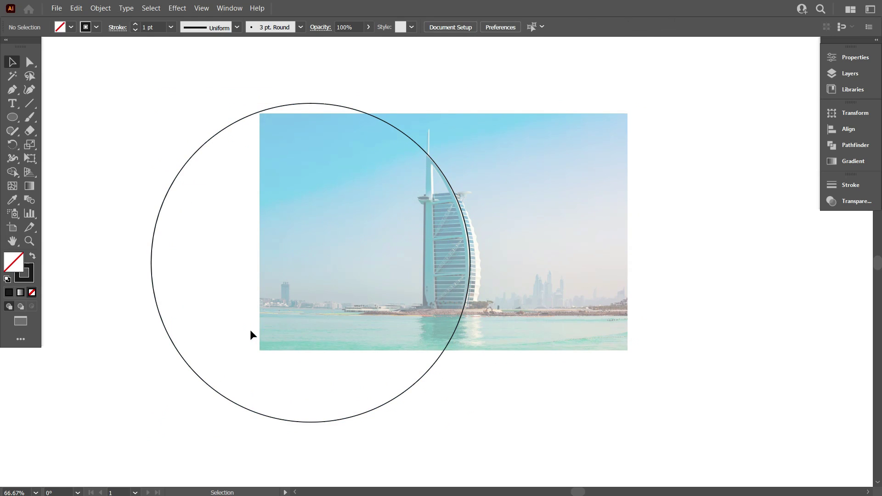
scroll(276, 324, "up", 1)
scroll(320, 317, "down", 2)
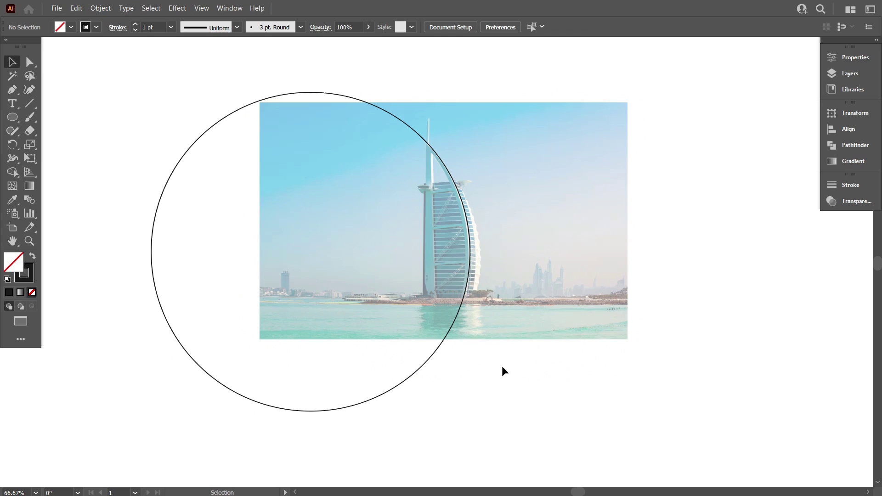
left_click(427, 361)
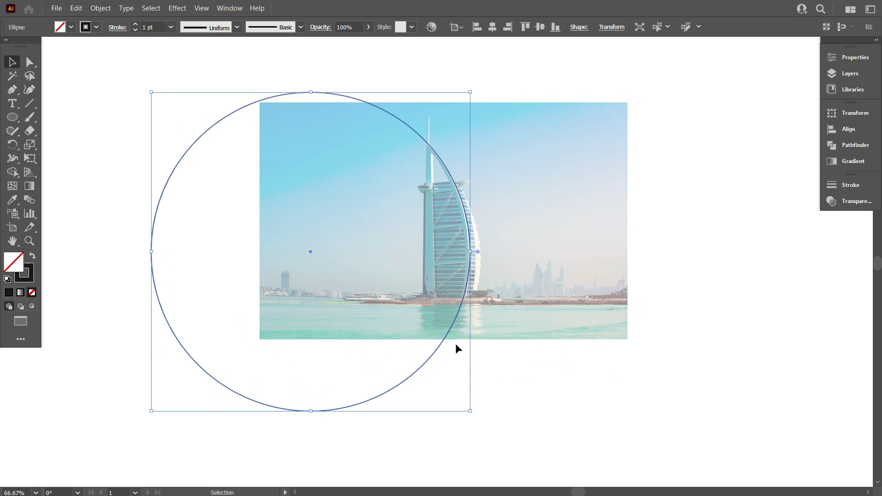
scroll(453, 338, "up", 1)
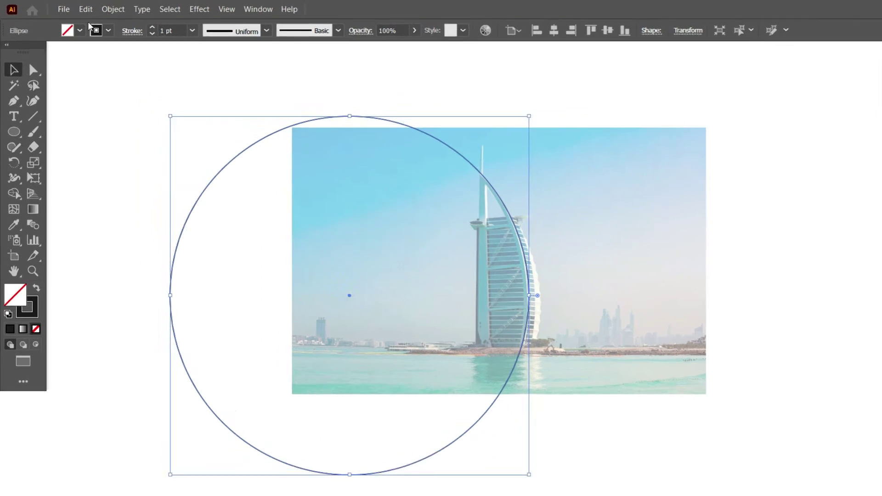
left_click(76, 8)
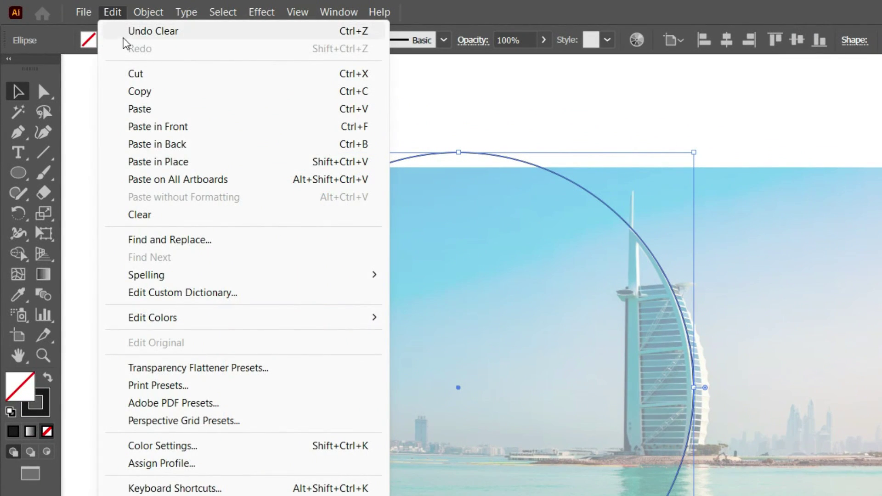
left_click(100, 63)
left_click(113, 13)
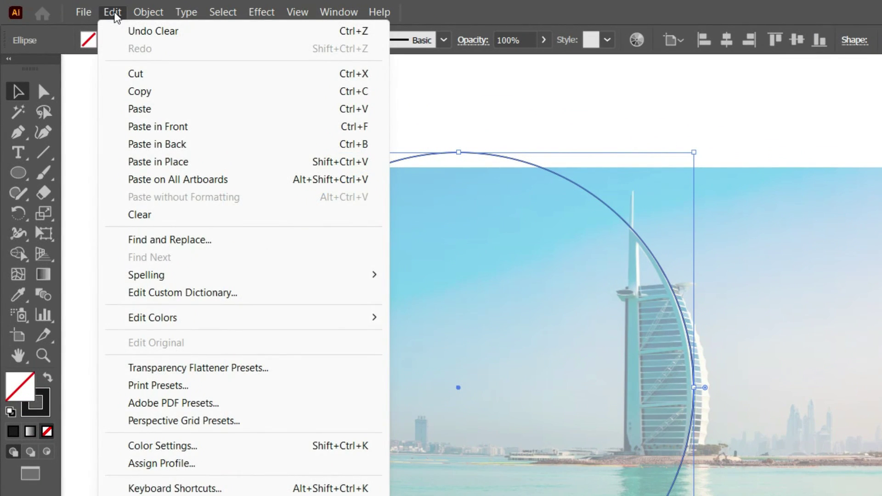
left_click(158, 161)
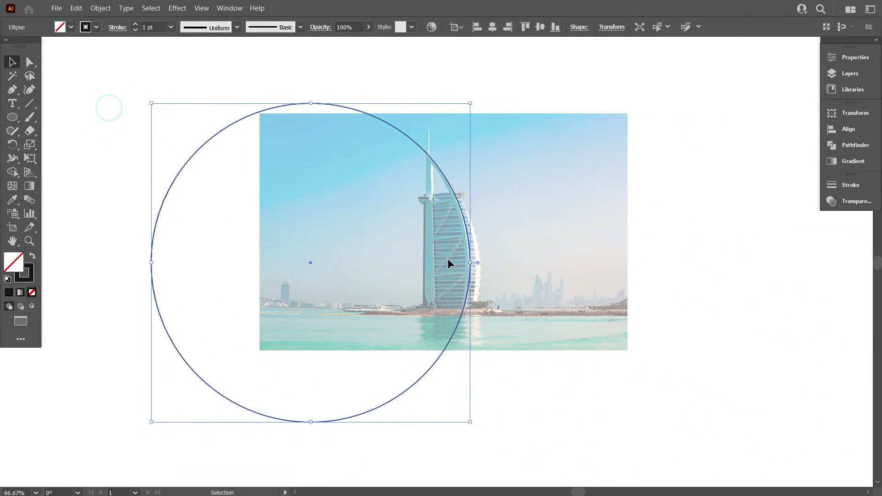
left_click_drag(472, 264, 370, 240)
- Apply Object > Blend > Make to the two selected circles
left_click(502, 282)
scroll(434, 325, "up", 1)
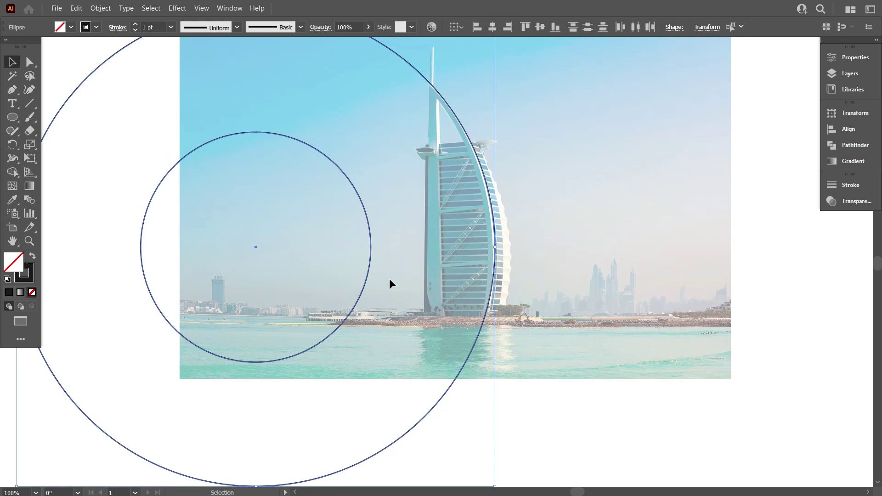
scroll(388, 276, "down", 1)
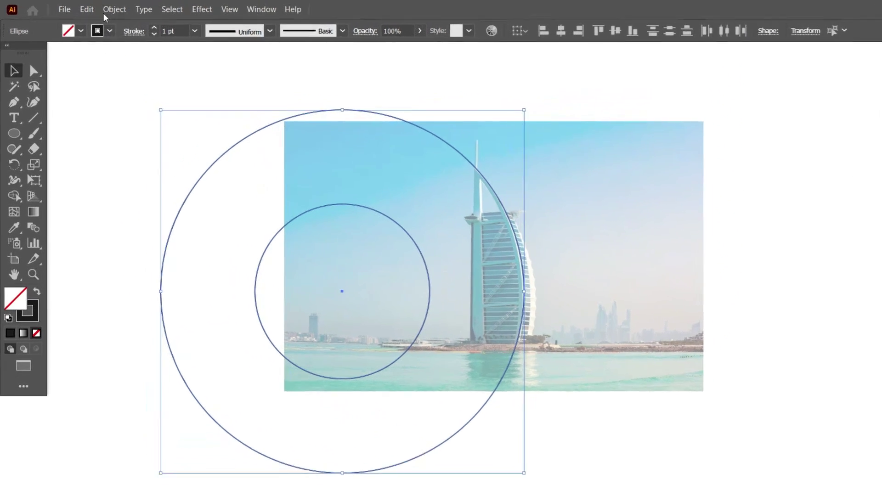
left_click(100, 8)
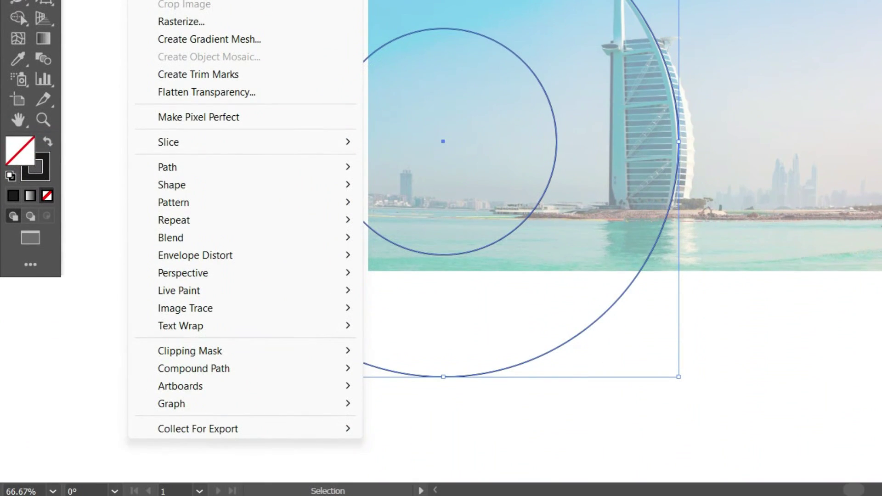
mouse_move(179, 237)
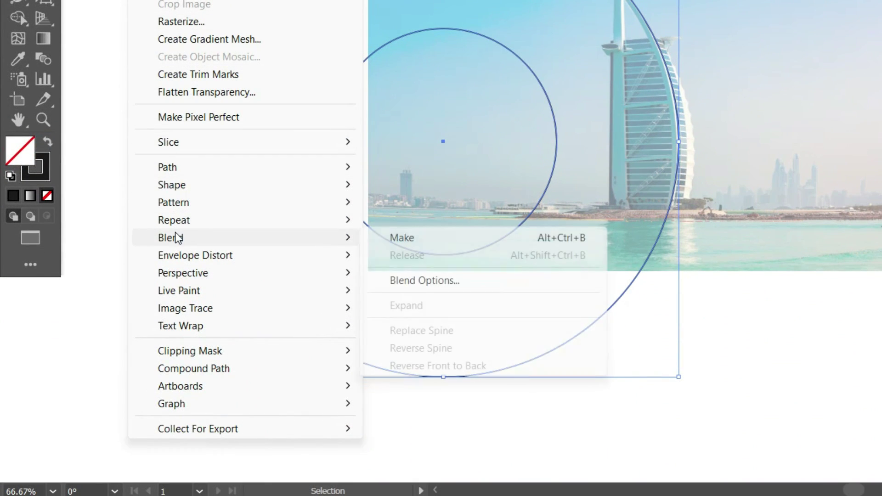
left_click(402, 238)
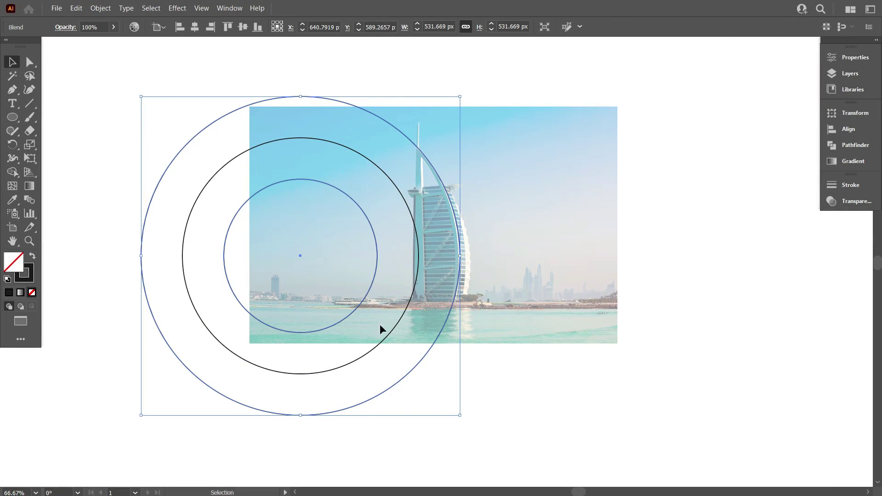
- Set the blend spacing to Specified Steps with a value of 7
left_click(105, 9)
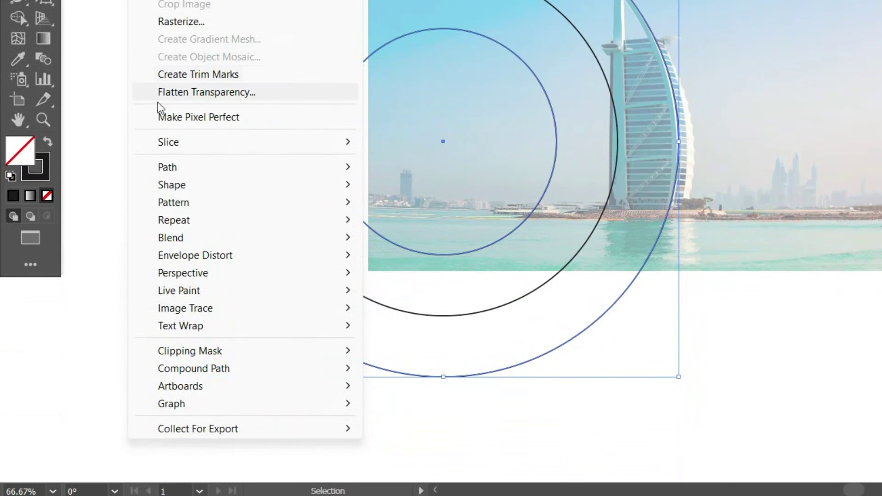
mouse_move(179, 237)
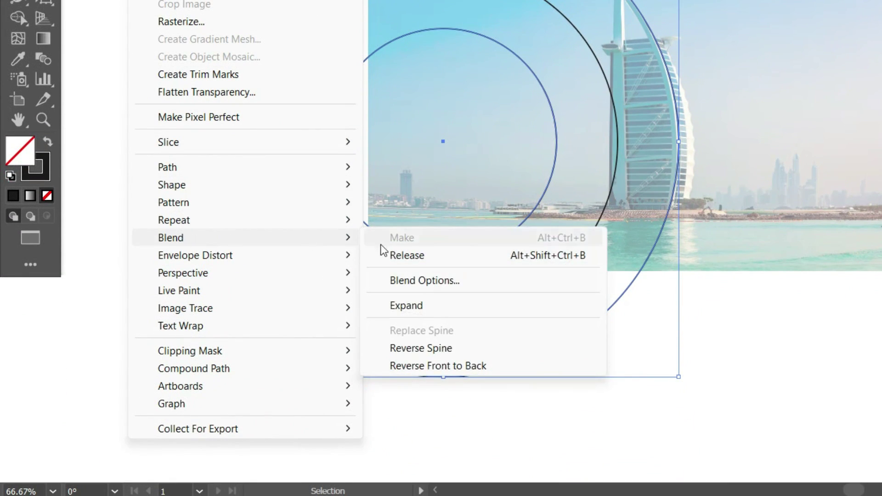
left_click(441, 277)
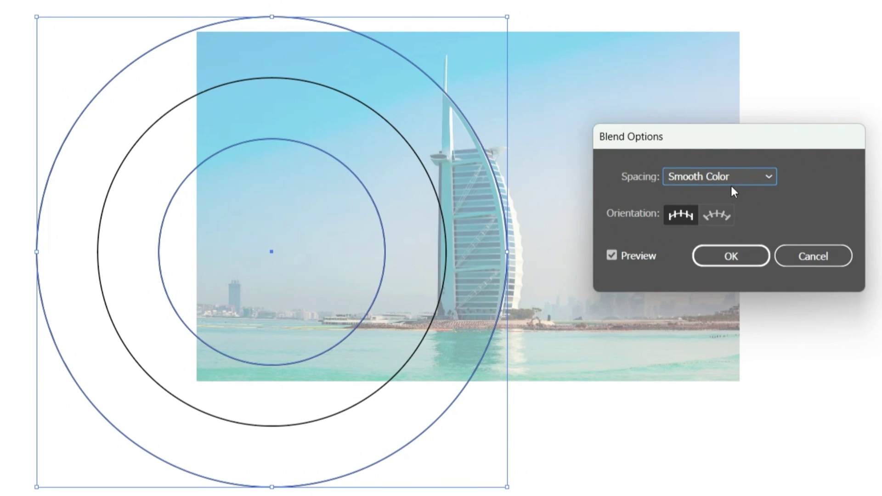
left_click(731, 177)
left_click(730, 178)
left_click(725, 209)
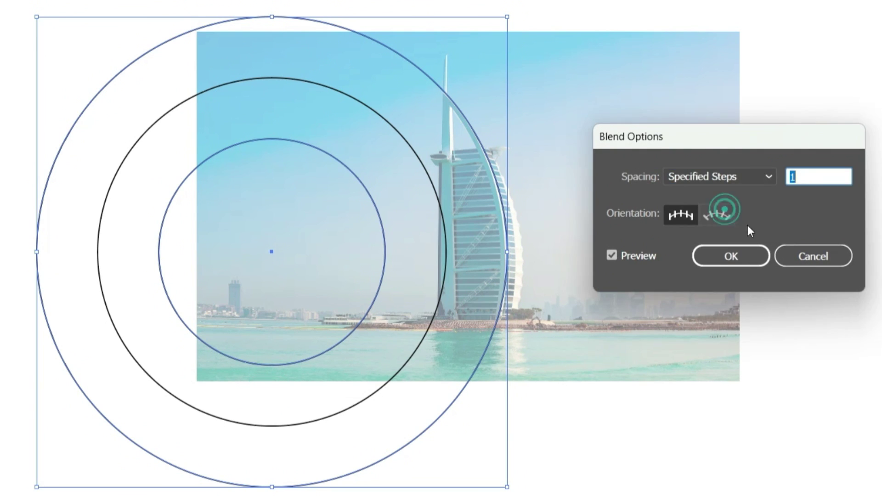
scroll(819, 177, "up", 9)
type("10")
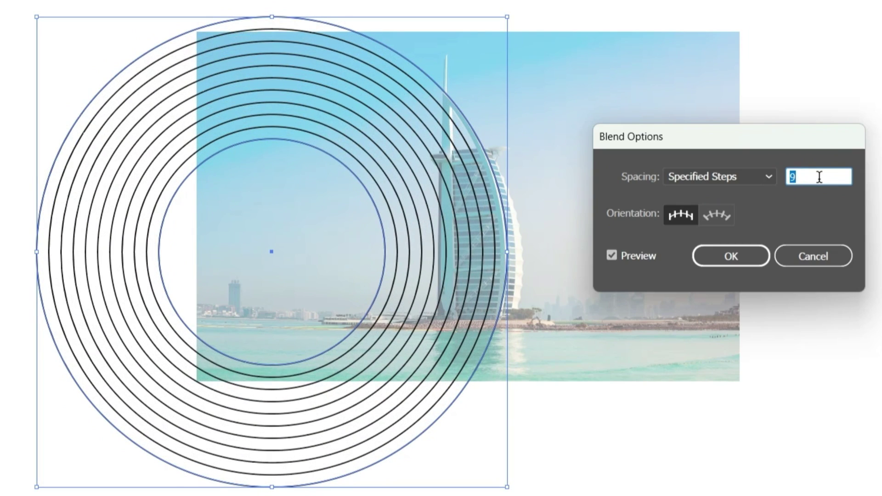
key("Down")
key("Down")
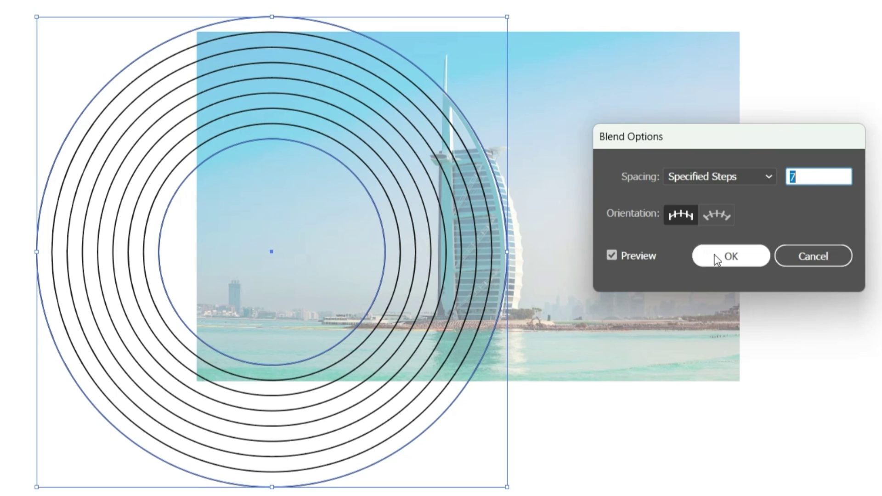
left_click(726, 258)
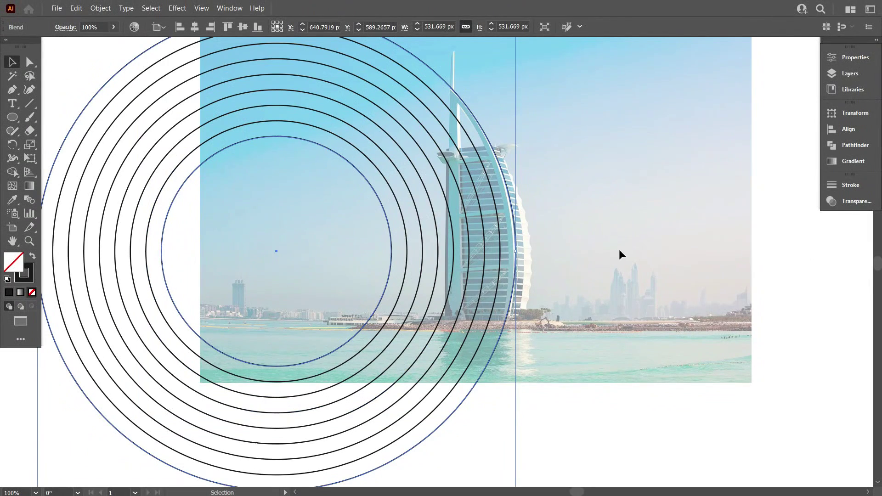
- Resize the concentric ring blend to about 494 px wide
left_click(619, 252)
scroll(387, 263, "down", 2)
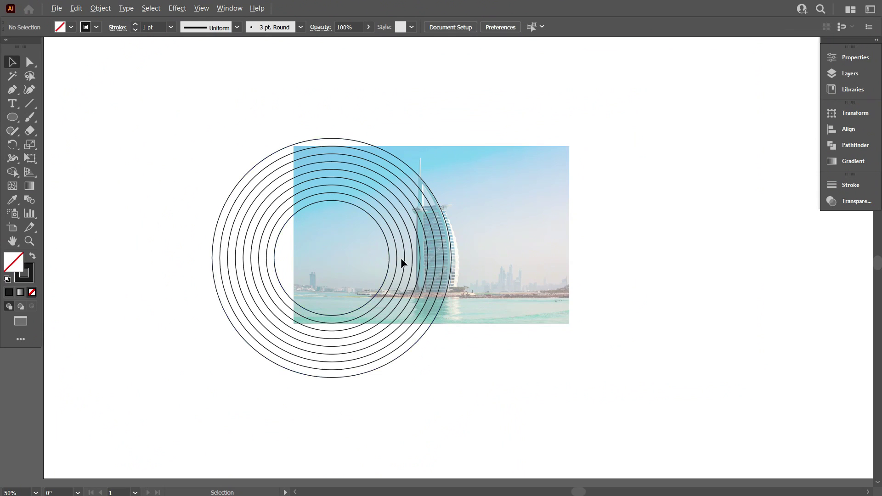
scroll(401, 258, "up", 1)
scroll(460, 244, "down", 1)
scroll(471, 236, "down", 1)
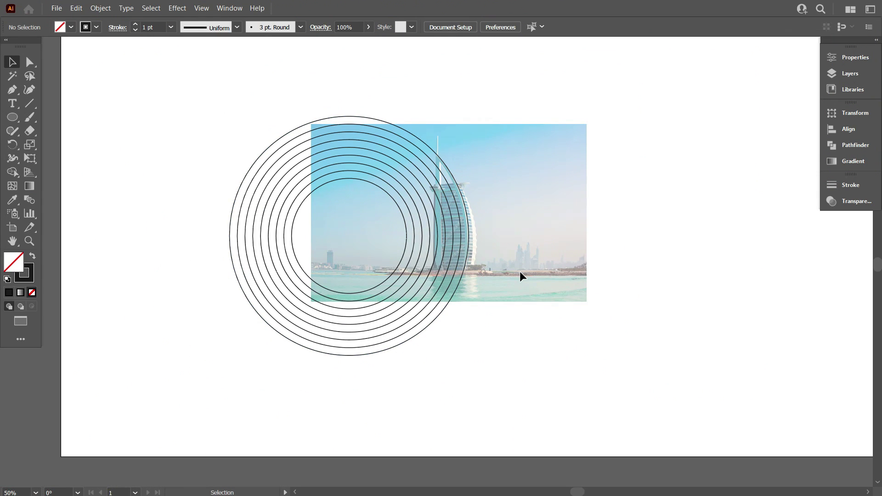
left_click(268, 235)
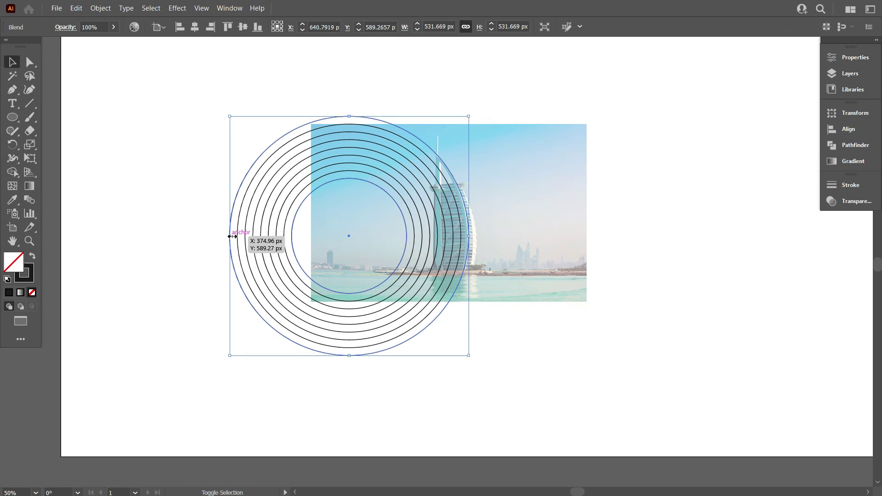
mouse_move(230, 237)
left_mouse_down()
mouse_move(46, 237)
mouse_move(312, 236)
mouse_move(247, 236)
left_mouse_up()
left_click(566, 224)
scroll(464, 249, "up", 1)
scroll(478, 239, "down", 3)
scroll(474, 234, "up", 2)
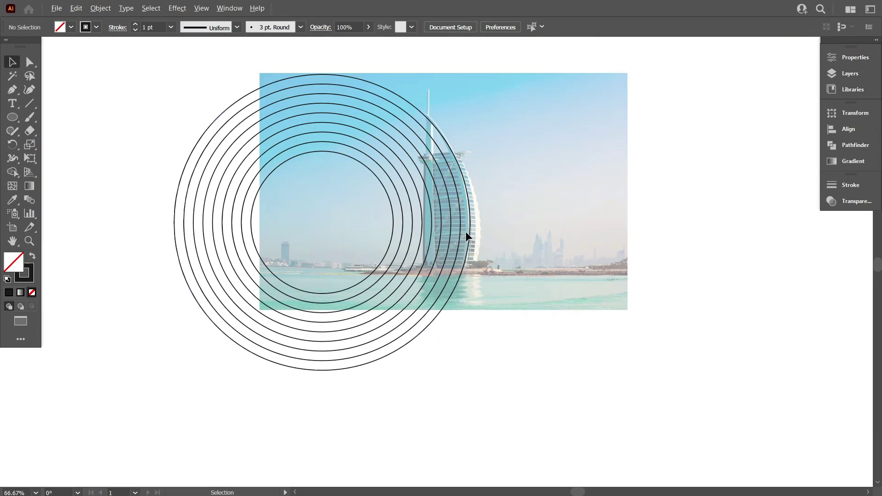
scroll(466, 236, "up", 2)
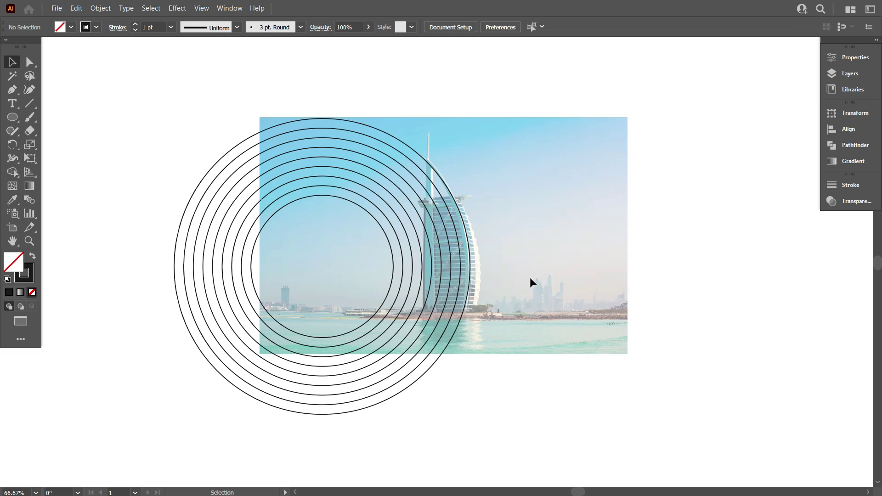
left_click(30, 105)
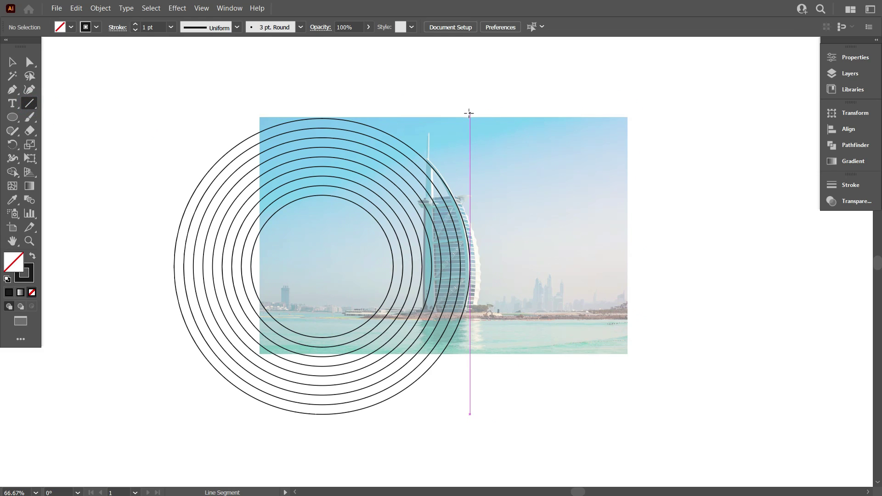
left_click_drag(469, 113, 487, 431)
left_click(10, 64)
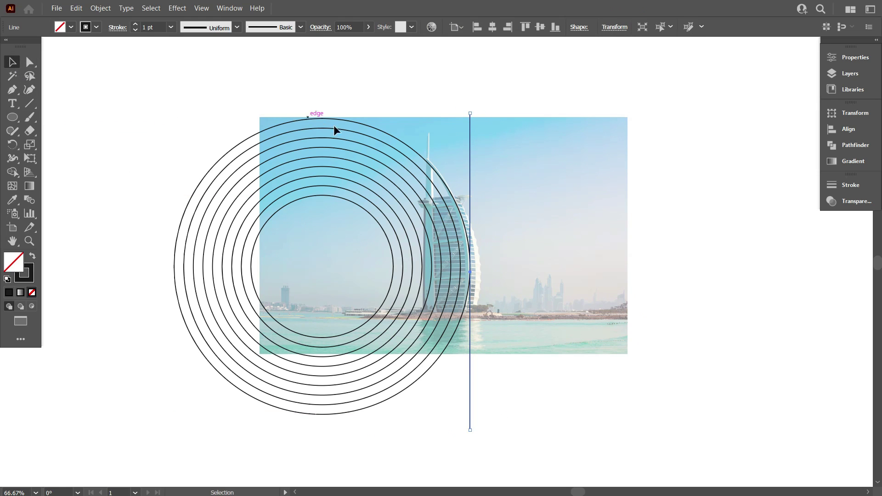
scroll(334, 125, "down", 1)
scroll(450, 214, "up", 2)
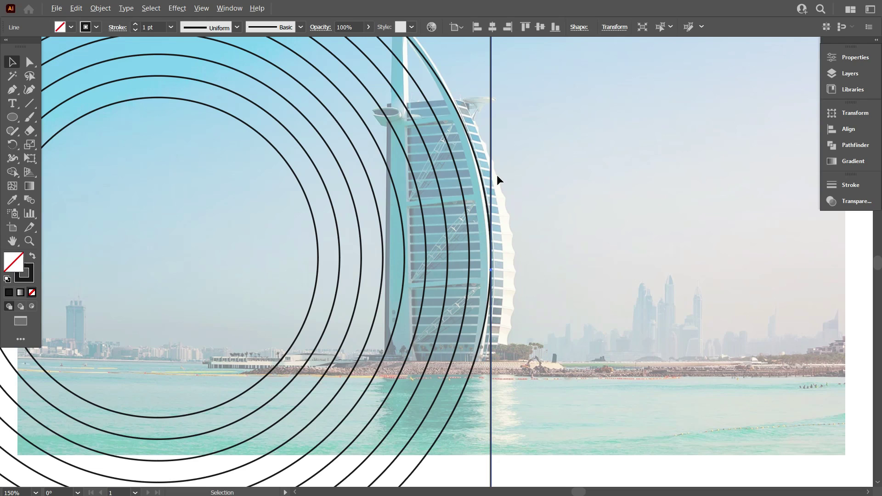
left_click_drag(492, 164, 501, 180)
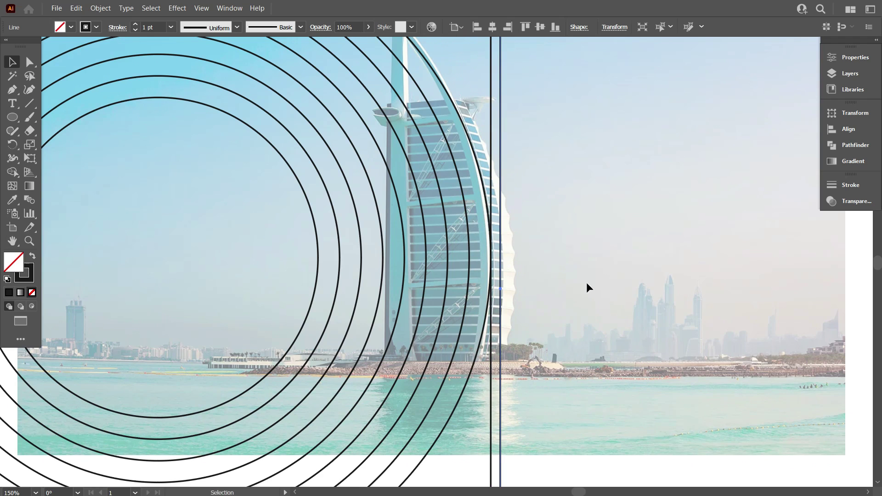
key("Delete")
scroll(499, 294, "up", 2)
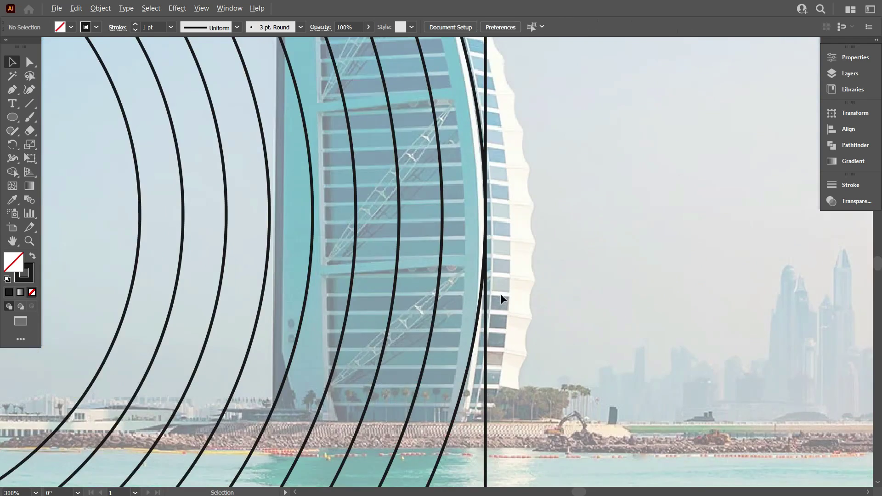
scroll(453, 279, "down", 4)
- Scale the concentric circles and vertical line down together proportionally
left_click_drag(365, 219, 363, 223)
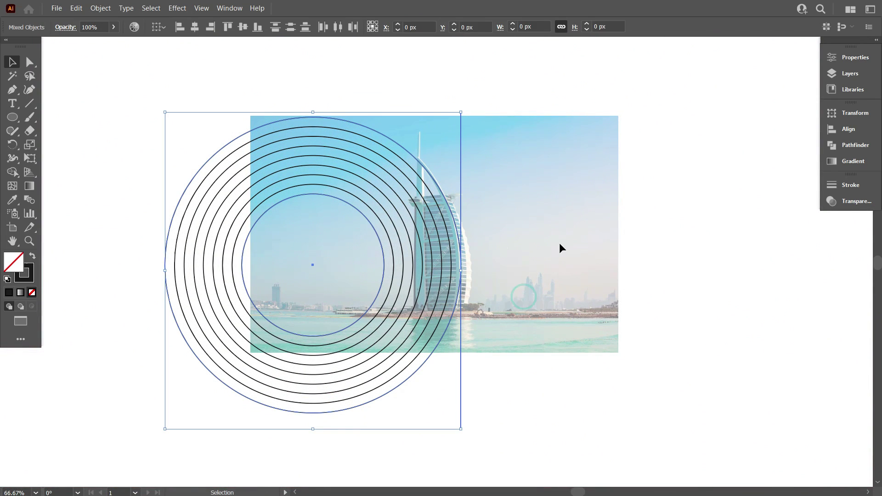
left_click(551, 245)
left_click_drag(525, 363, 633, 351)
left_click_drag(482, 233, 483, 233)
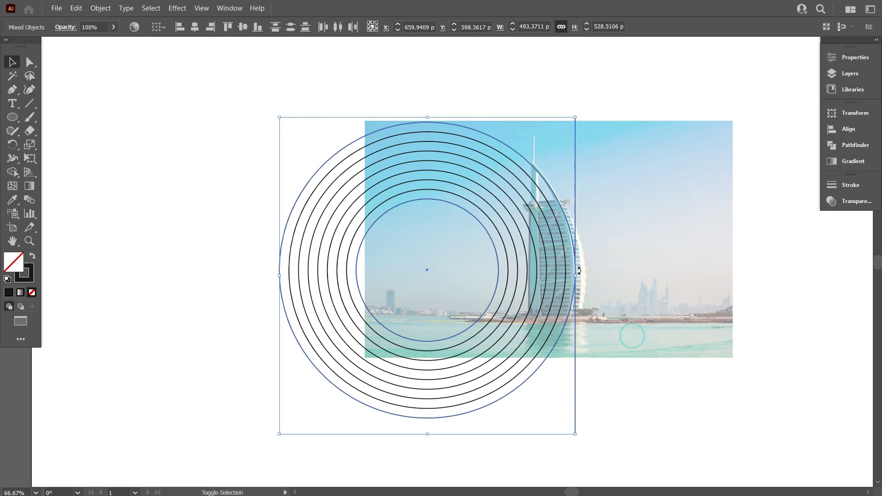
left_click_drag(576, 276, 311, 272)
scroll(184, 306, "up", 2)
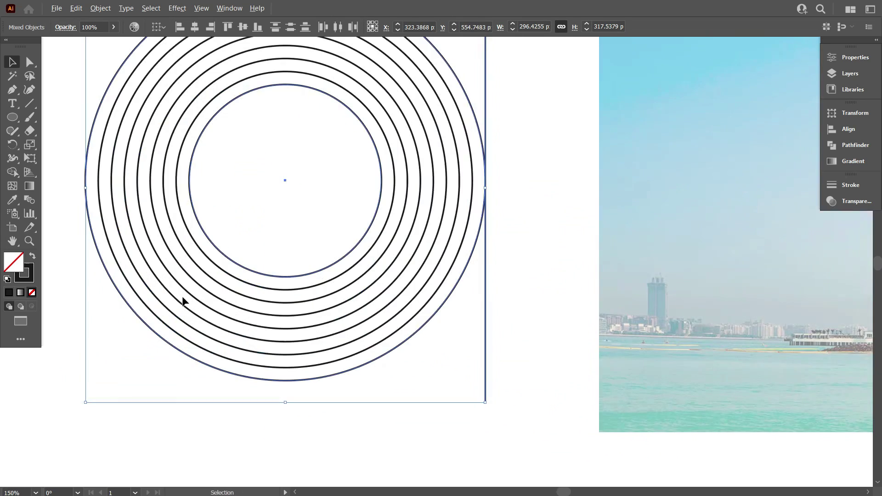
scroll(239, 280, "up", 2)
left_click(309, 217)
scroll(336, 219, "up", 2)
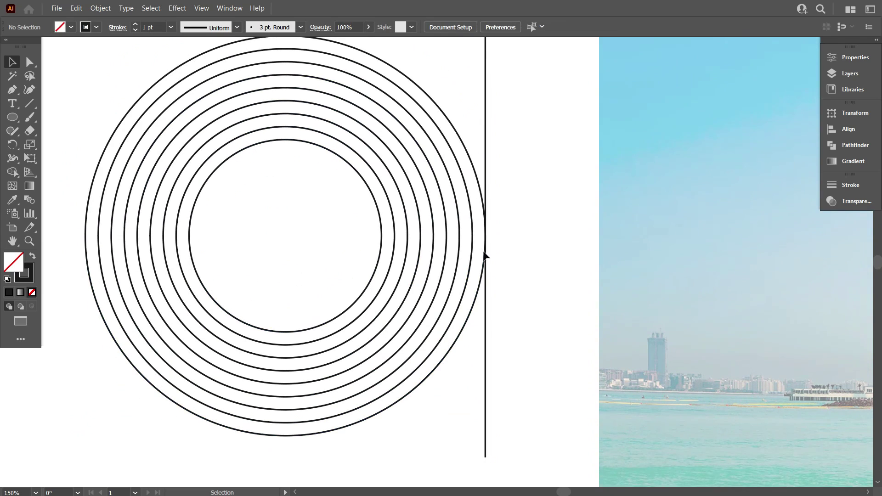
- Reposition the vertical line and add a second one about 9.5 px left, against the outer circle
left_click_drag(487, 294, 508, 291)
scroll(490, 251, "up", 3)
left_click(498, 247)
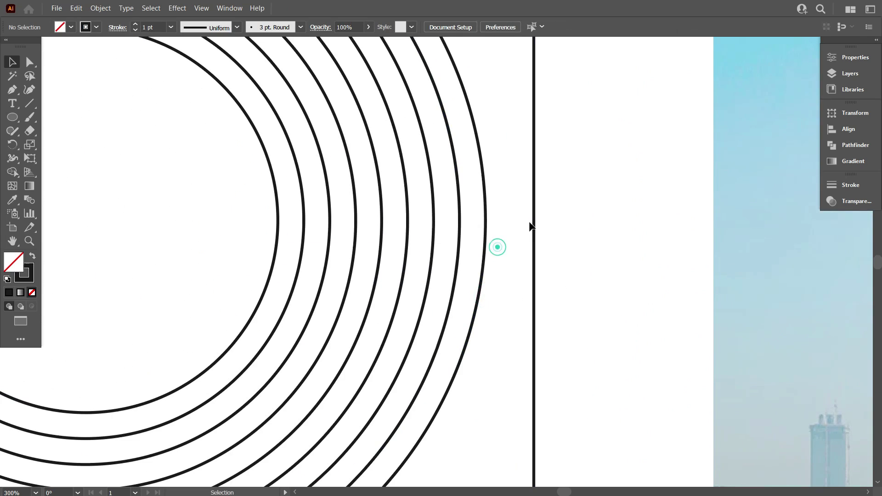
left_click_drag(535, 232, 462, 246)
scroll(524, 263, "down", 1)
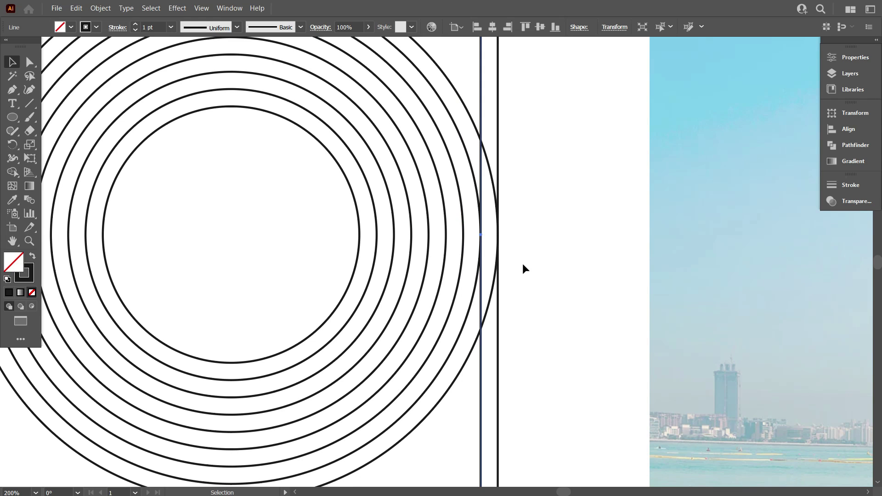
scroll(523, 263, "down", 1)
left_click(524, 267)
left_click(427, 262)
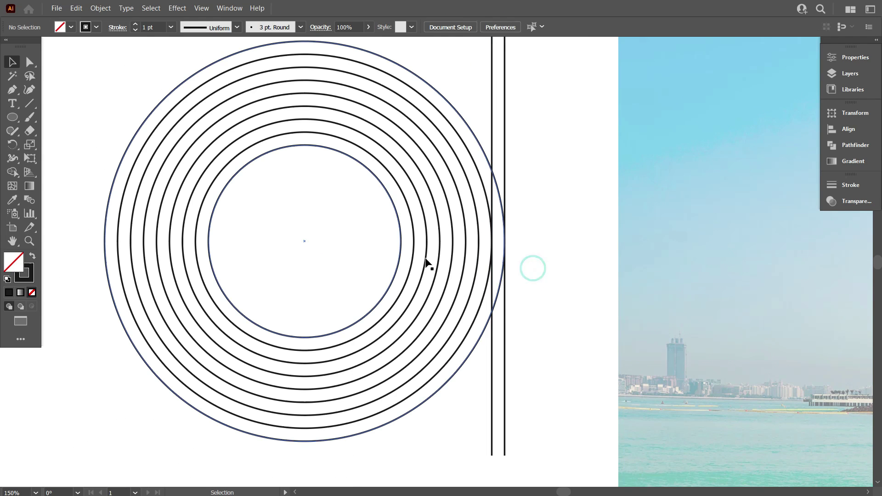
left_click(425, 259)
left_click(553, 271)
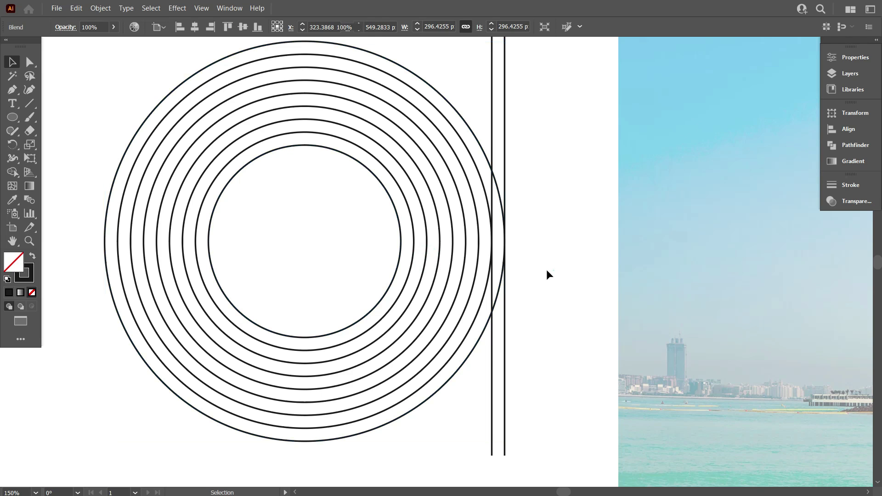
scroll(512, 253, "up", 3)
scroll(477, 225, "up", 4)
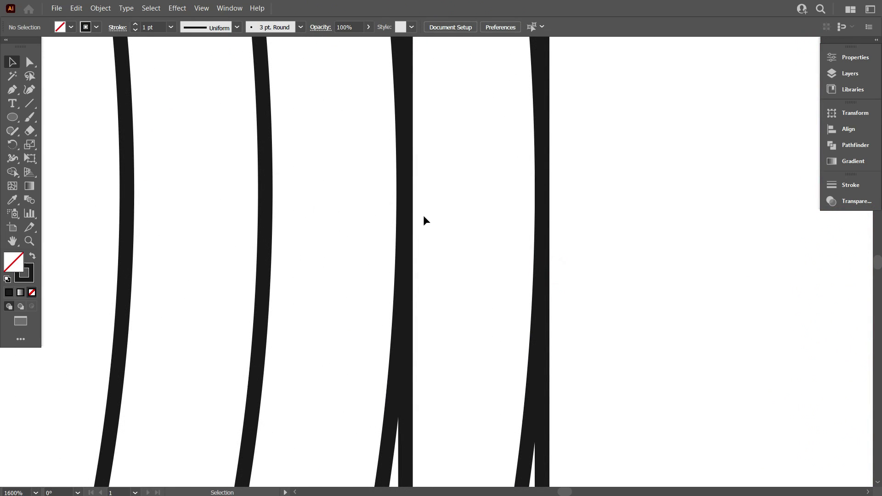
scroll(425, 223, "down", 5)
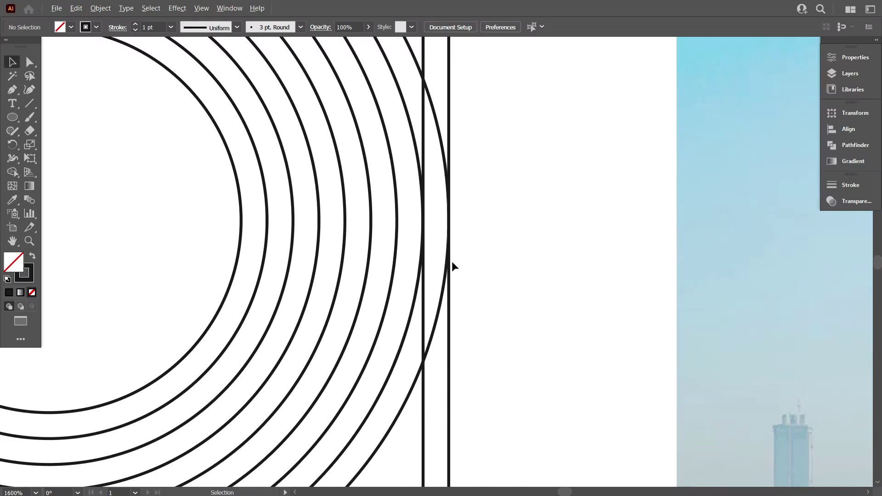
- Check the outlines with Ctrl+Y, delete both vertical lines, and select the ring blend
key("ctrl+y")
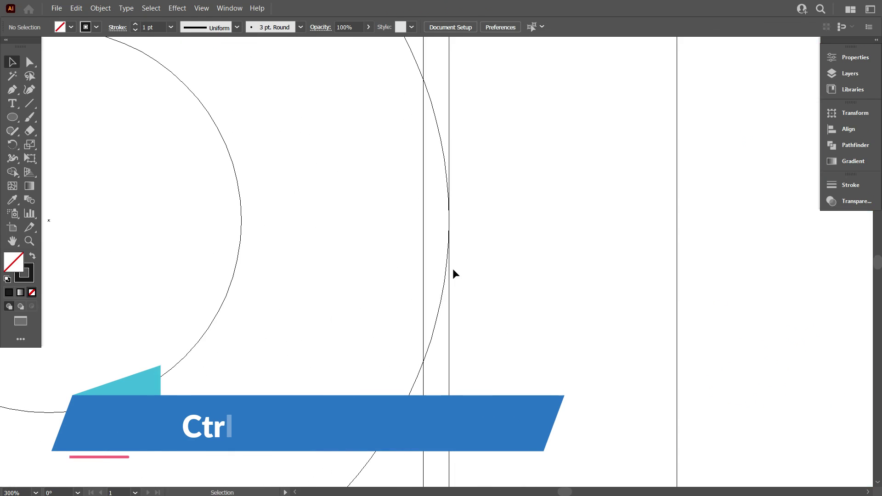
scroll(350, 198, "down", 3)
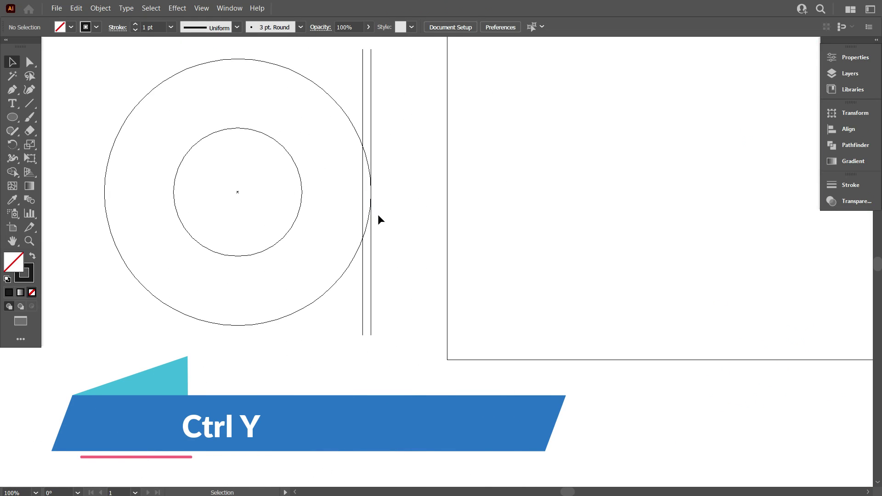
scroll(374, 214, "up", 2)
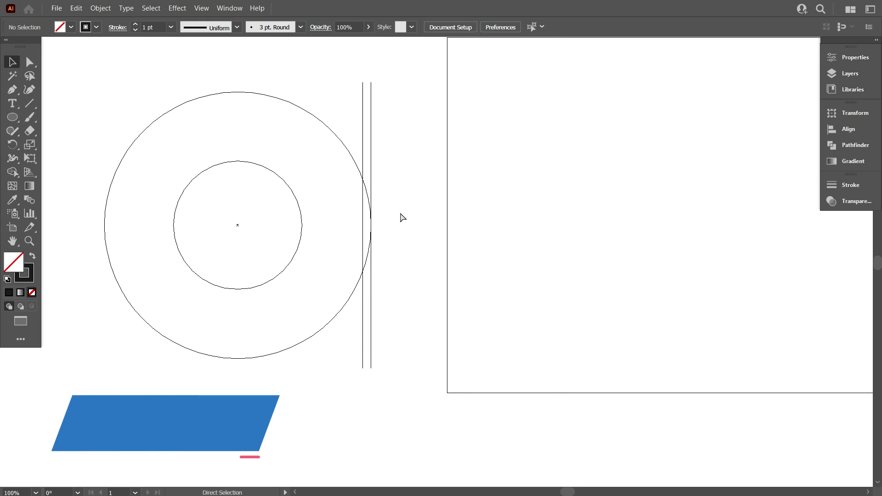
key("ctrl+y")
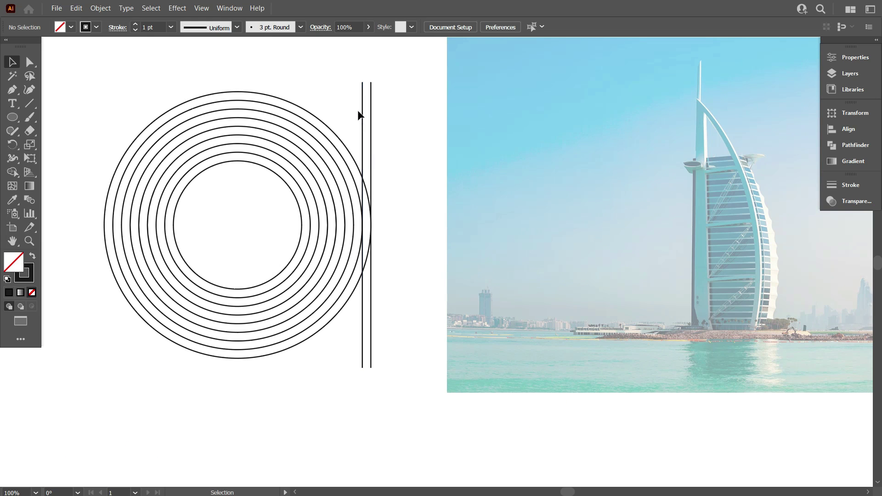
left_click_drag(406, 141, 409, 158)
scroll(409, 161, "up", 2)
key("Delete")
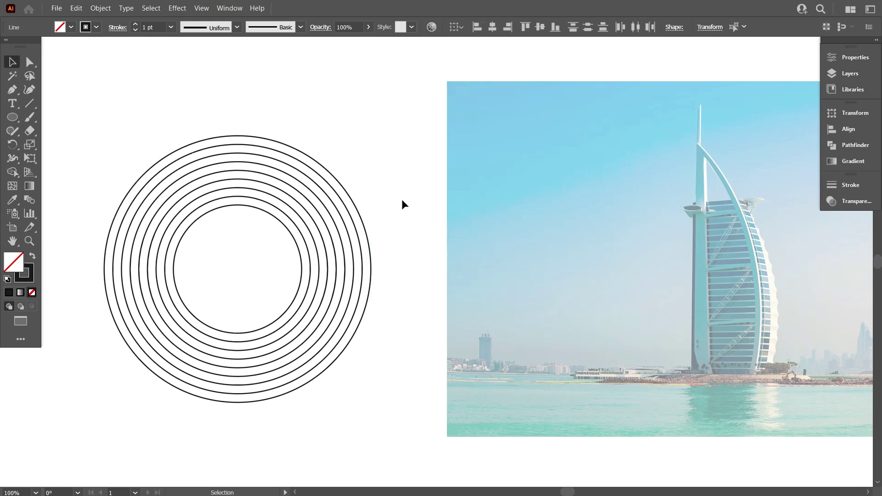
left_click(344, 240)
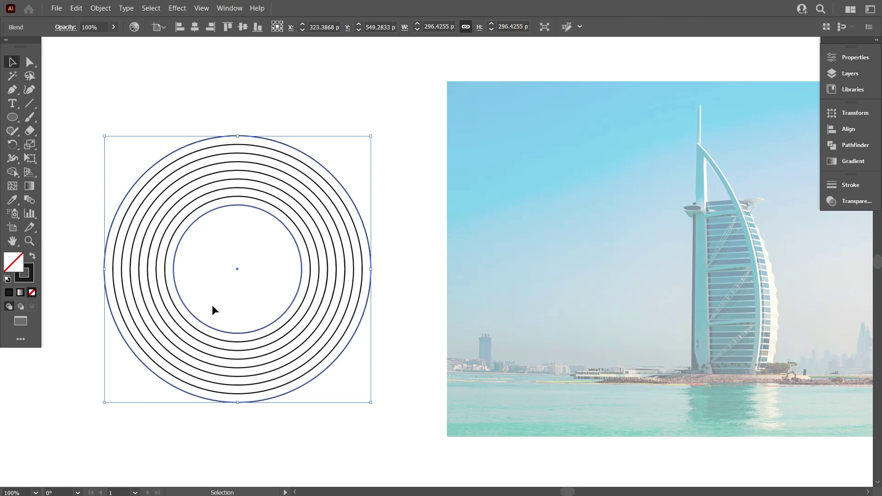
left_click_drag(208, 288, 298, 279)
- Expand the concentric circle blend into separate circle paths, then deselect the group
scroll(298, 280, "up", 1)
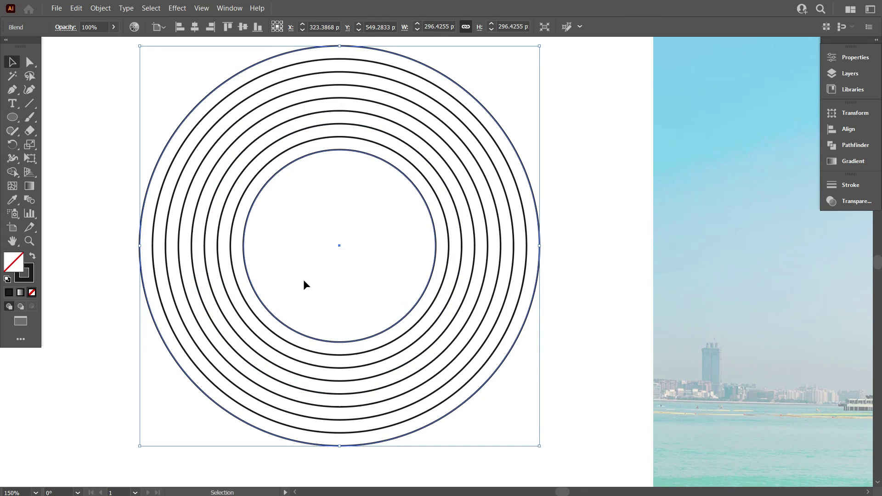
scroll(303, 279, "up", 1)
scroll(313, 280, "down", 1)
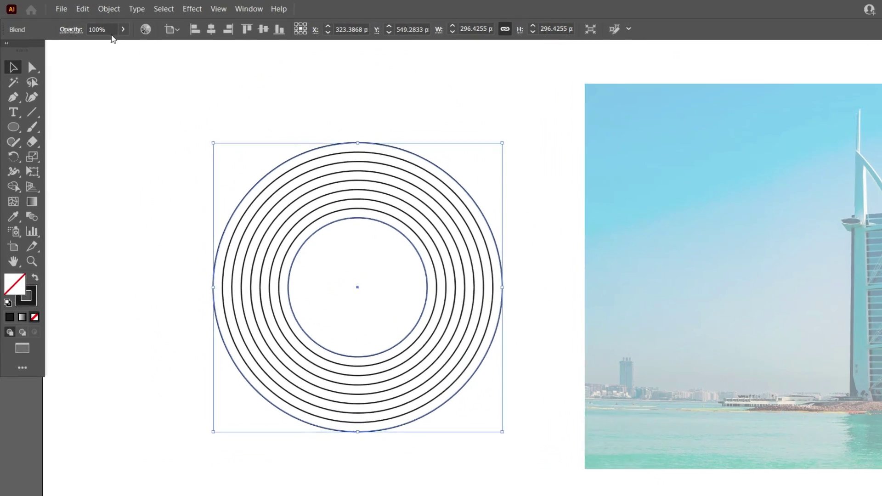
left_click(98, 8)
left_click(165, 206)
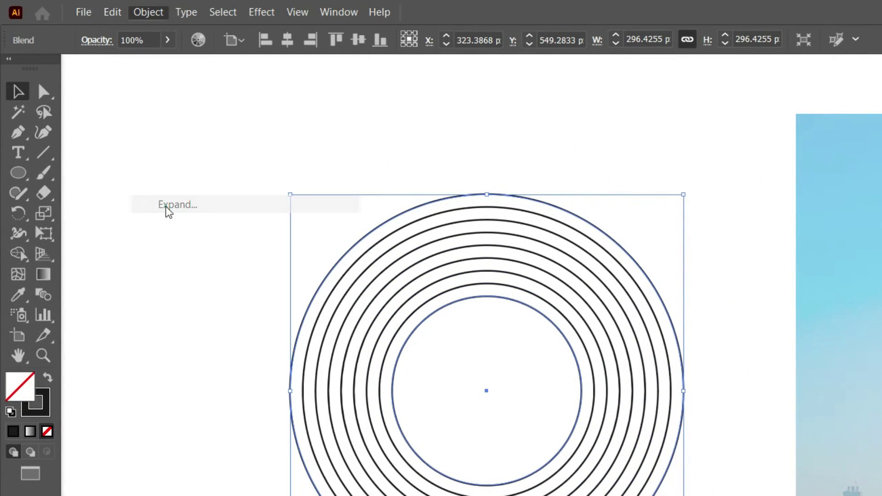
left_click(605, 452)
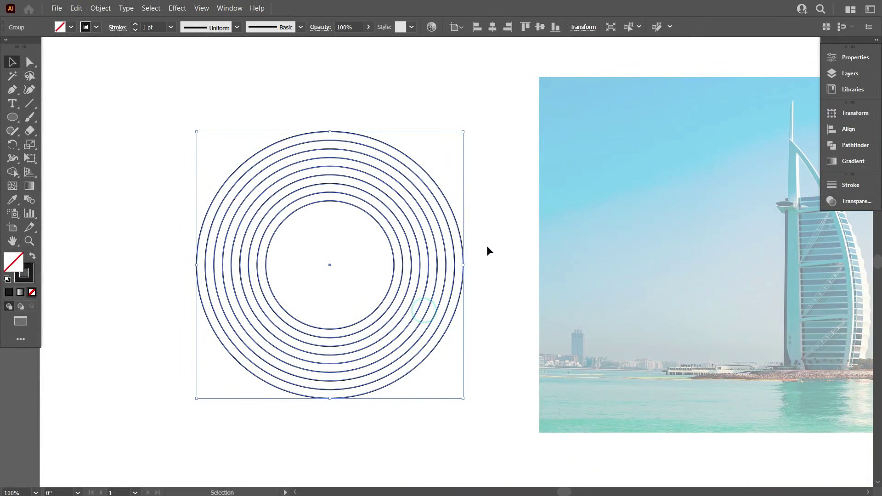
scroll(469, 287, "down", 1)
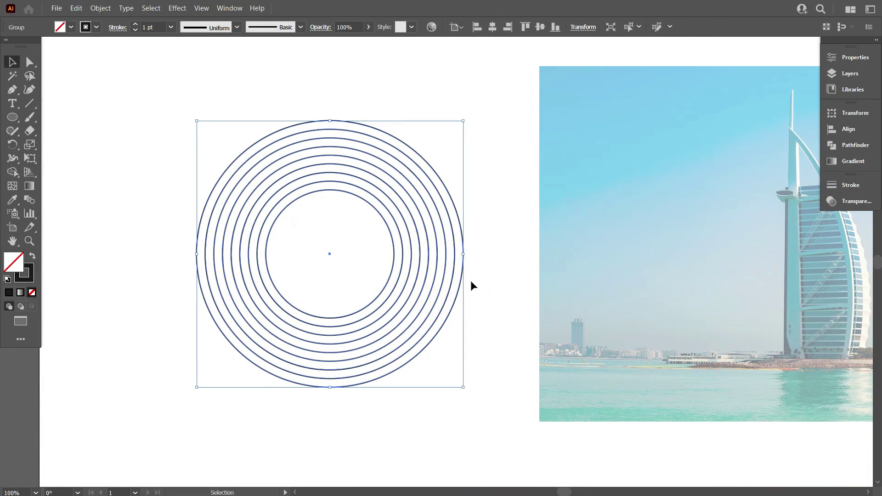
left_click(484, 260)
- Select the Line Segment tool for drawing straight lines
scroll(482, 267, "up", 2)
scroll(432, 266, "down", 2)
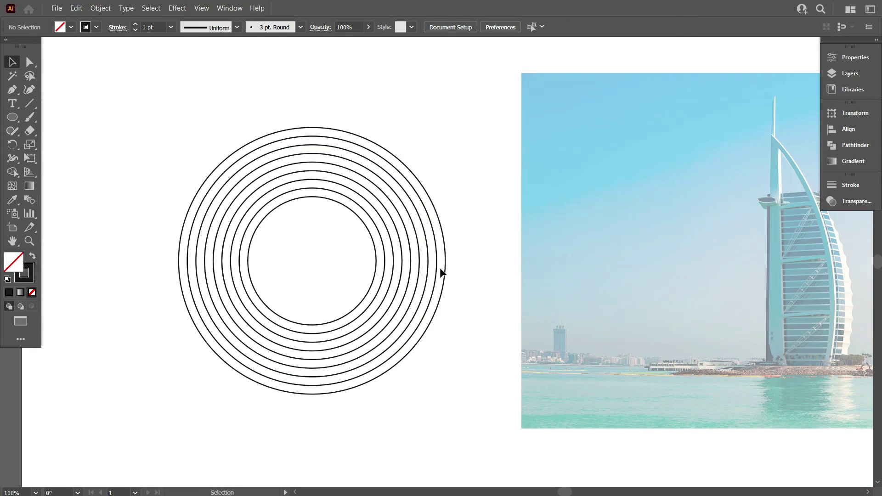
scroll(467, 293, "right", 1)
left_click(31, 105)
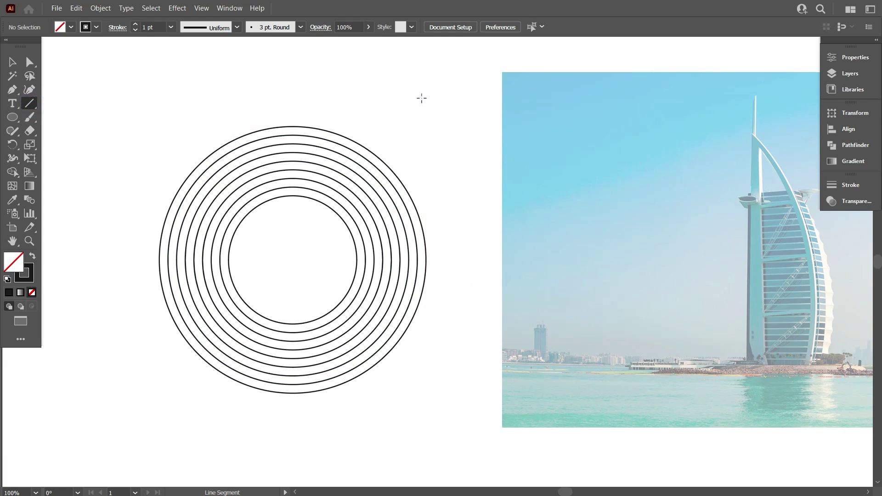
- Draw a vertical line at the circles' right edge and repeat copies leftward with Ctrl+D across the circles
left_click_drag(425, 101, 450, 429)
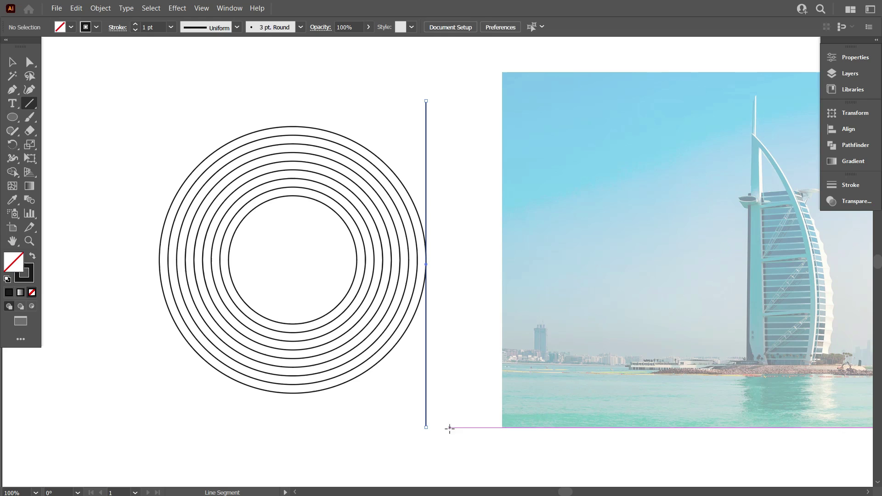
left_click(12, 63)
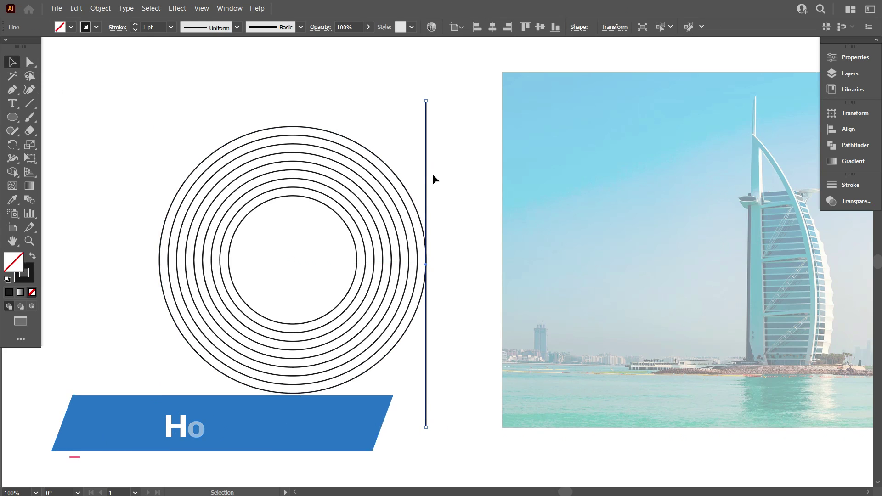
left_click_drag(423, 188, 415, 188)
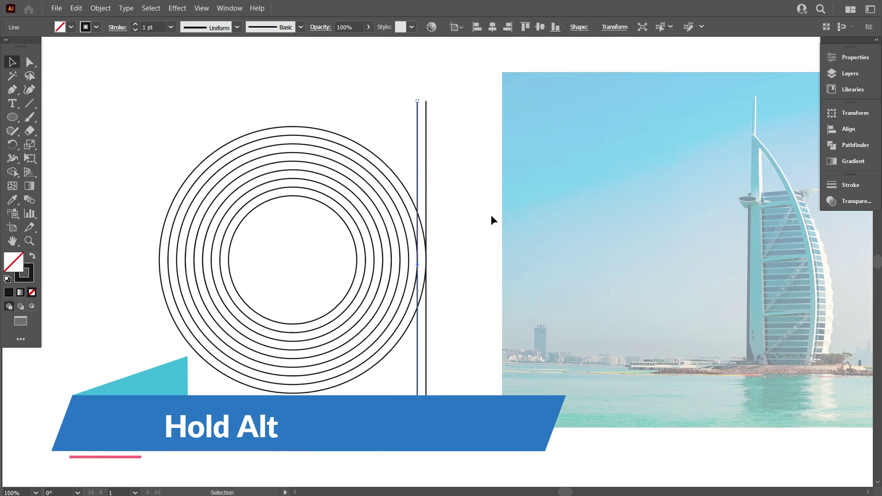
key("ctrl+d")
key("ctrl+d")
key("ctrl+d")
key("ctrl+d")
key("ctrl+d")
key("ctrl+d")
key("ctrl+d")
key("ctrl+d")
key("ctrl+d")
key("ctrl+d")
key("ctrl+d")
key("ctrl+d")
key("ctrl+d")
key("ctrl+d")
key("ctrl+d")
key("ctrl+d")
key("ctrl+d")
key("ctrl+d")
key("ctrl+d")
key("ctrl+d")
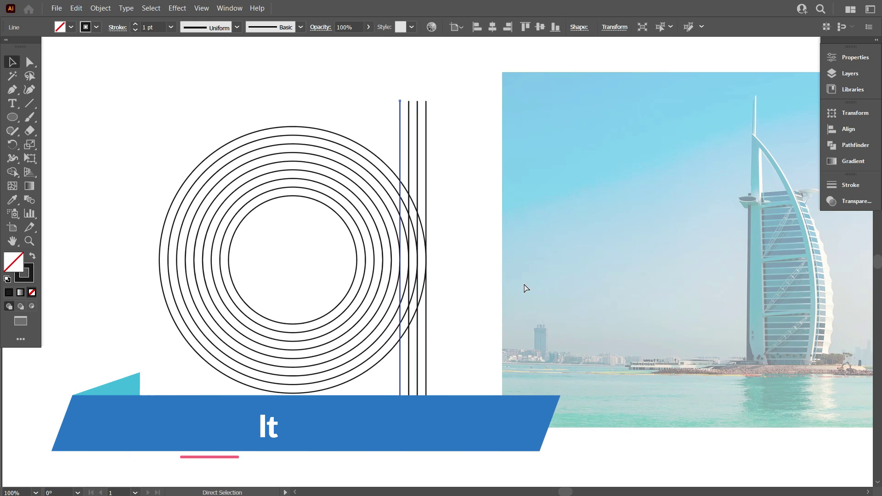
key("ctrl+d")
key("ctrl+d")
key("ctrl+d")
key("ctrl+d")
key("ctrl+d")
key("ctrl+d")
key("ctrl+d")
key("ctrl+d")
key("ctrl+d")
key("ctrl+d")
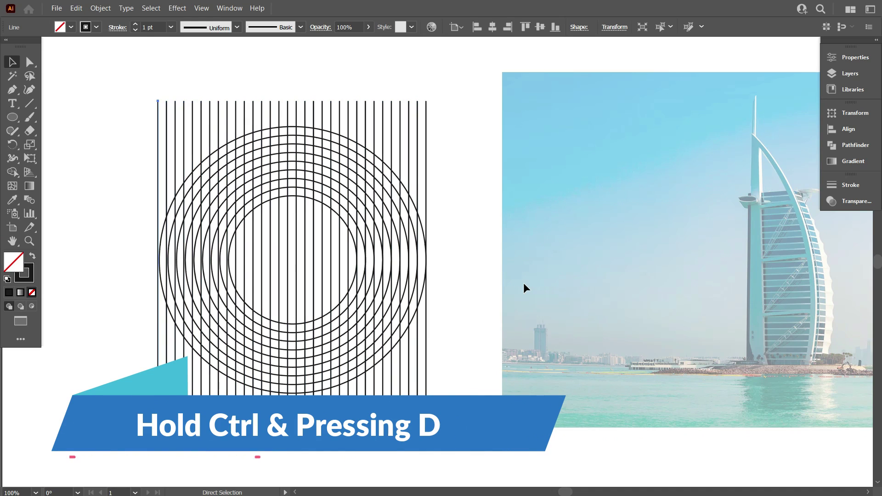
left_click(123, 100)
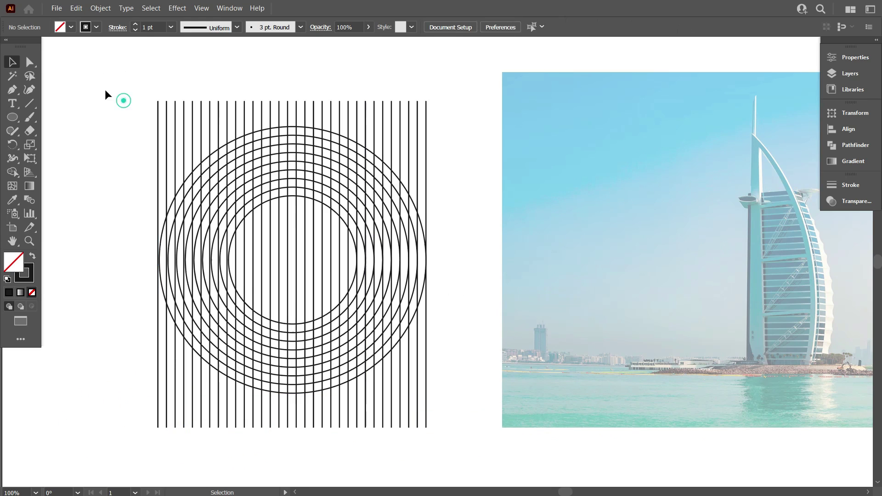
- Select all the vertical lines and group them
left_click_drag(106, 90, 475, 113)
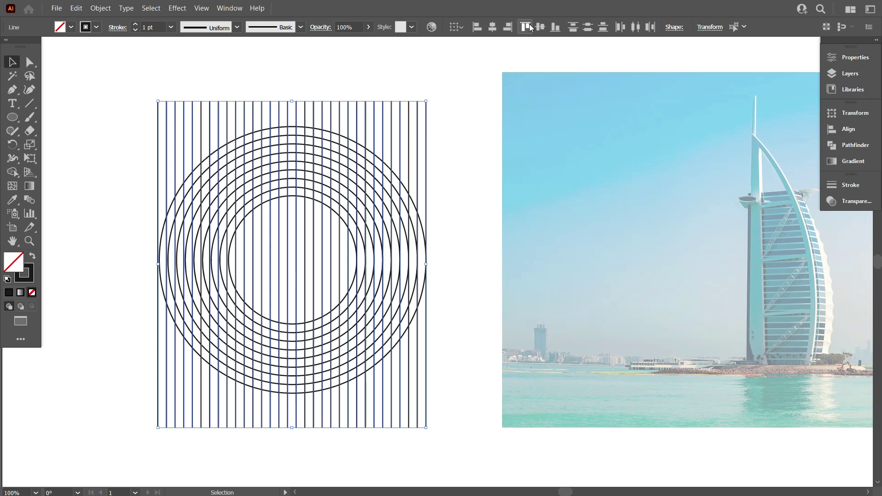
right_click(450, 96)
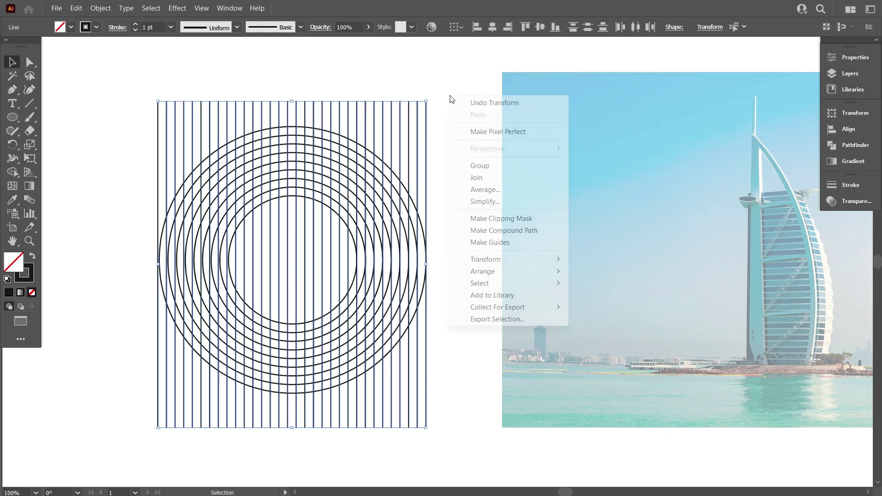
left_click(482, 164)
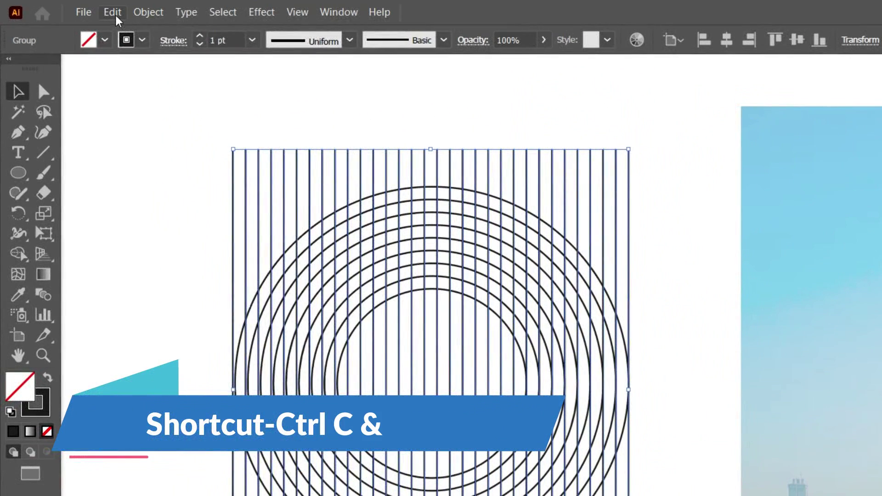
- Copy the line group, paste it in place, and rotate the copy 90° into horizontal lines
left_click(76, 8)
left_click(138, 91)
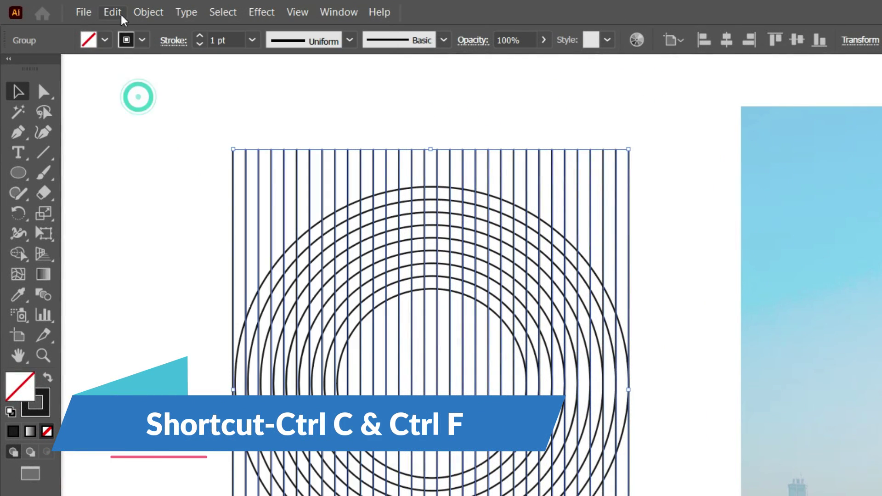
left_click(112, 12)
left_click(147, 162)
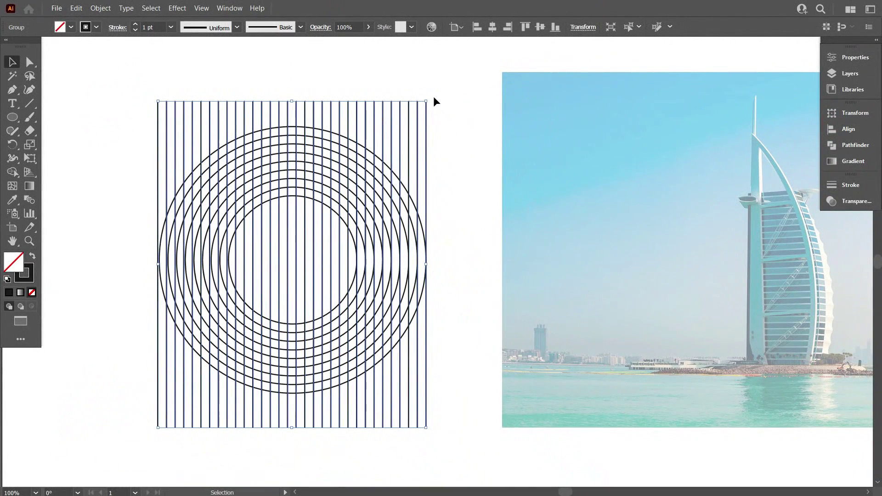
left_click_drag(428, 98, 465, 357)
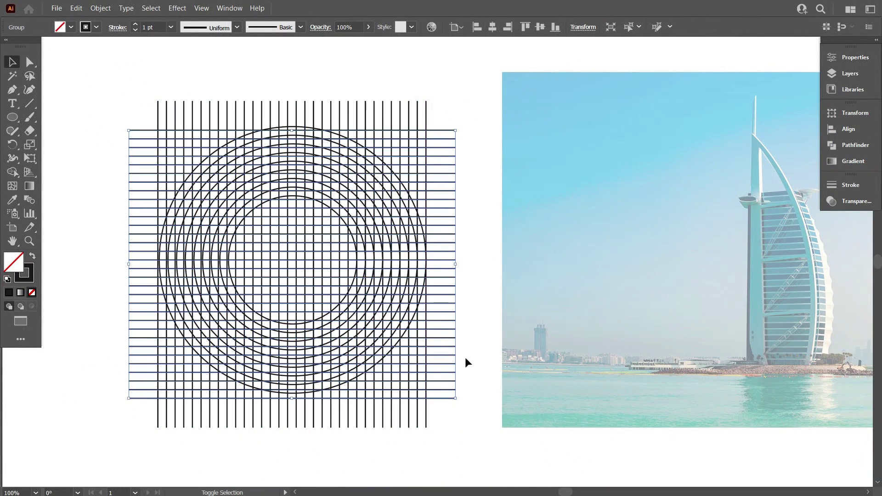
- Marquee-select all grid lines and concentric circles, give them 0.25 pt strokes, then deselect
left_click(536, 315)
scroll(400, 271, "up", 4)
scroll(491, 193, "up", 2)
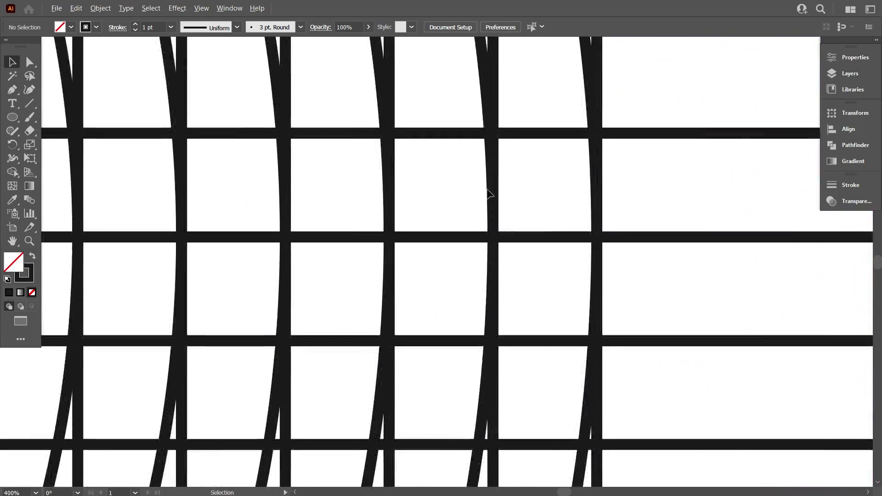
scroll(488, 197, "down", 5)
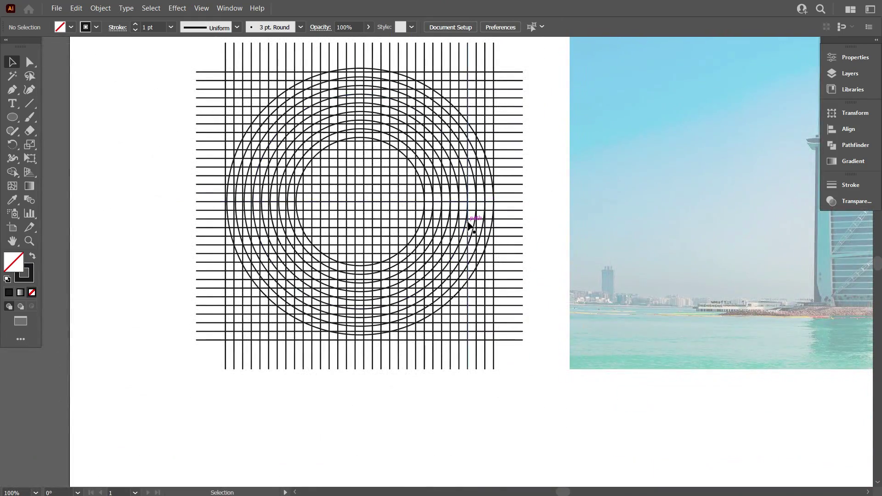
scroll(466, 222, "up", 1)
scroll(456, 227, "down", 1)
scroll(437, 230, "up", 1)
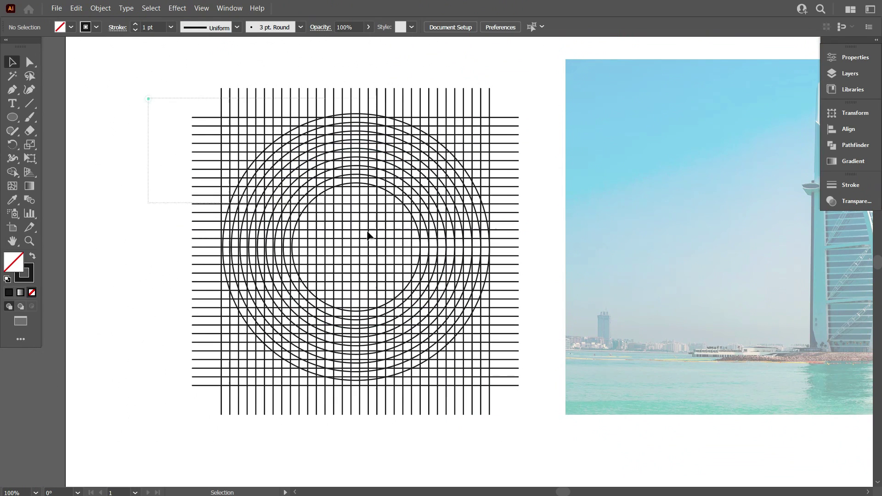
left_click_drag(368, 235, 530, 371)
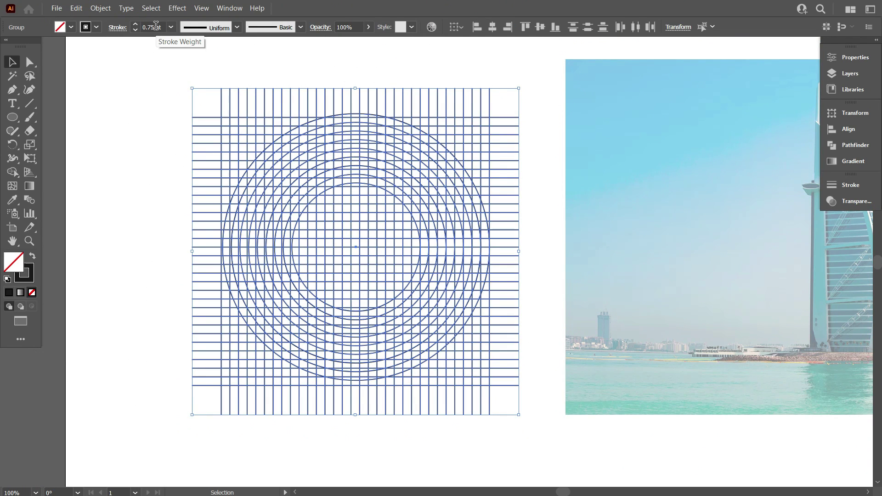
scroll(157, 25, "down", 2)
left_click(136, 71)
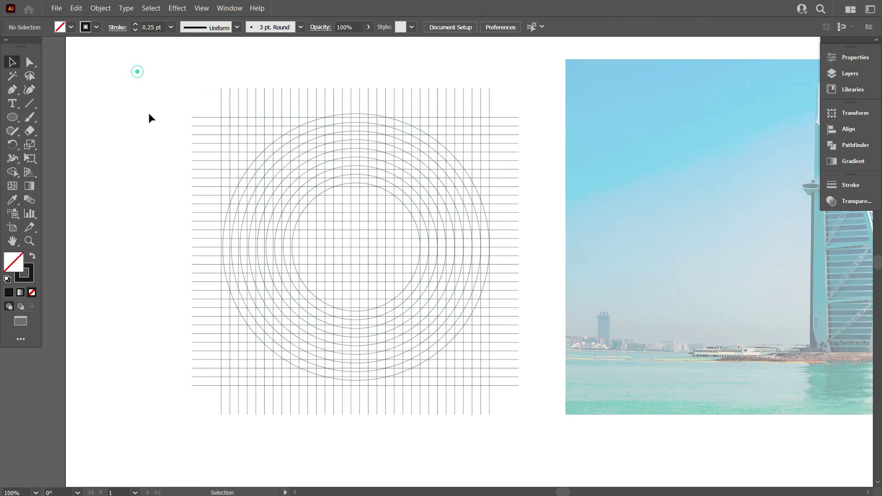
scroll(457, 285, "up", 5)
scroll(487, 170, "up", 5)
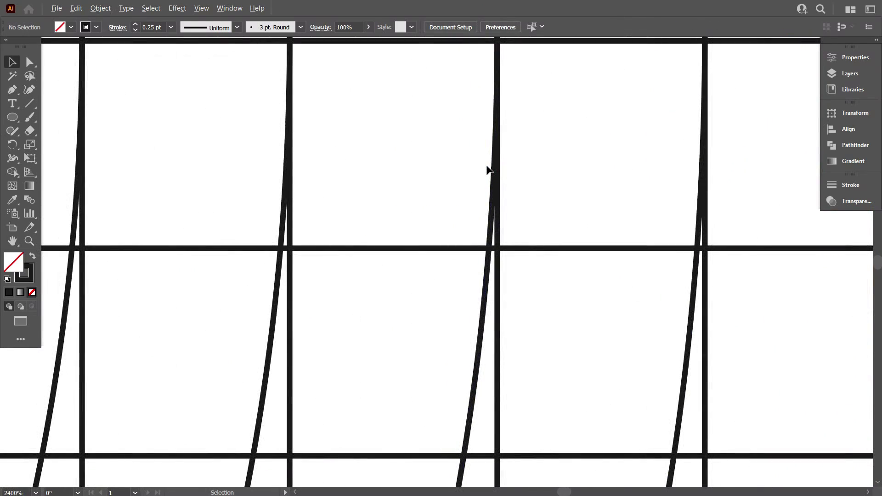
scroll(494, 182, "down", 6)
scroll(489, 188, "down", 6)
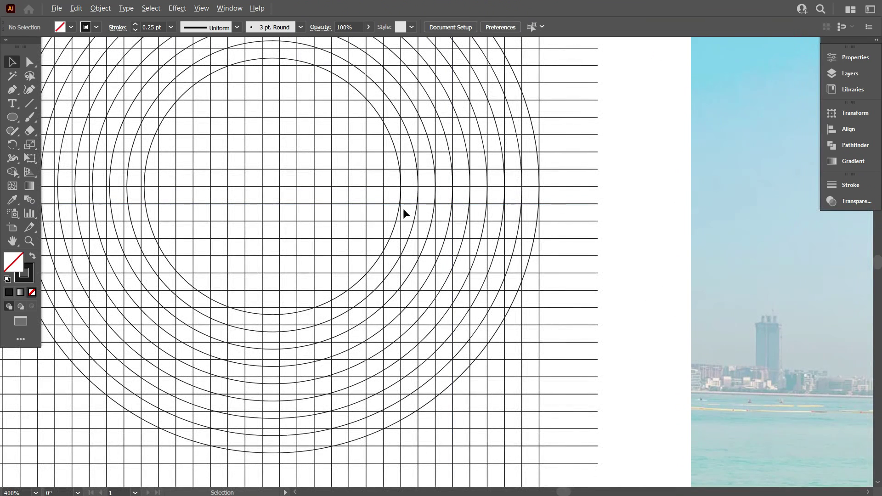
key("b")
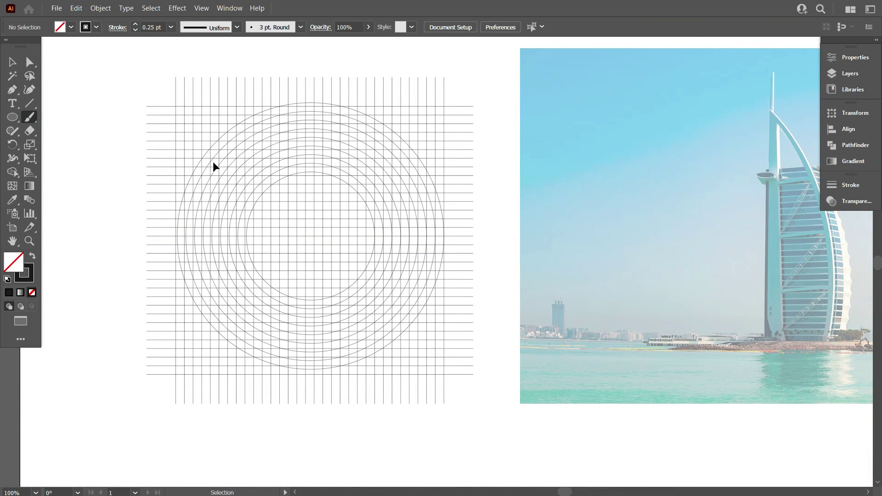
mouse_move(365, 118)
left_mouse_down()
mouse_move(371, 225)
mouse_move(447, 222)
mouse_move(365, 116)
left_mouse_up()
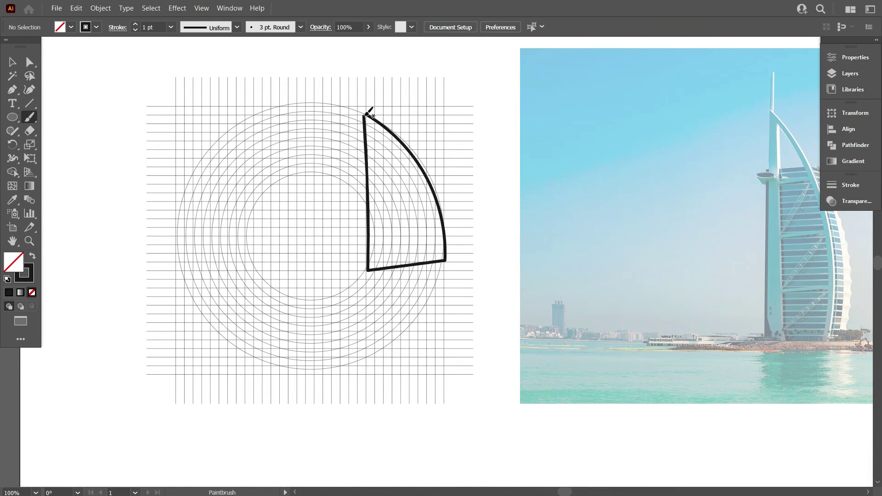
scroll(583, 264, "down", 1)
scroll(348, 289, "up", 1)
key("v")
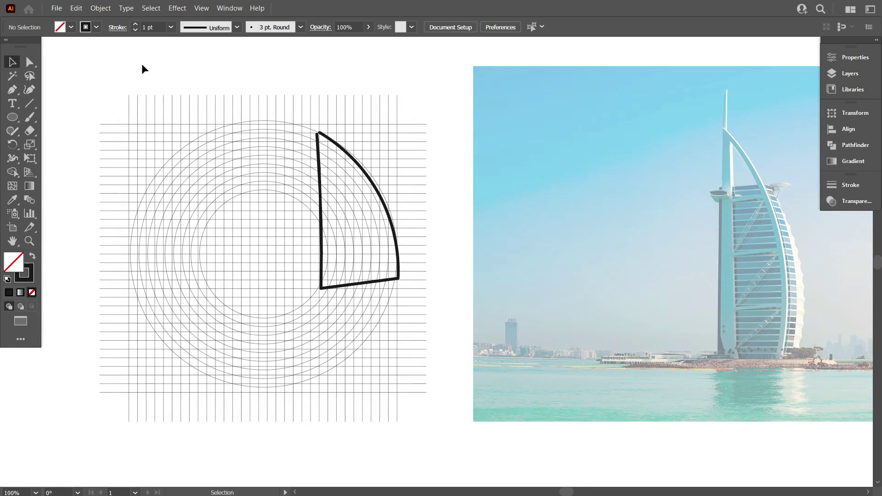
left_click(399, 278)
key("Delete")
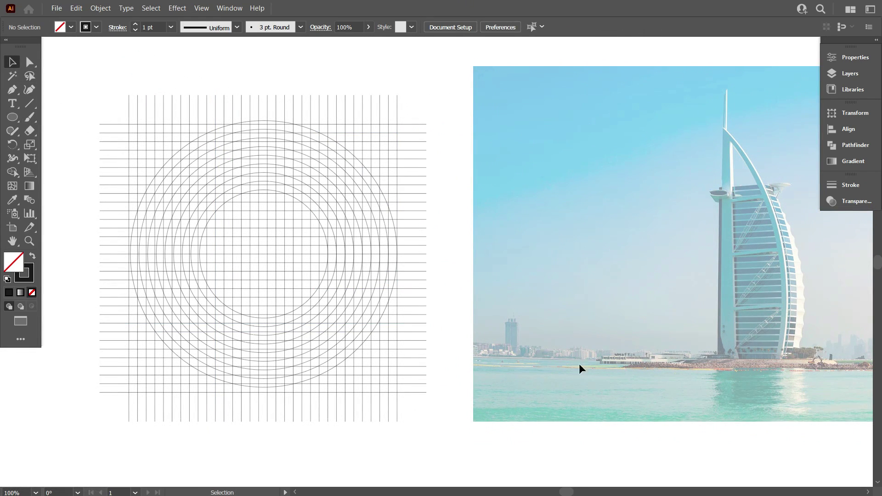
left_click(168, 137)
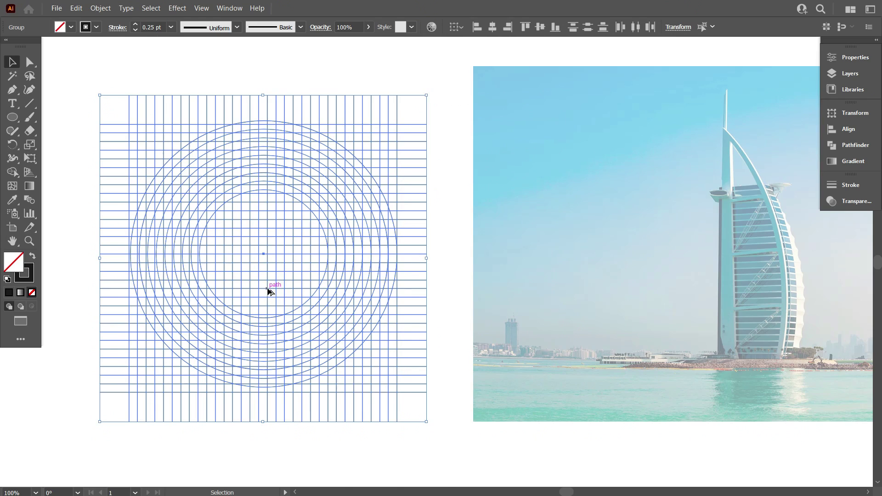
scroll(269, 291, "up", 1)
scroll(288, 299, "up", 1)
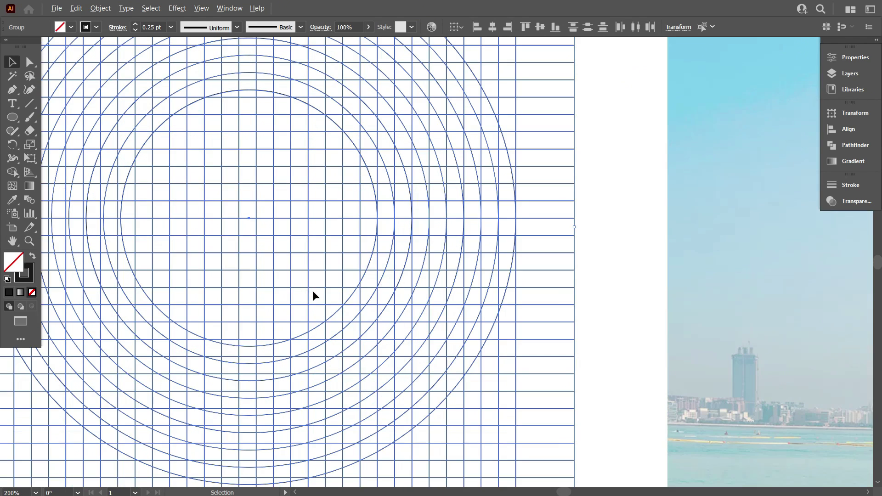
scroll(303, 298, "up", 1)
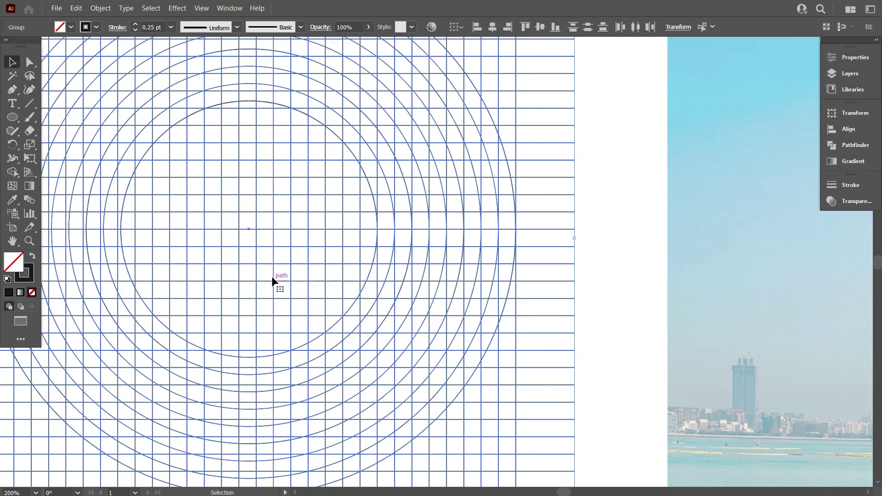
- With Shape Builder and a black fill, merge vertical strips and a horizontal row of grid cells
left_click(13, 172)
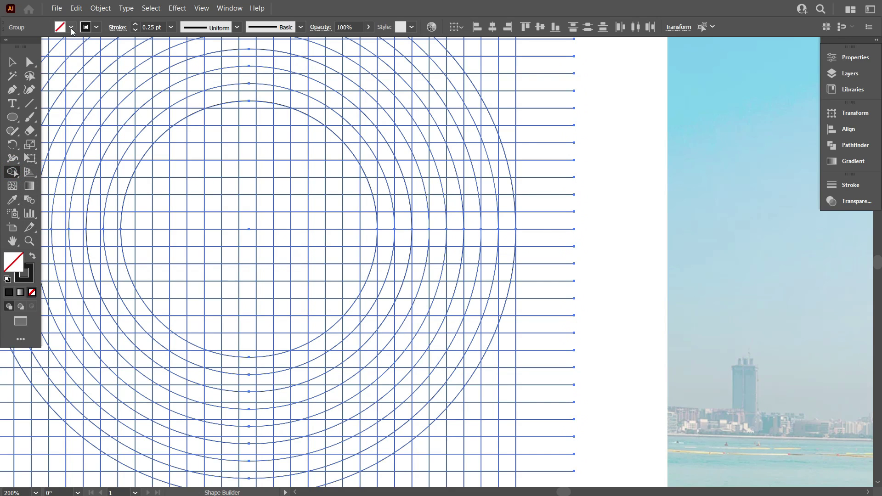
left_click(33, 257)
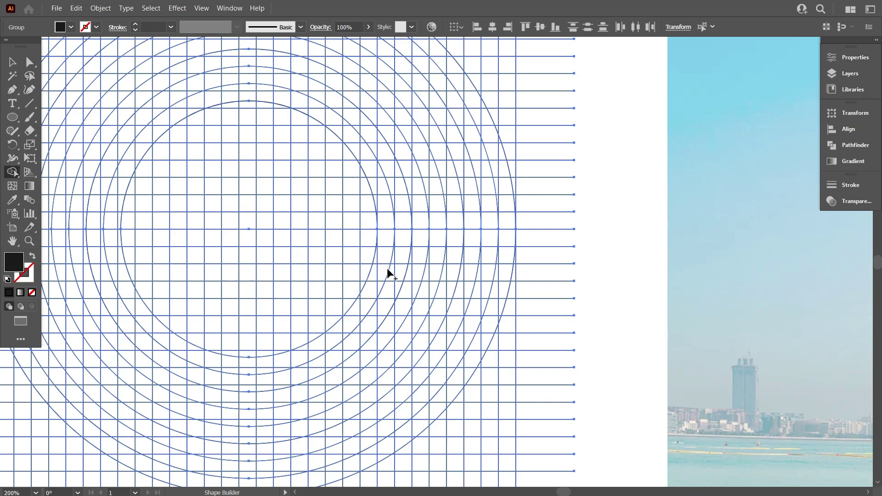
left_click_drag(385, 261, 386, 133)
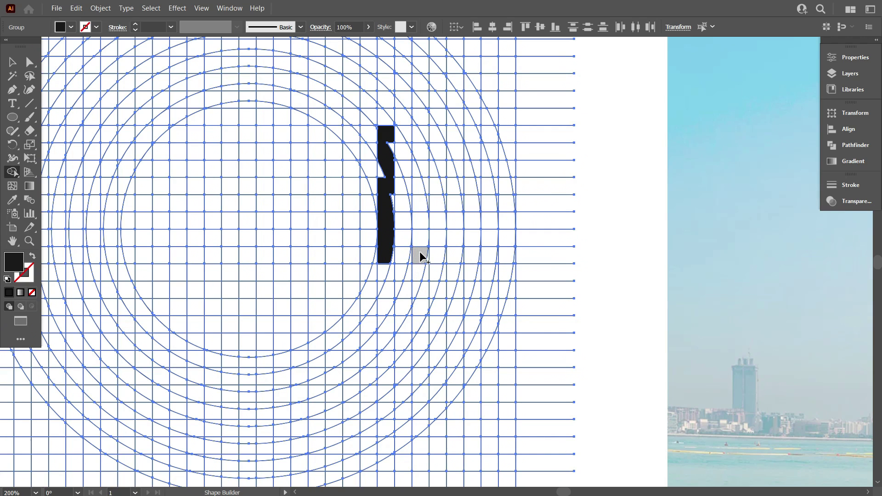
left_click_drag(420, 252, 421, 223)
left_click_drag(421, 185, 419, 185)
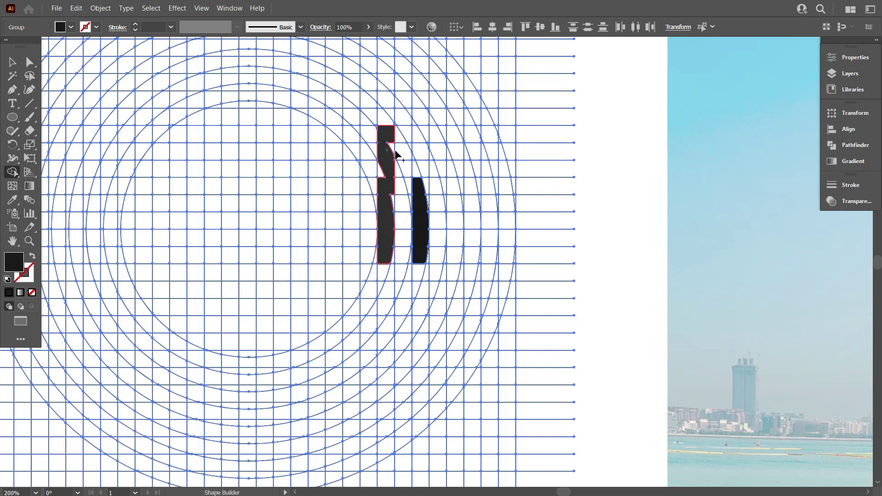
left_click_drag(396, 155, 438, 158)
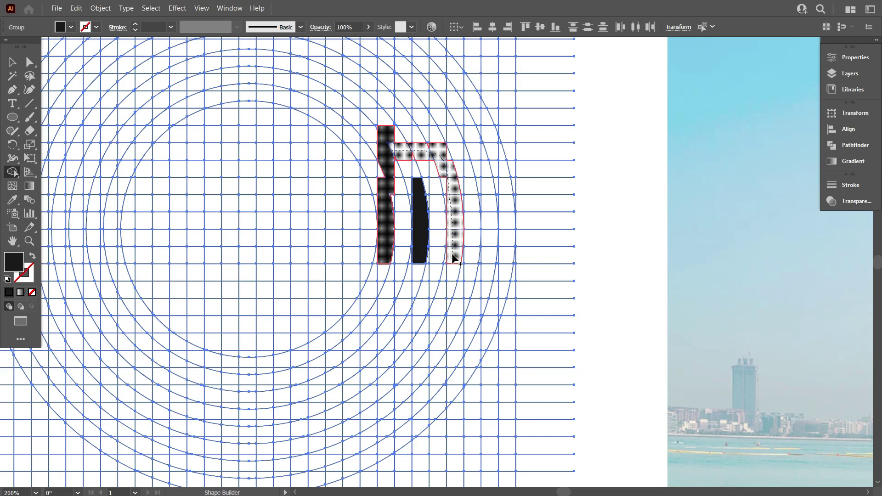
- Merge more cells into the letter's arch and the triangle at the top
mouse_move(454, 260)
left_mouse_down()
mouse_move(386, 198)
mouse_move(386, 94)
left_mouse_up()
scroll(478, 267, "up", 3)
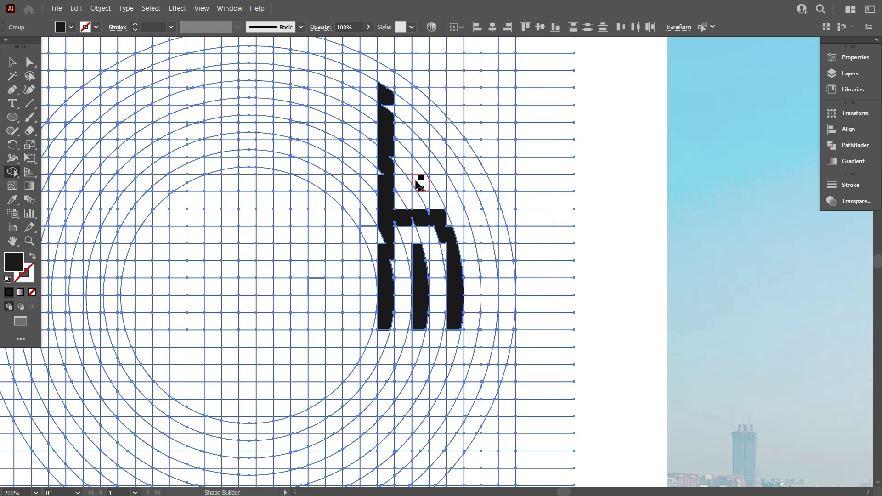
left_click_drag(416, 183, 453, 185)
left_click_drag(485, 253, 486, 255)
scroll(426, 199, "up", 2)
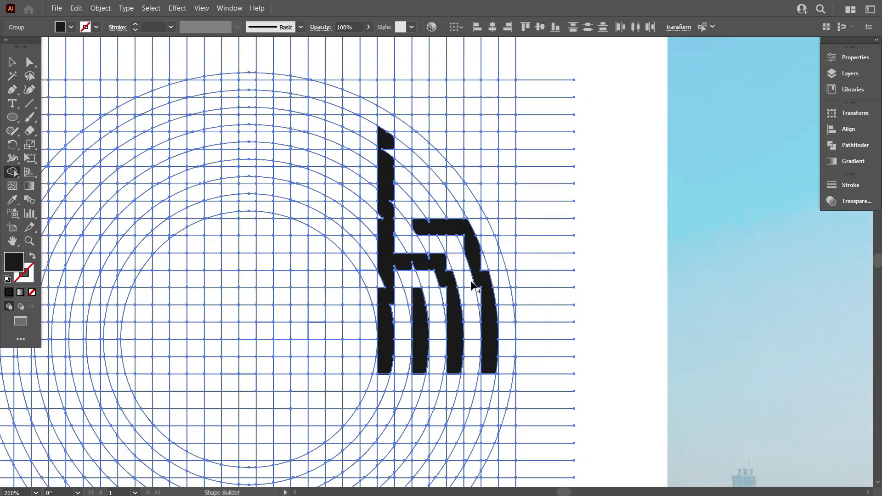
left_click_drag(433, 177, 437, 209)
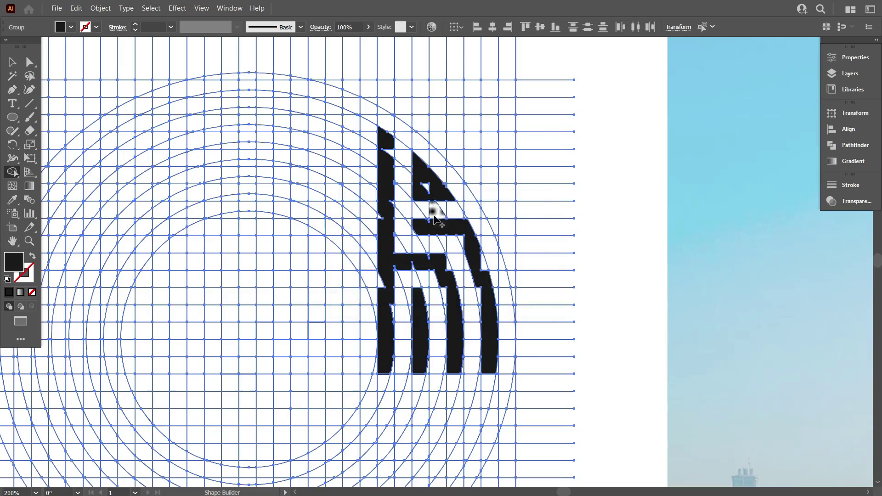
scroll(434, 220, "down", 3)
scroll(434, 327, "up", 2)
scroll(453, 316, "up", 4)
scroll(416, 312, "down", 2)
scroll(414, 312, "up", 2)
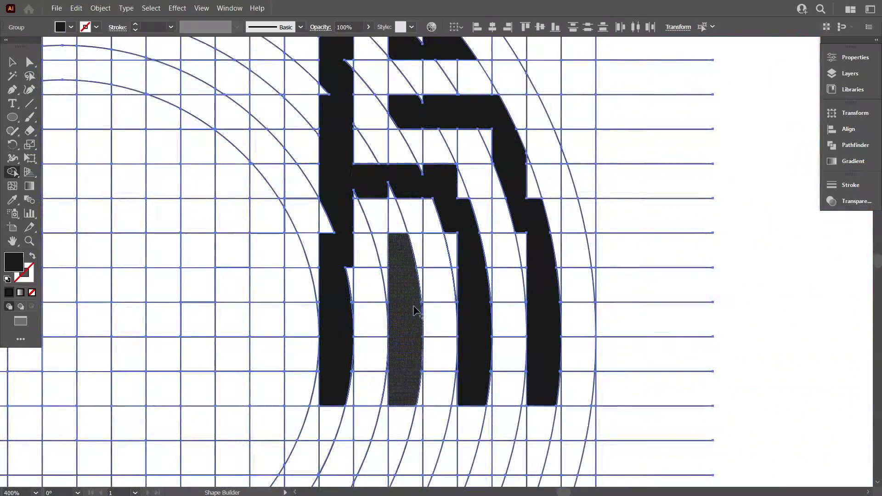
scroll(415, 311, "down", 3)
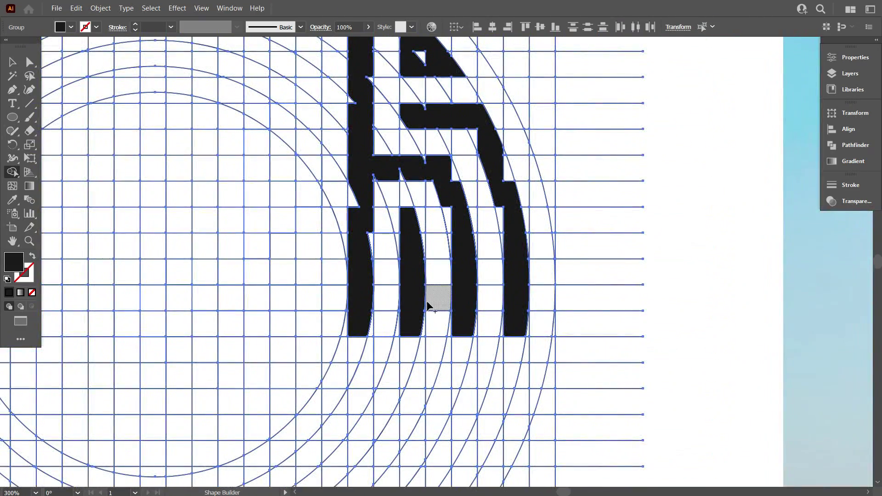
scroll(421, 301, "down", 4)
scroll(409, 298, "down", 1)
scroll(541, 312, "up", 4)
scroll(520, 314, "down", 1)
scroll(438, 129, "up", 1)
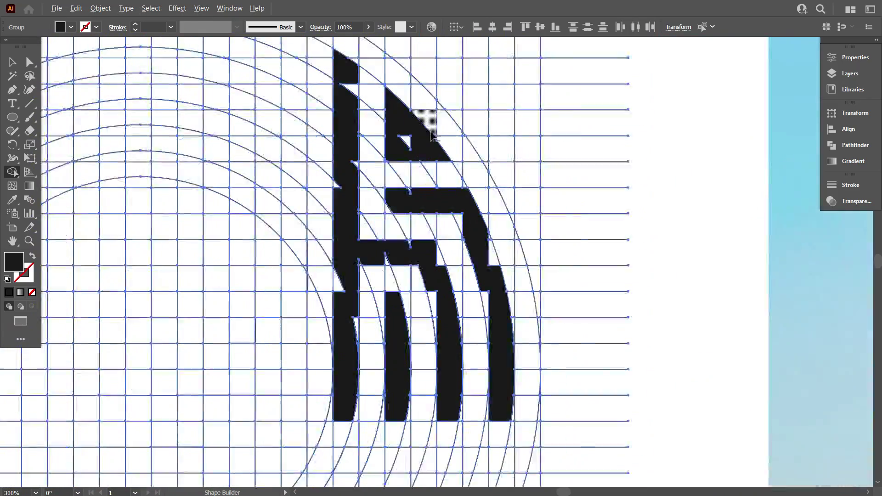
scroll(432, 133, "up", 2)
scroll(395, 147, "down", 2)
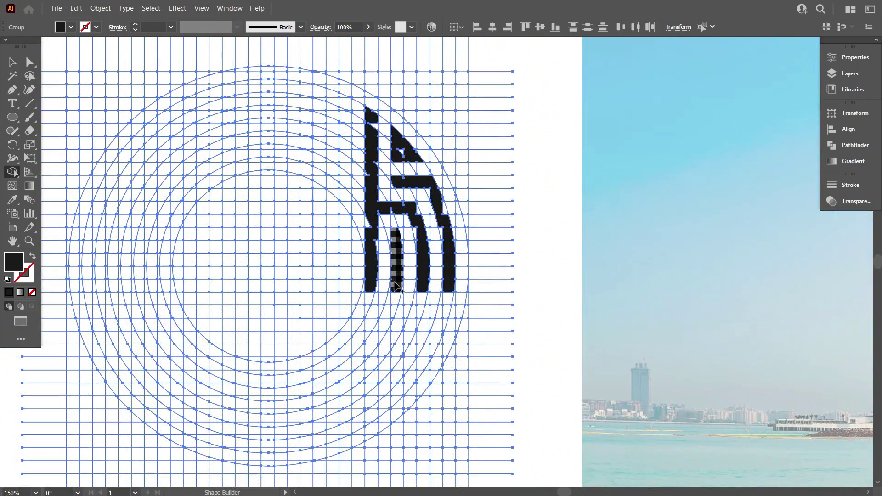
- Undo those merges and rebuild a black stem and a curved bar from the ring columns
key("ctrl+z")
key("ctrl+z")
key("ctrl+z")
key("ctrl+z")
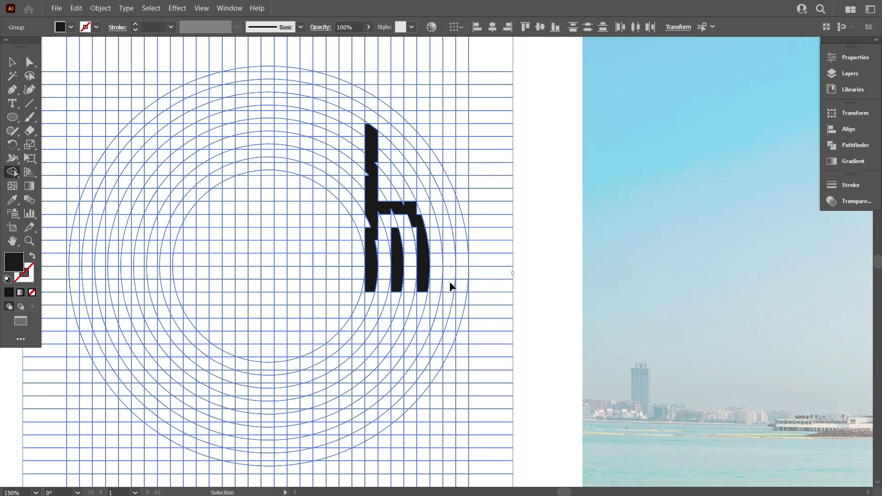
key("ctrl+z")
key("ctrl+z")
key("ctrl+z")
key("ctrl+z")
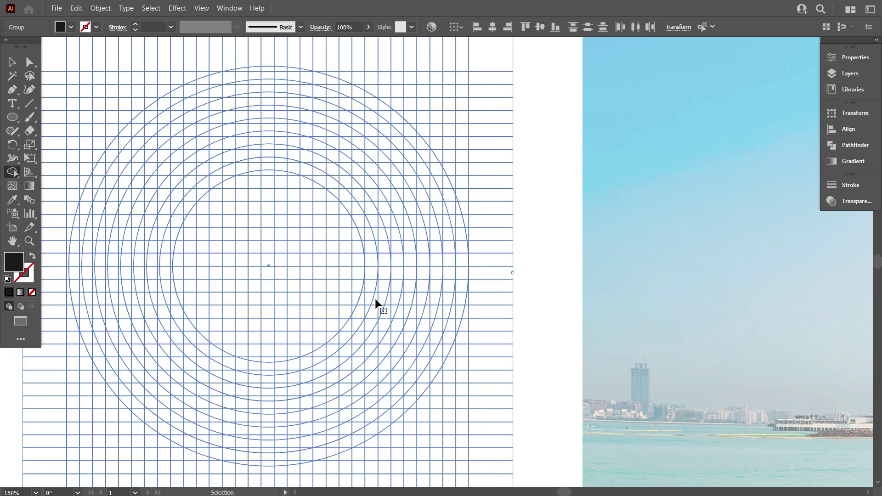
left_click_drag(373, 299, 372, 158)
scroll(389, 298, "up", 2)
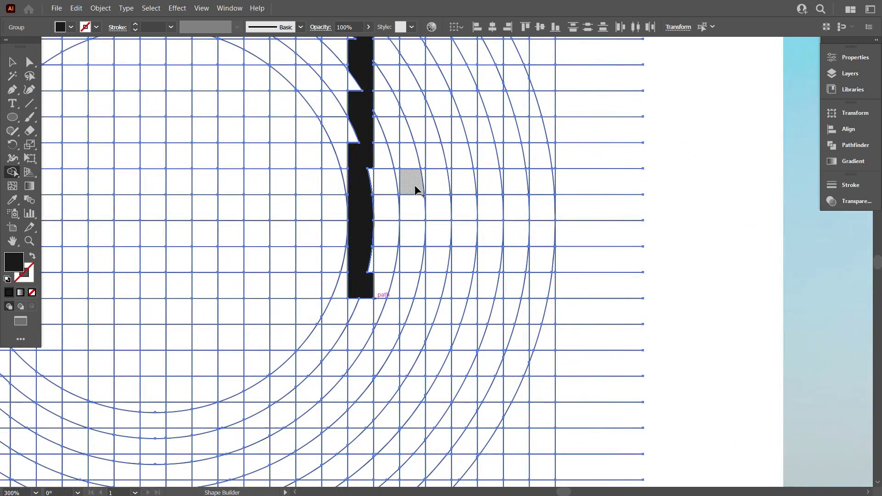
left_click_drag(414, 181, 417, 291)
scroll(421, 305, "down", 2)
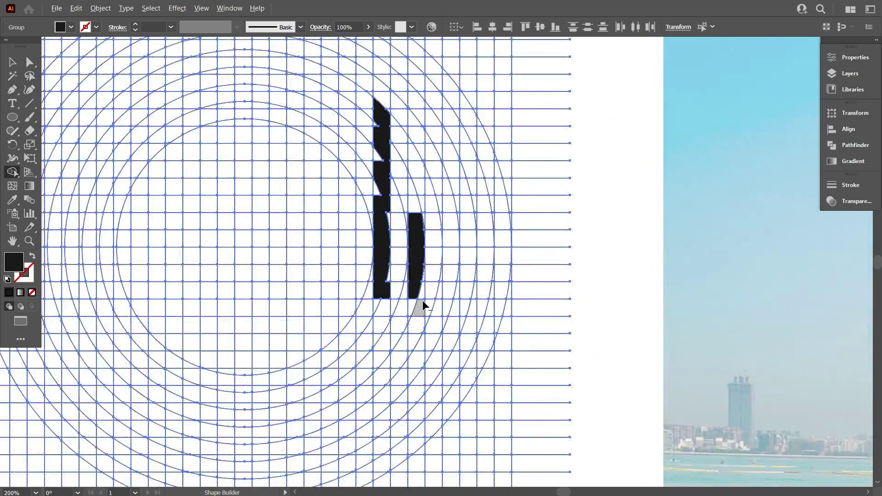
scroll(422, 305, "up", 2)
scroll(423, 303, "up", 1)
scroll(422, 304, "up", 2)
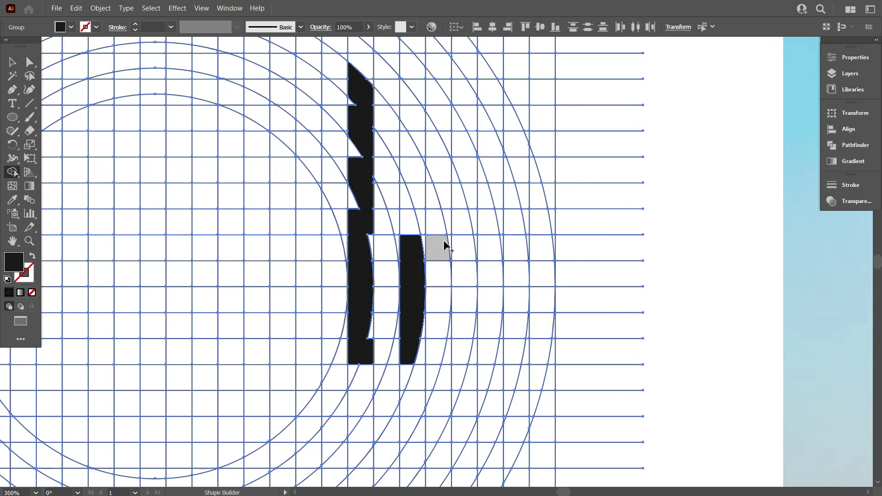
- Merge cells into a hooked bar, an arch over the top row and right column, and the top cells
mouse_move(370, 199)
left_mouse_down()
mouse_move(452, 199)
mouse_move(458, 284)
left_mouse_up()
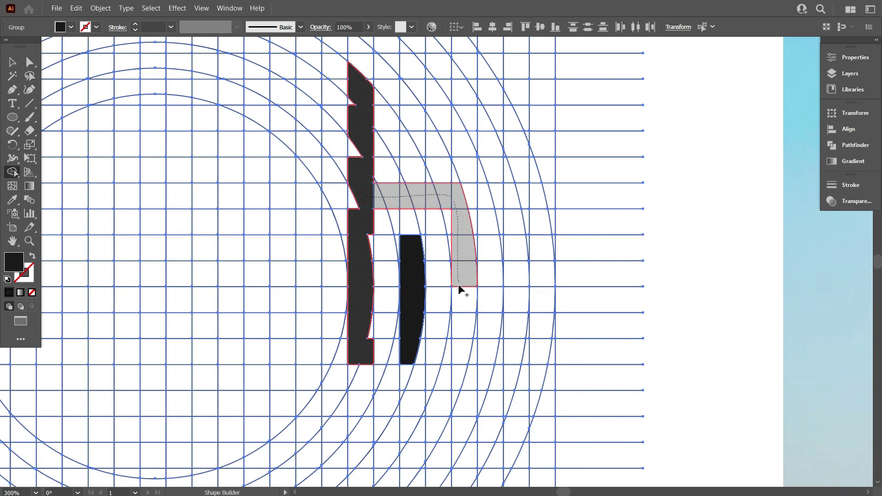
left_click_drag(447, 361, 449, 358)
scroll(458, 352, "up", 3)
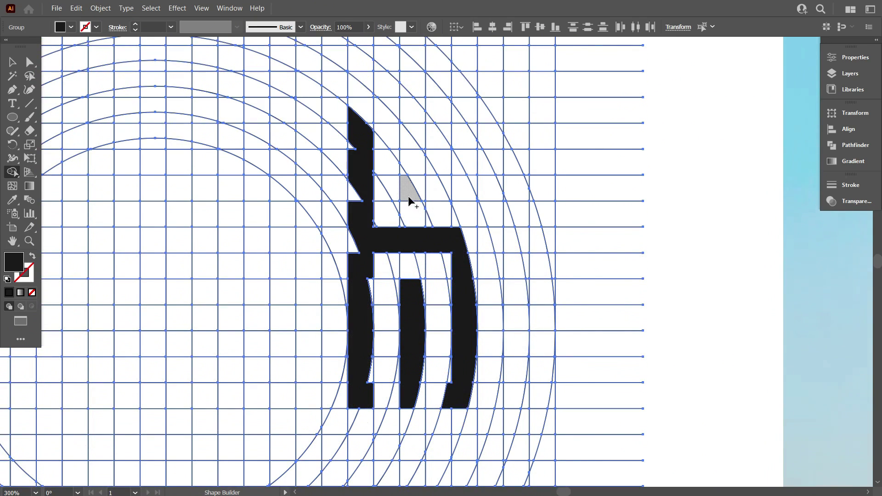
mouse_move(404, 193)
left_mouse_down()
mouse_move(474, 186)
mouse_move(505, 225)
mouse_move(512, 287)
mouse_move(506, 403)
left_mouse_up()
scroll(465, 254, "up", 6)
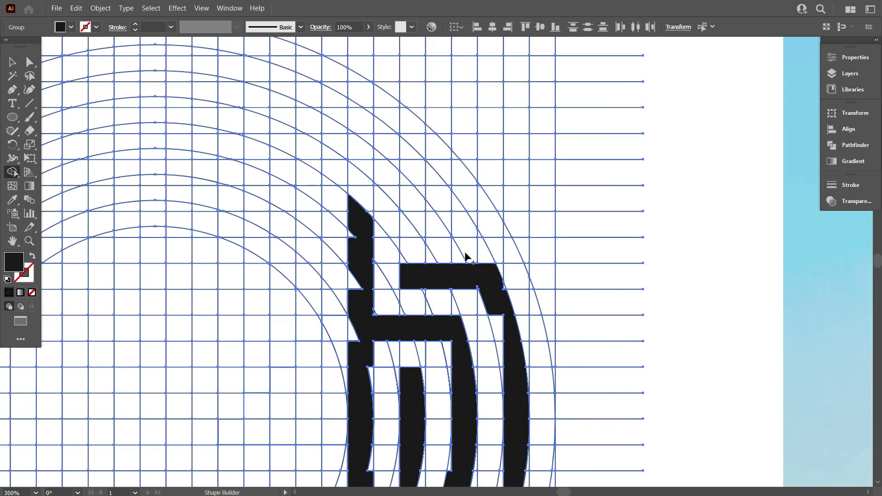
mouse_move(465, 226)
left_mouse_down()
mouse_move(408, 226)
mouse_move(409, 171)
mouse_move(455, 211)
mouse_move(443, 237)
left_mouse_up()
mouse_move(360, 230)
left_mouse_down()
mouse_move(355, 185)
mouse_move(355, 110)
left_mouse_up()
- Zoom out to the whole artwork and merge the left and right slivers into the black bar
key("ctrl+1")
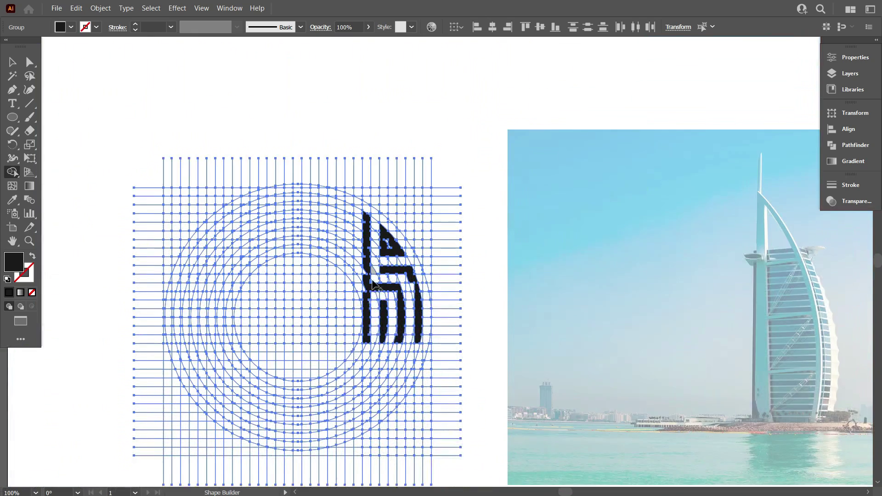
scroll(380, 317, "up", 3)
scroll(404, 276, "up", 5)
scroll(372, 298, "down", 1)
scroll(360, 303, "down", 1)
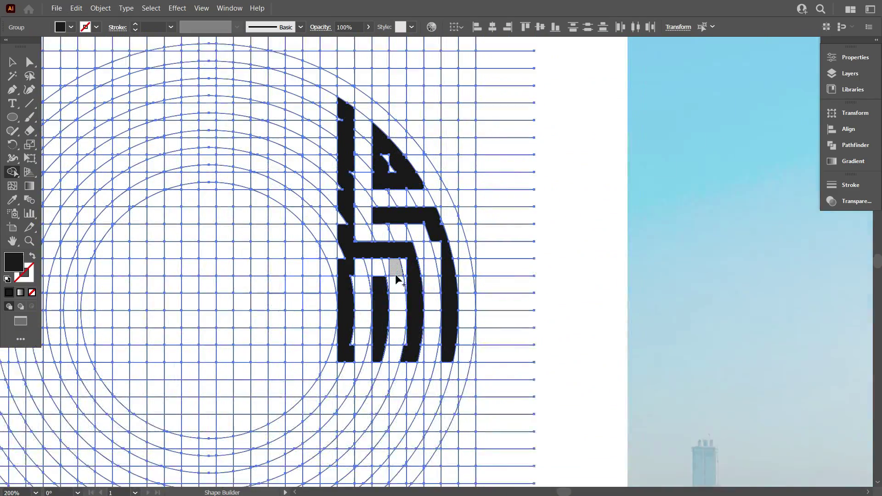
scroll(396, 281, "down", 2)
scroll(368, 322, "up", 5)
scroll(352, 358, "down", 1)
scroll(344, 361, "up", 1)
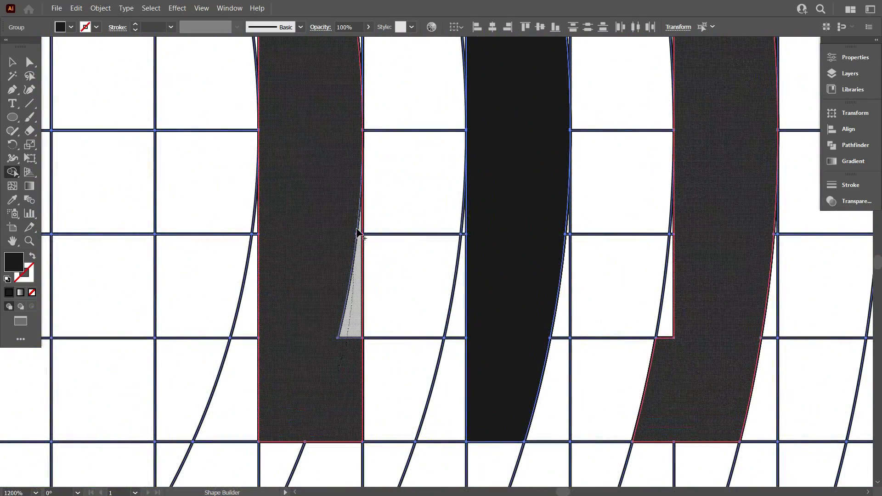
left_click_drag(358, 233, 356, 230)
scroll(570, 365, "up", 1)
left_click_drag(689, 381, 706, 267)
scroll(709, 262, "up", 3)
left_click_drag(679, 291, 611, 267)
scroll(322, 272, "down", 4)
scroll(251, 259, "up", 3)
scroll(244, 275, "up", 2)
- Merge the slivers along the left stem, the right arch and its corner into the letter
left_click_drag(286, 119, 307, 277)
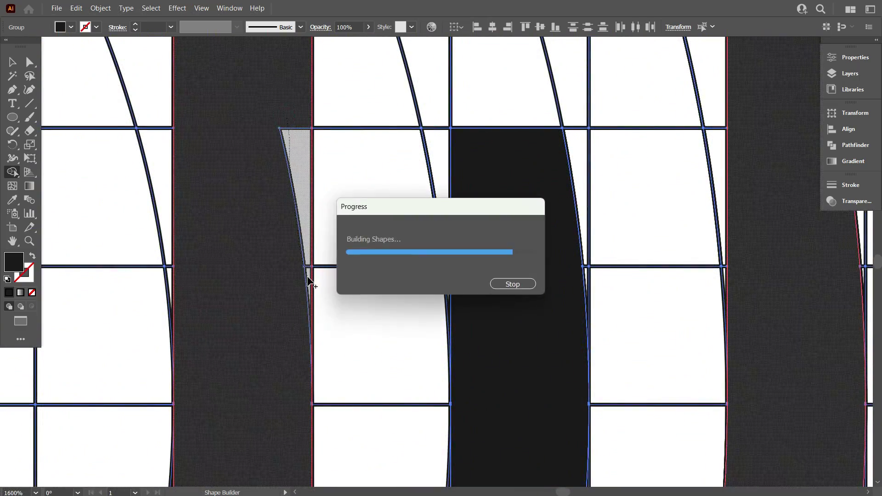
scroll(309, 281, "down", 3)
left_click(469, 349)
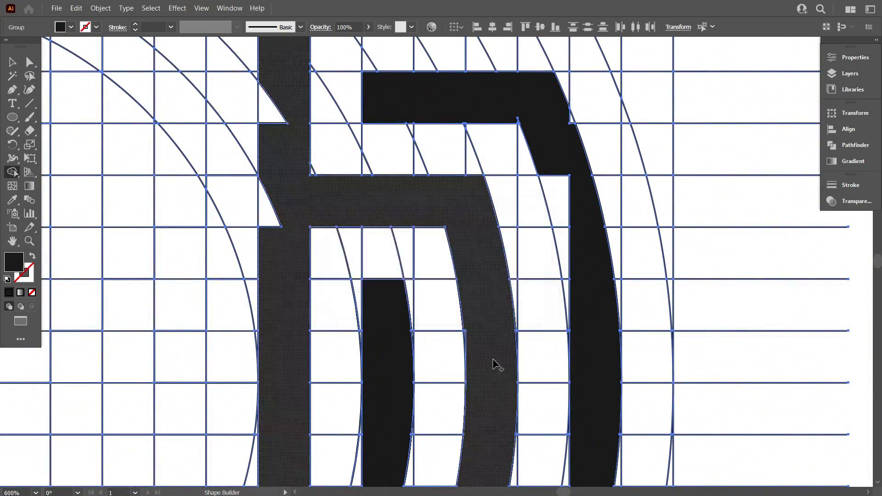
scroll(451, 269, "up", 3)
scroll(456, 276, "down", 4)
scroll(380, 265, "up", 4)
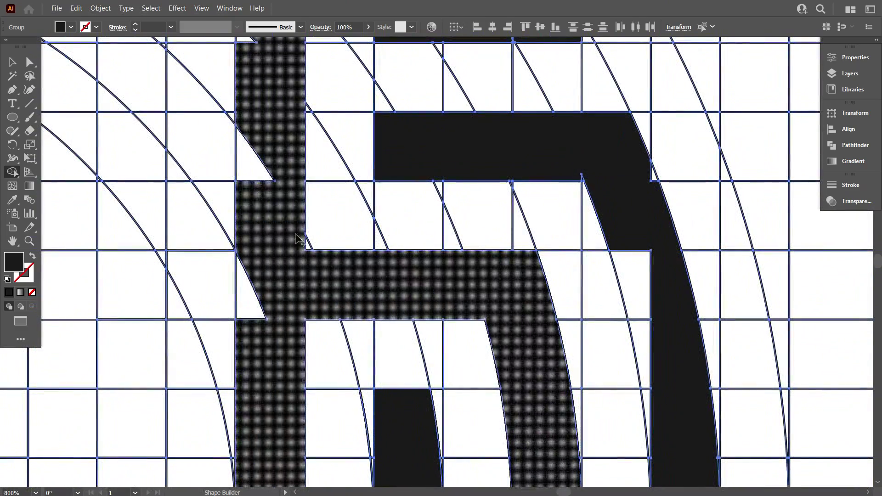
left_click_drag(259, 143, 251, 332)
scroll(575, 294, "up", 1)
left_click_drag(624, 296, 648, 463)
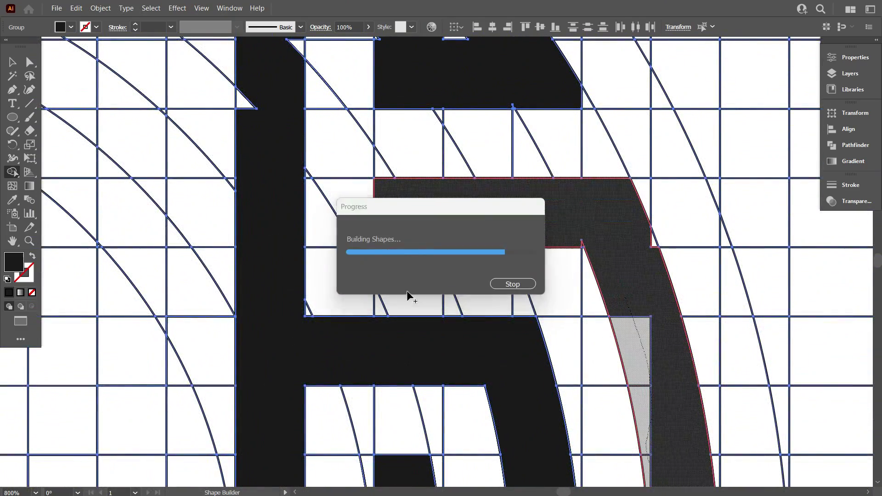
scroll(646, 244, "up", 3)
left_click_drag(636, 221, 674, 247)
scroll(514, 277, "down", 4)
scroll(281, 131, "up", 4)
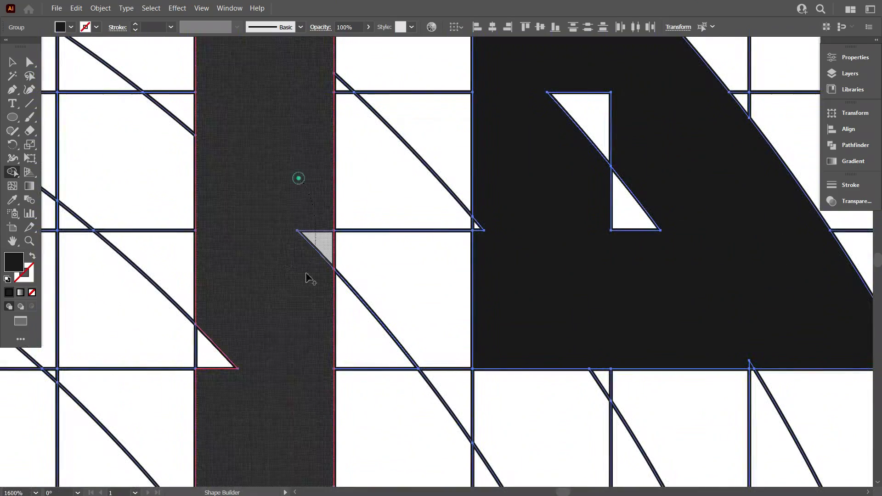
scroll(568, 282, "up", 5)
- Merge the remaining slivers on the upper bowl, sail and right bar into the shapes
mouse_move(570, 286)
left_mouse_down()
mouse_move(559, 366)
mouse_move(542, 372)
mouse_move(456, 285)
left_mouse_up()
scroll(529, 363, "down", 3)
scroll(514, 352, "up", 1)
scroll(455, 291, "down", 1)
left_click(467, 262)
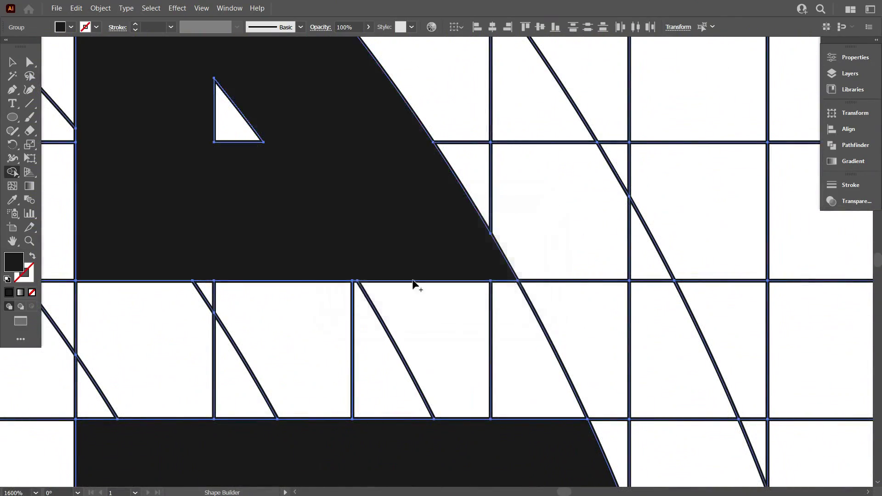
scroll(414, 285, "up", 1)
scroll(332, 245, "down", 6)
scroll(362, 250, "down", 5)
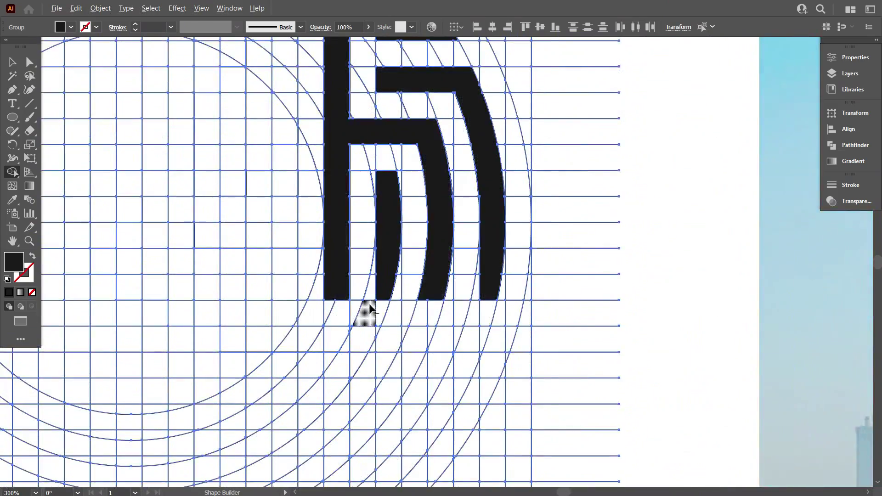
scroll(378, 258, "up", 2)
scroll(416, 322, "down", 3)
scroll(481, 338, "up", 5)
mouse_move(437, 311)
left_mouse_down()
mouse_move(422, 241)
mouse_move(426, 147)
left_mouse_up()
scroll(427, 185, "up", 4)
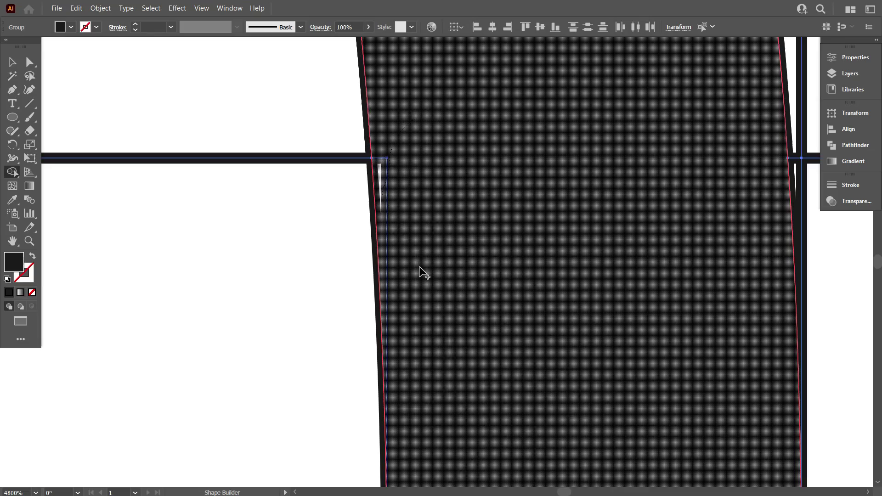
scroll(404, 295, "down", 5)
scroll(413, 137, "up", 3)
scroll(483, 139, "down", 2)
scroll(349, 281, "up", 3)
scroll(409, 282, "down", 2)
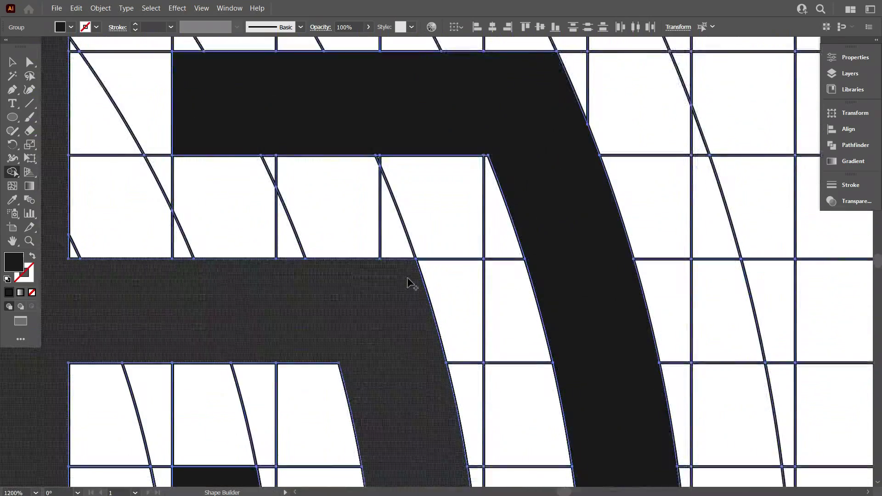
scroll(410, 281, "down", 5)
scroll(337, 280, "down", 3)
scroll(324, 325, "down", 5)
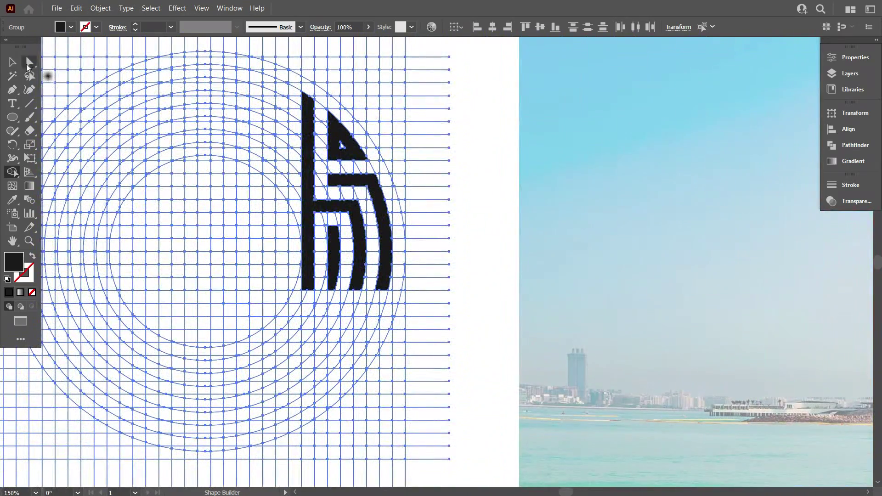
- Try moving the letter's arc group onto the hotel photo, then undo the move
key("v")
left_click(534, 160)
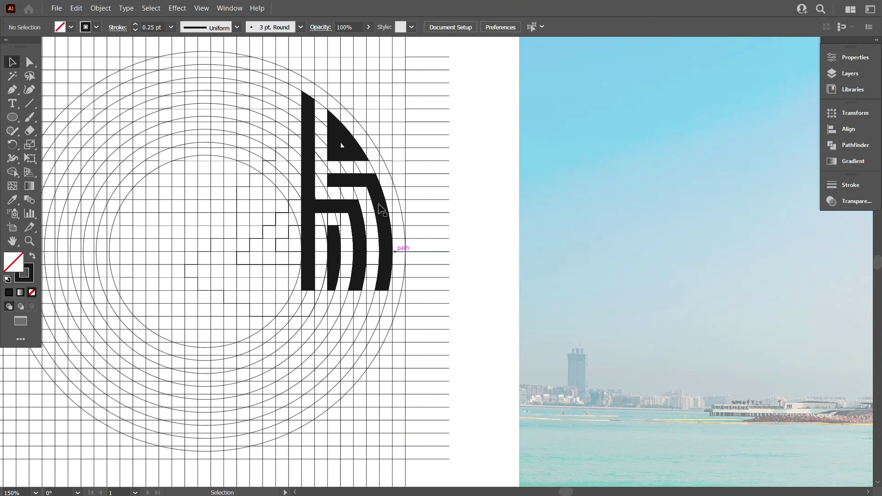
left_click(363, 242)
scroll(406, 195, "down", 1)
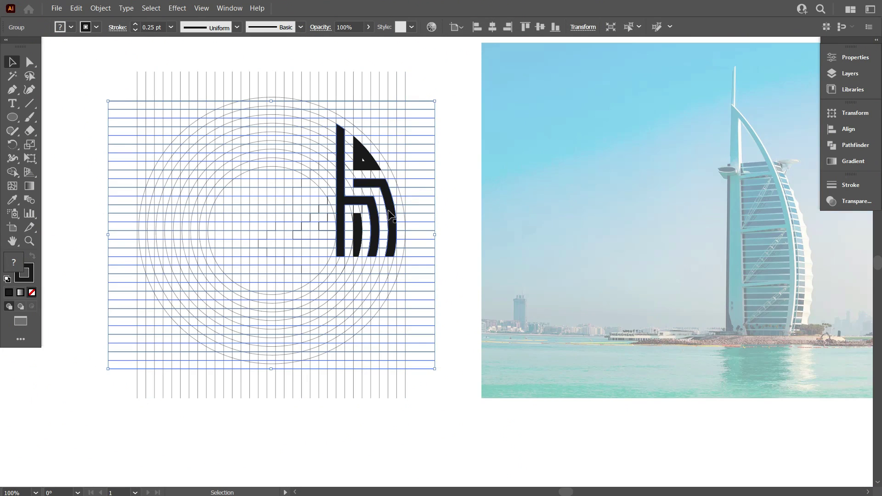
left_click_drag(376, 224, 581, 233)
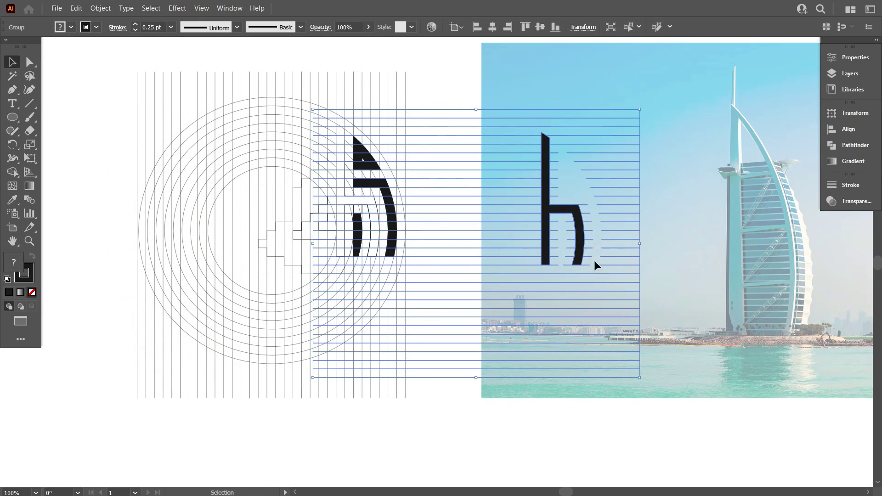
key("ctrl+z")
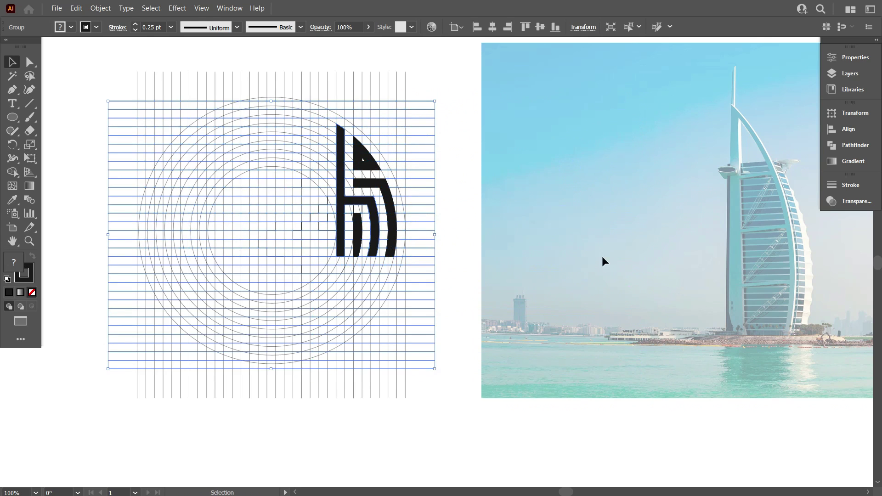
left_click(603, 229)
- Ungroup the vertical and the horizontal construction grid-line groups
left_click(392, 214)
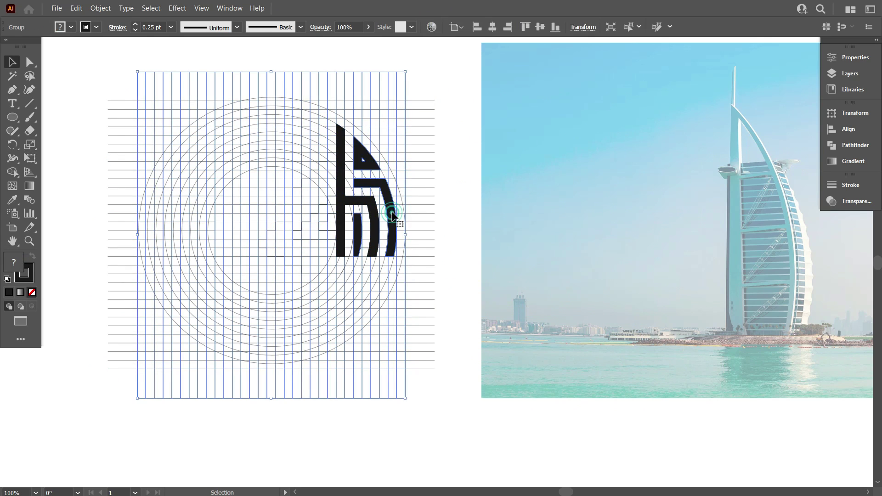
right_click(500, 167)
left_click(556, 268)
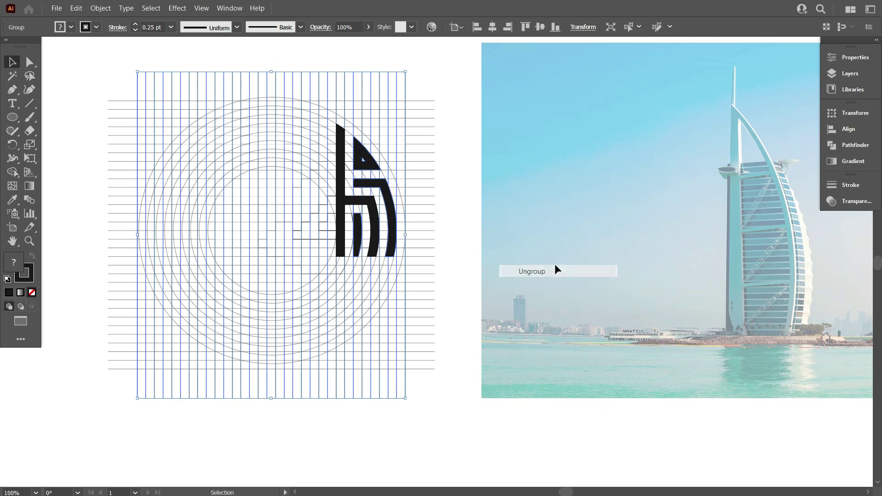
left_click(588, 242)
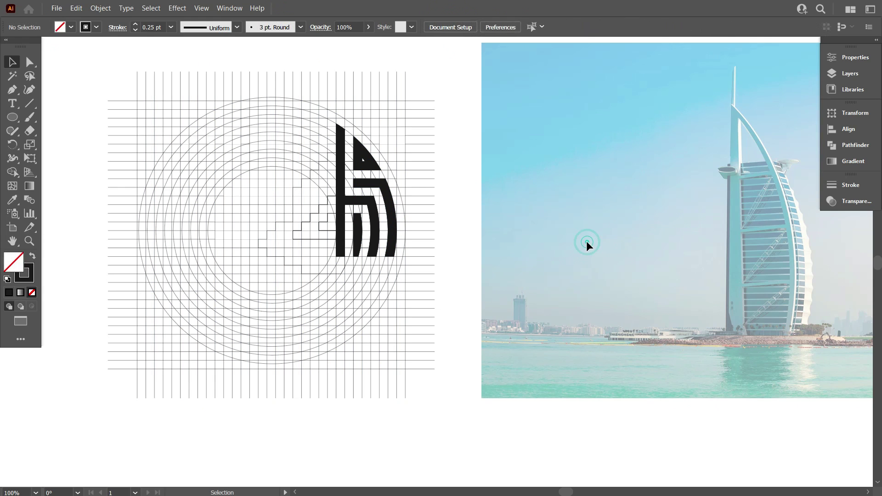
left_click(343, 220)
right_click(343, 220)
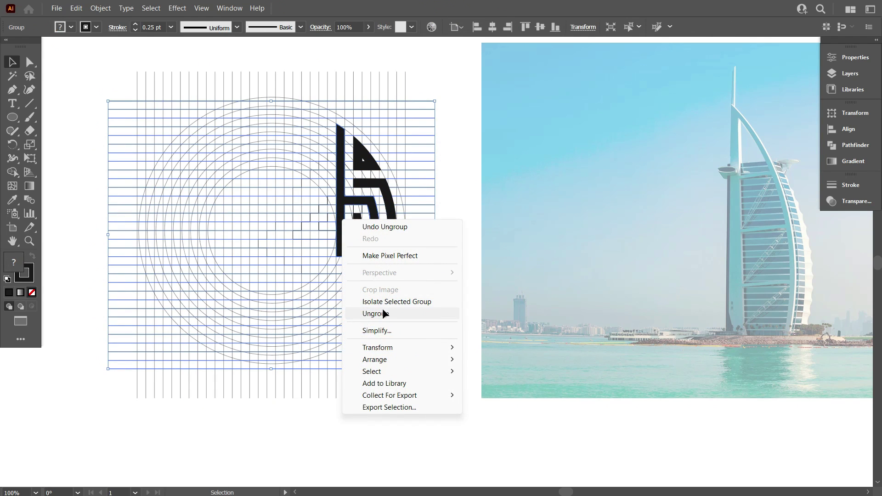
left_click(383, 313)
left_click(517, 277)
- Check that the h's triangle and narrow vertical bar now select individually
left_click(367, 161)
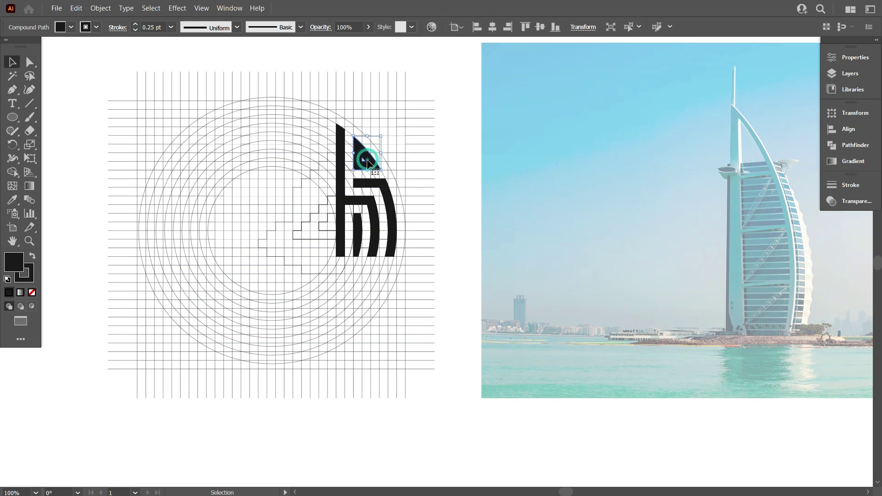
left_click(357, 232)
left_click(506, 230)
- Select the h's stem, triangle, outer arc and inner bar and drag them onto the photo
scroll(367, 221, "up", 2)
scroll(359, 221, "up", 2)
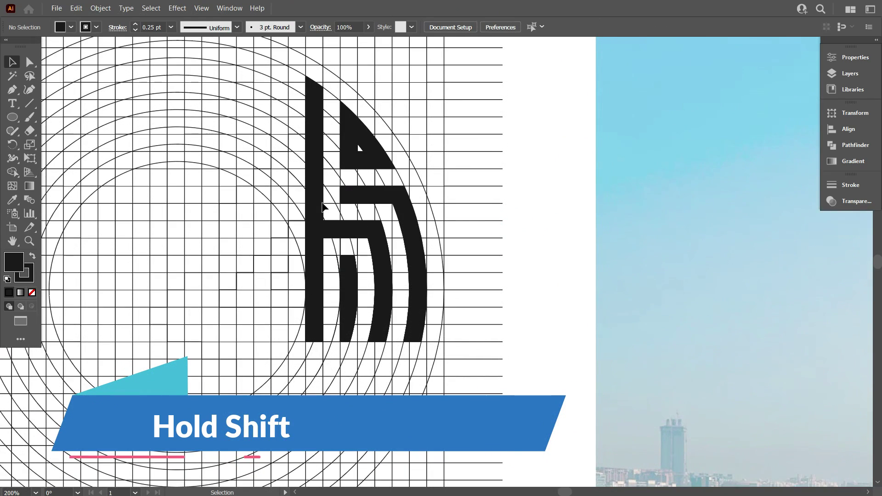
left_click(314, 196)
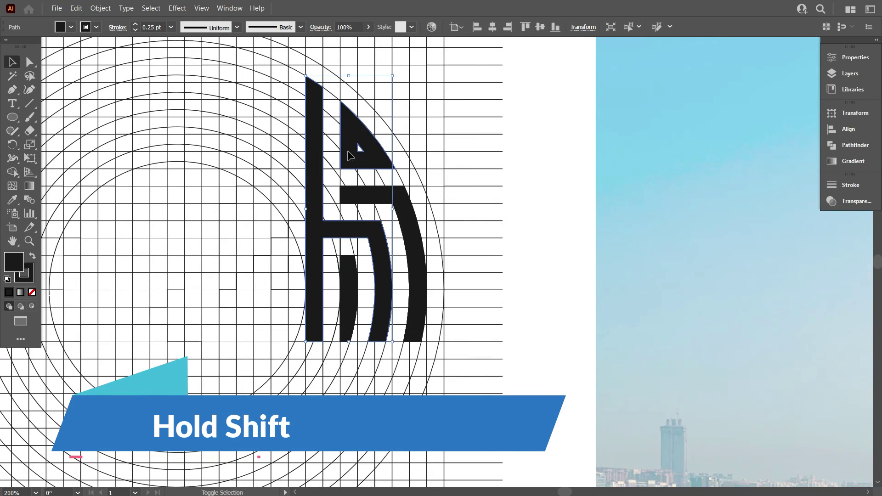
left_click(349, 152, "shift")
left_click(410, 229, "shift")
left_click(351, 303, "shift")
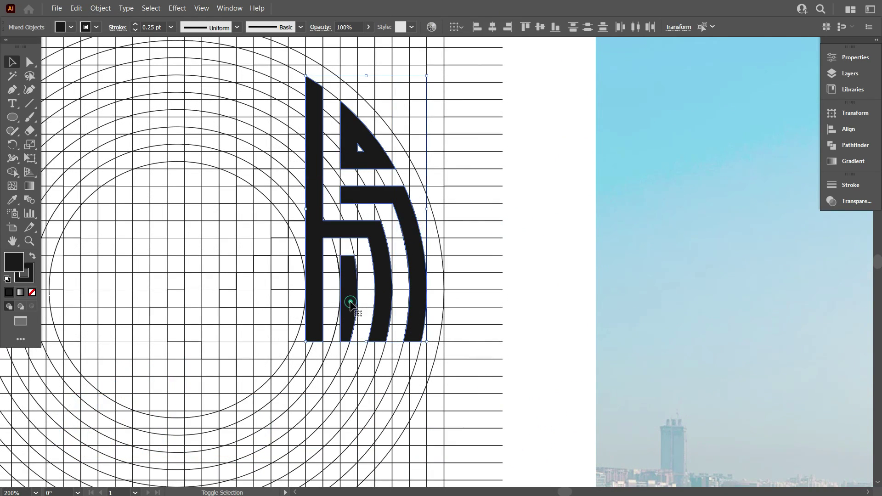
scroll(350, 302, "down", 3)
left_click_drag(351, 306, 492, 309)
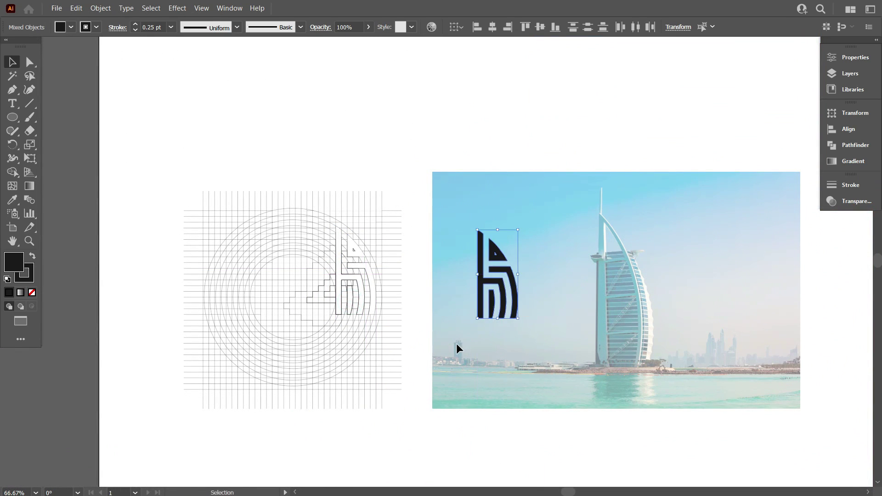
left_click(456, 343)
- Reposition the h logo over the Burj Al Arab tower
scroll(545, 348, "up", 1)
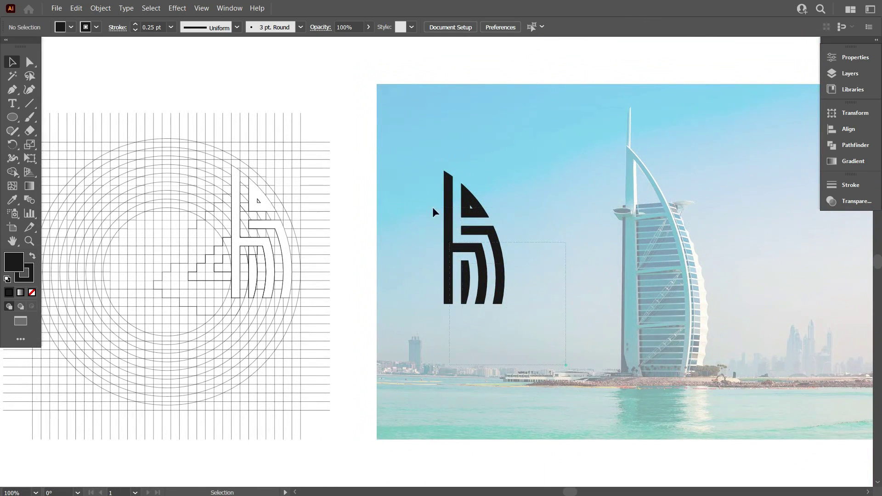
left_click_drag(433, 208, 431, 205)
scroll(484, 235, "down", 1)
left_click_drag(494, 257, 635, 311)
left_click(494, 282)
- Marquee-select the leftover construction grid and delete it
scroll(484, 281, "down", 1)
left_click_drag(207, 125, 448, 387)
key("Delete")
left_click_drag(634, 370, 529, 197)
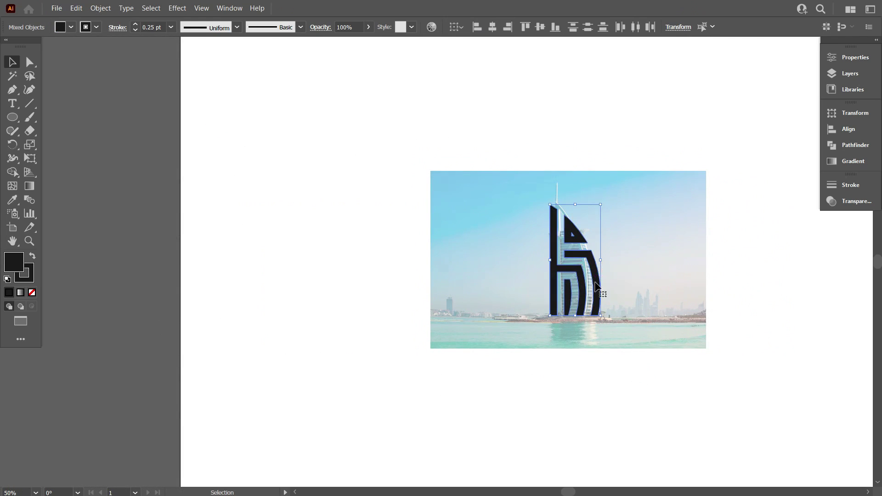
- Move the logo onto blank canvas and group all its pieces
left_click_drag(597, 291, 362, 291)
scroll(347, 287, "up", 2)
left_click(462, 276)
scroll(226, 282, "up", 1)
left_click_drag(305, 239, 429, 369)
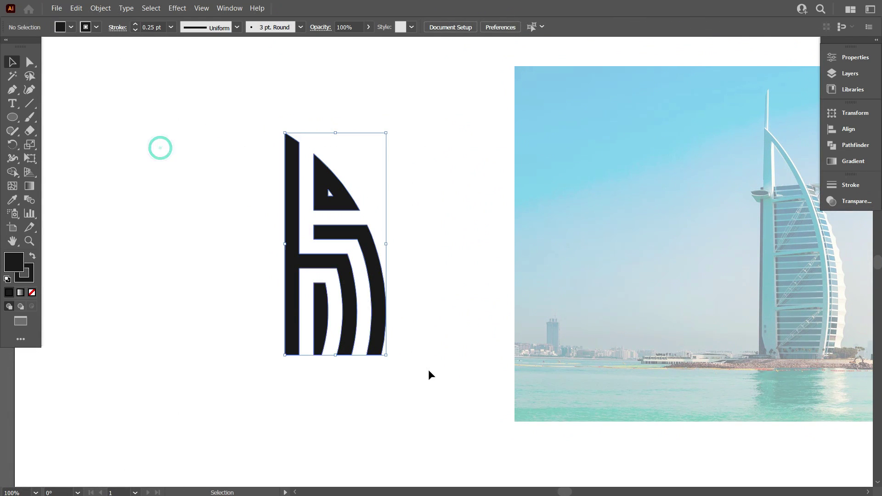
right_click(426, 168)
left_click(460, 256)
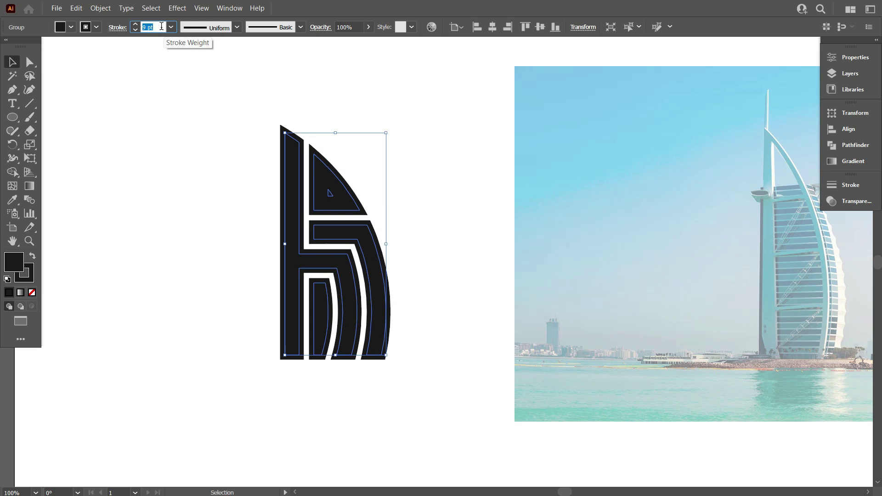
- Lower the grouped logo's stroke weight to 7 pt and check the thinner stroke
key("Down")
left_click(183, 147)
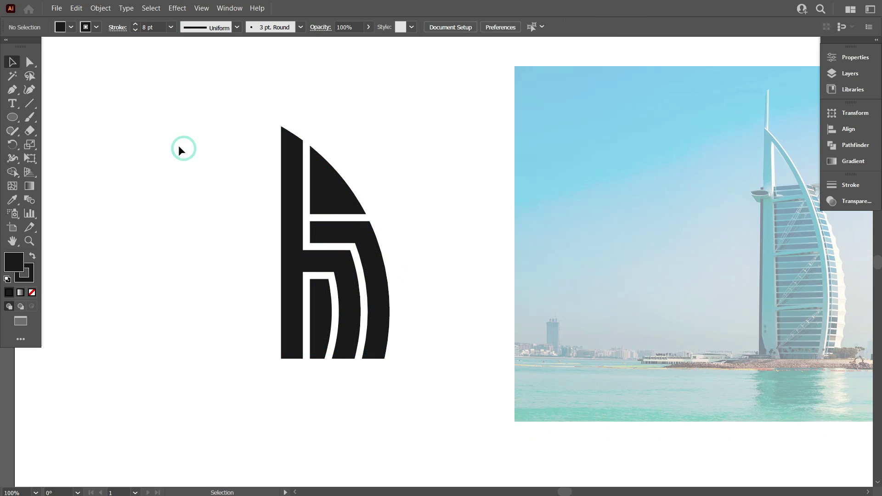
left_click_drag(166, 130, 413, 349)
left_click(118, 226)
left_click_drag(165, 190, 424, 356)
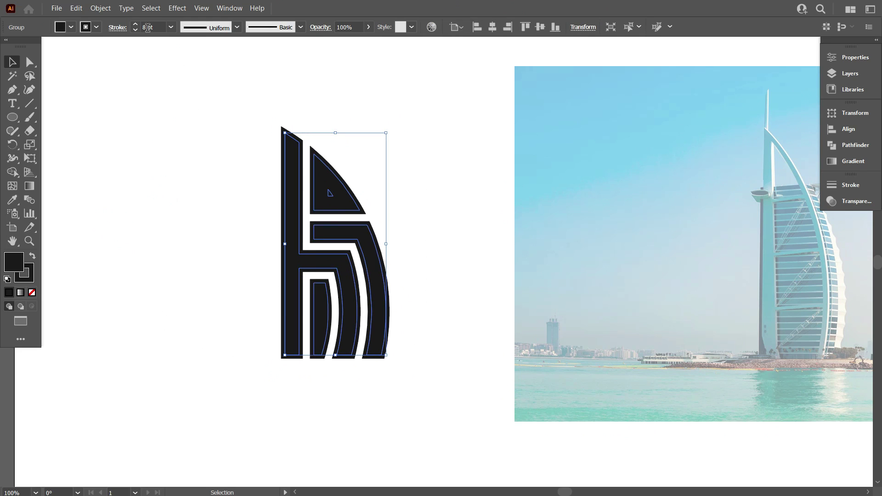
left_click(166, 133)
left_click_drag(163, 134, 429, 384)
left_click(450, 287)
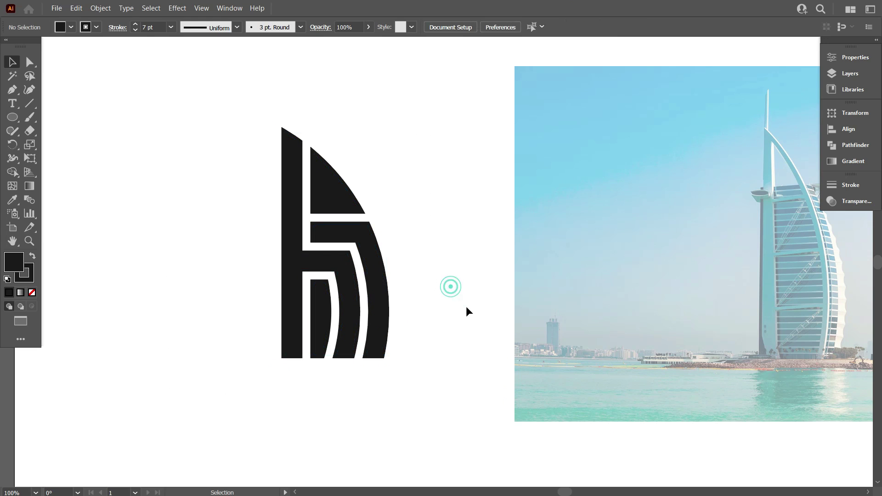
- Expand the logo's fill and stroke into outlines with Object > Expand
left_click_drag(316, 235, 278, 184)
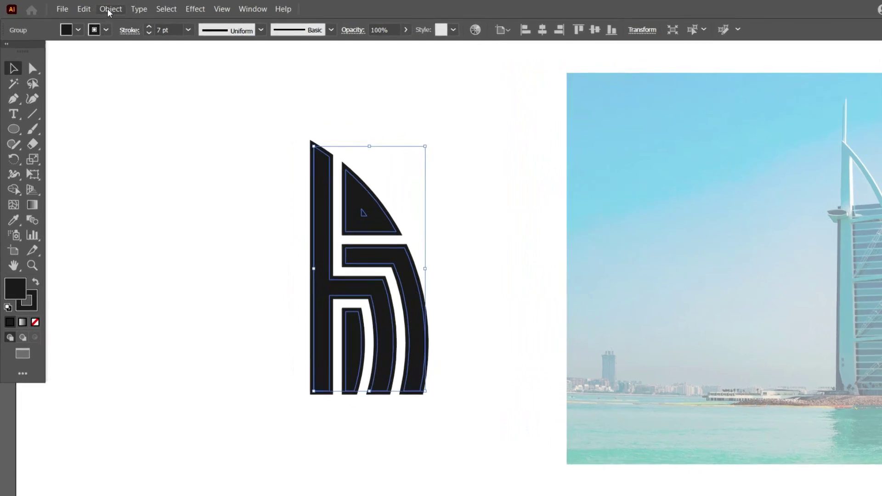
left_click(103, 8)
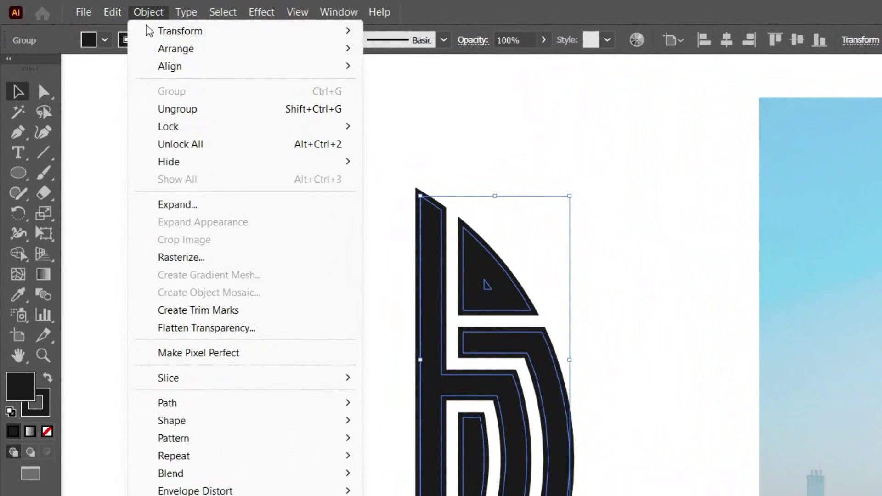
left_click(208, 206)
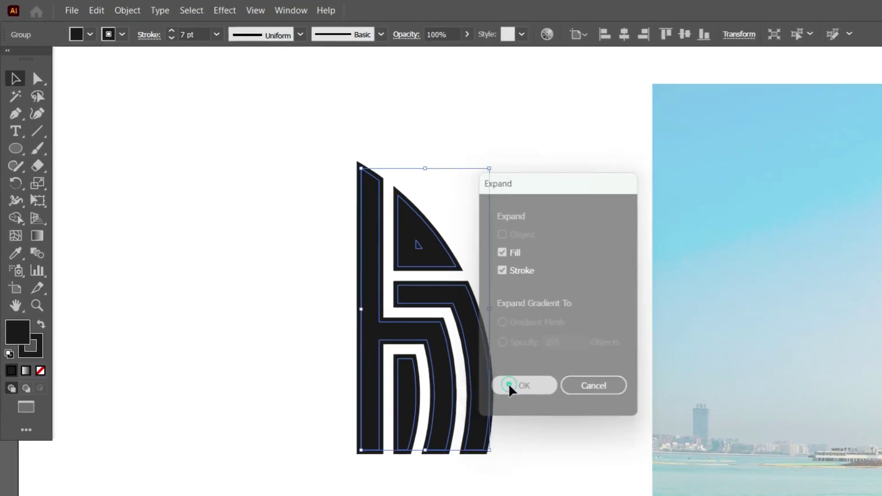
left_click(592, 451)
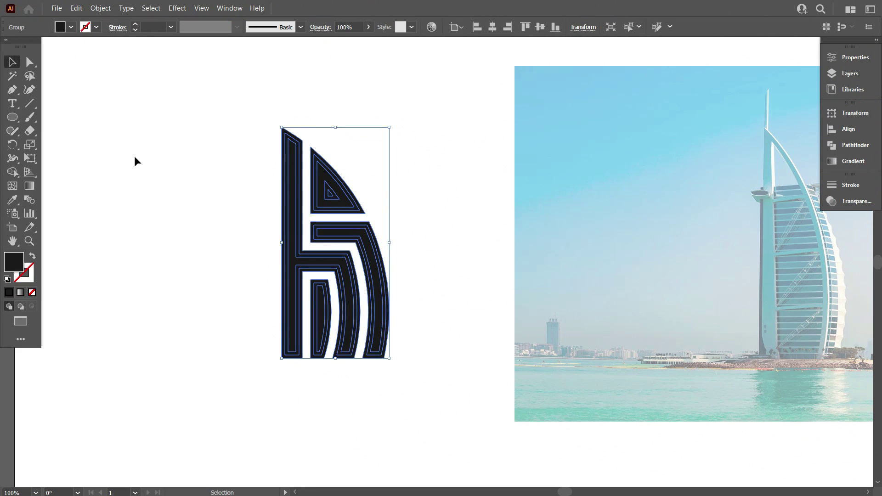
- Remove the small inner triangle with the Shape Builder tool, leaving a hole
left_click(13, 173)
scroll(319, 188, "up", 4)
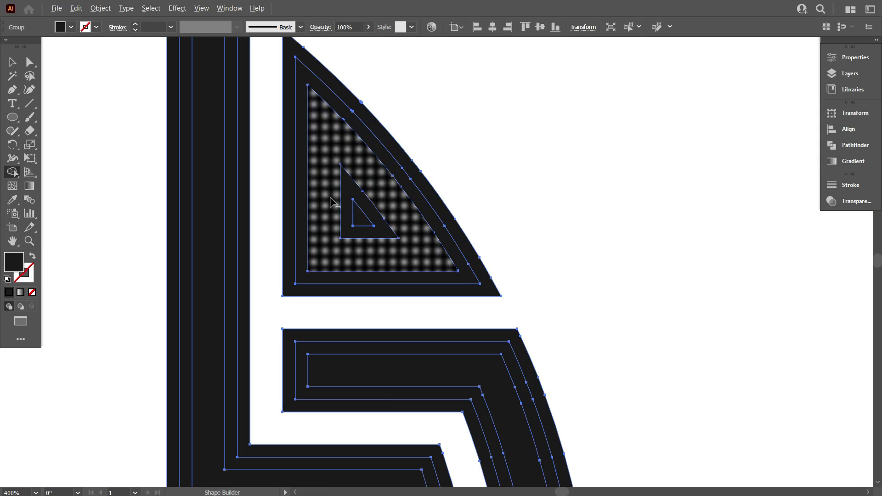
left_click(358, 224, "alt")
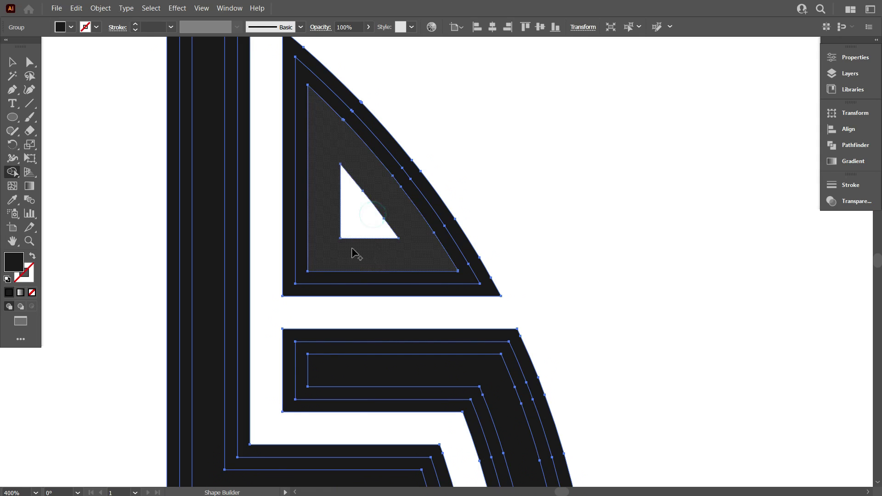
scroll(353, 250, "down", 4)
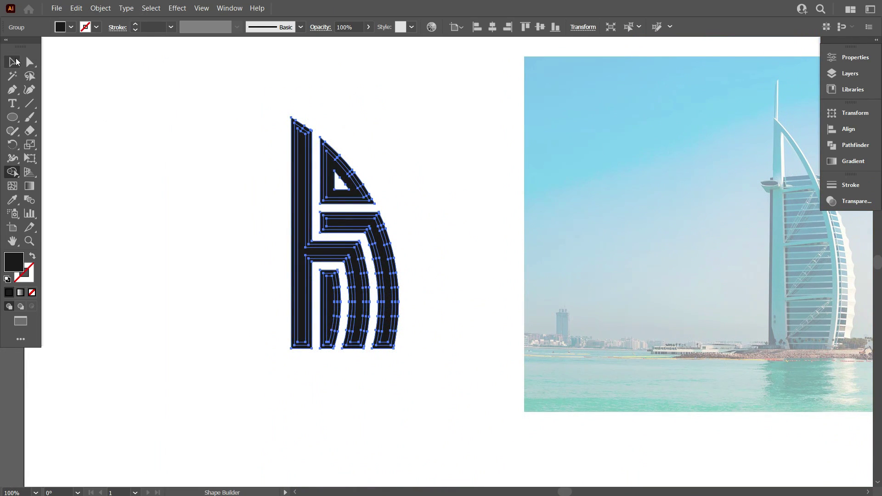
- Unite the logo outlines into one solid shape with Pathfinder
left_click(13, 62)
scroll(437, 300, "up", 1)
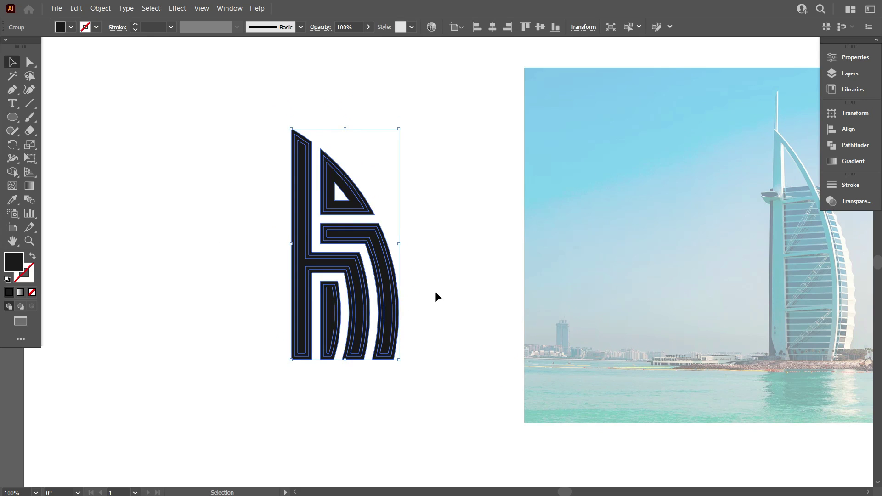
left_click(834, 145)
left_click(699, 139)
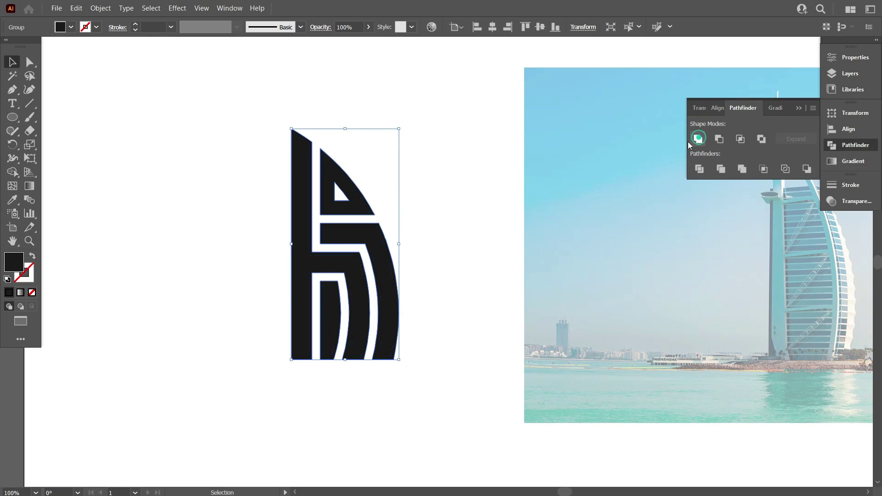
scroll(452, 186, "down", 3)
left_click(451, 190)
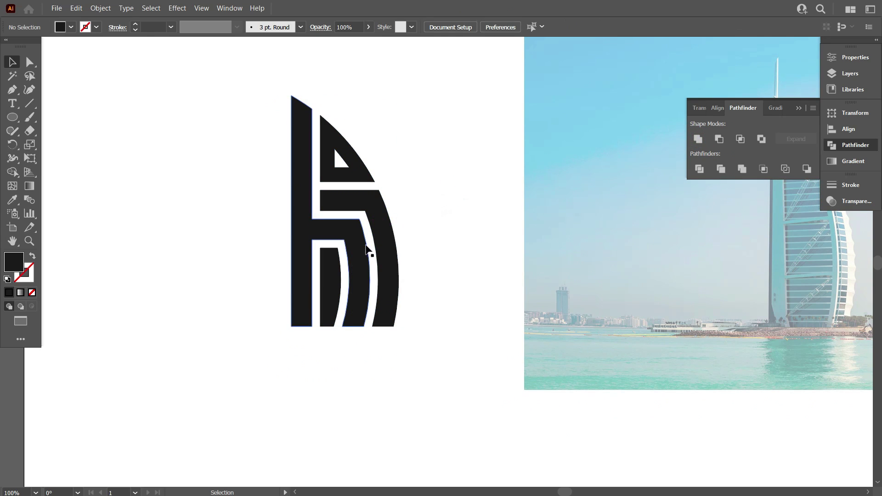
scroll(473, 275, "up", 2)
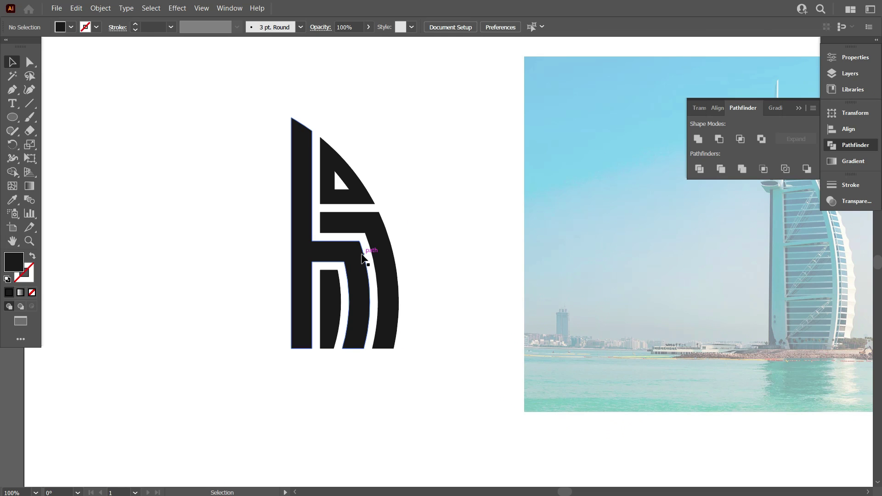
scroll(362, 254, "down", 1)
scroll(361, 254, "up", 1)
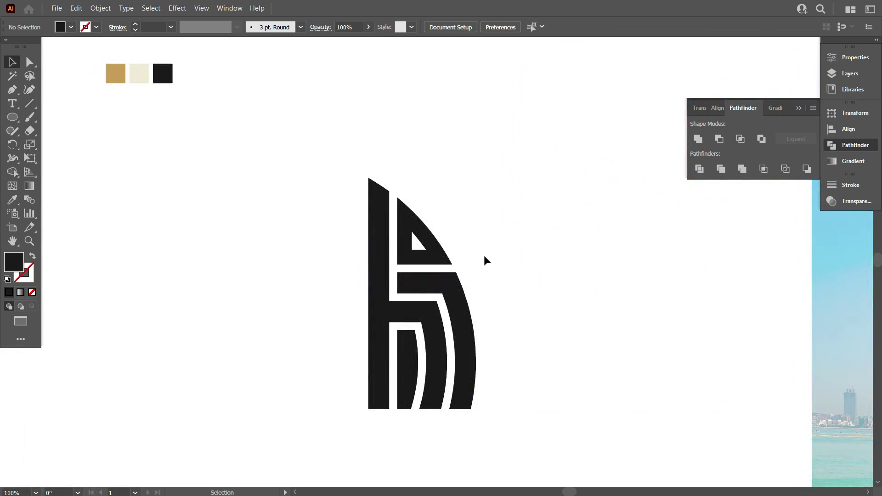
- Ungroup the logo so each piece can be recoloured
left_click(307, 211)
left_click(385, 260)
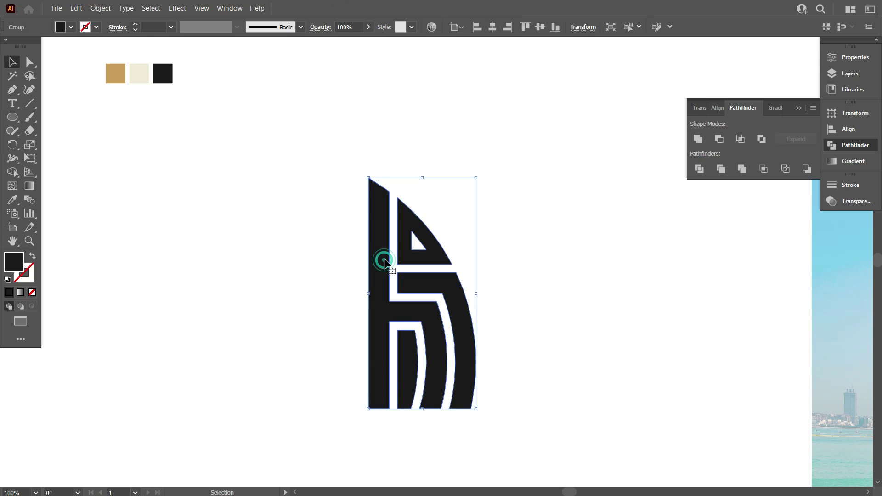
right_click(387, 237)
left_click(419, 327)
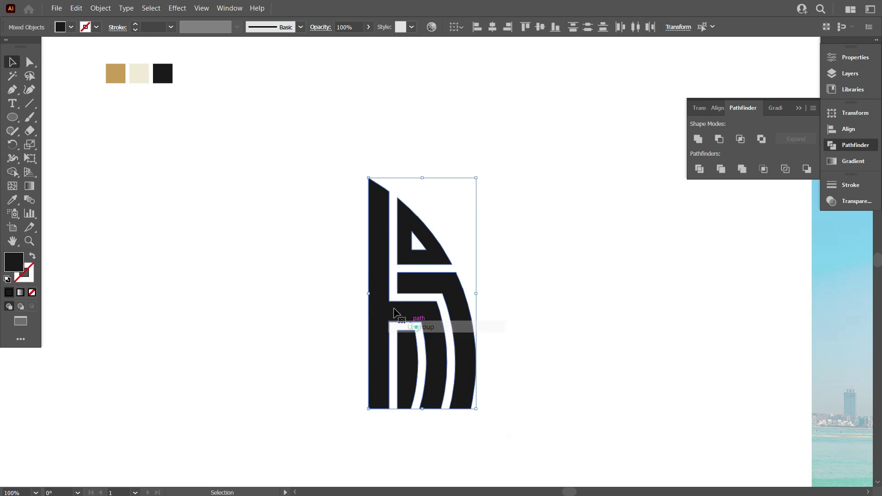
left_click(341, 265)
- Fill the H-shaped stem piece and the outer curve with the cream swatch
left_click(384, 276)
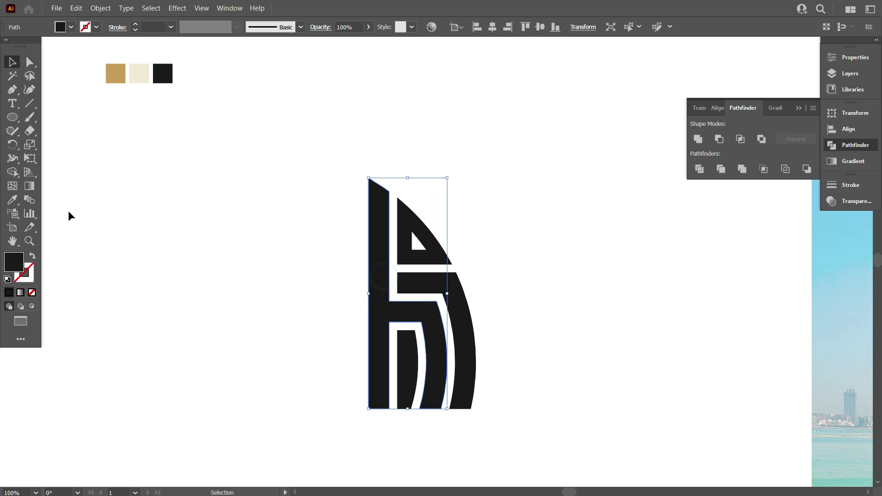
left_click(12, 202)
left_click(143, 77)
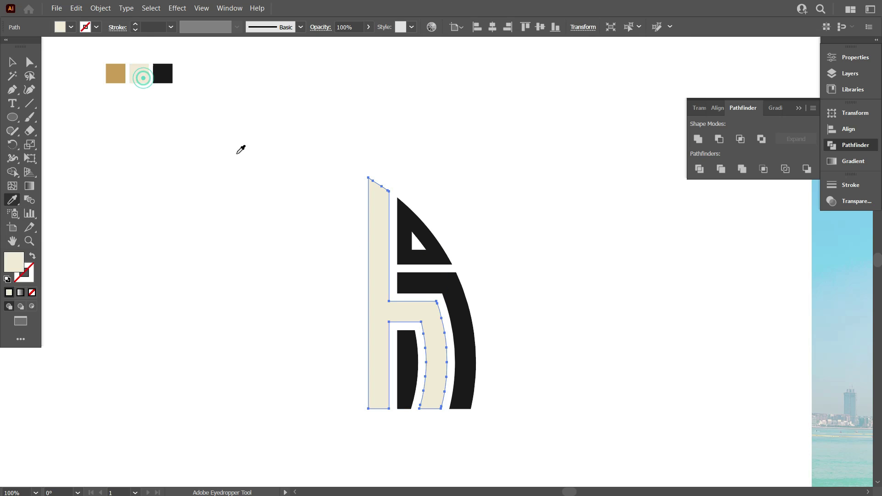
left_click(424, 280, "ctrl")
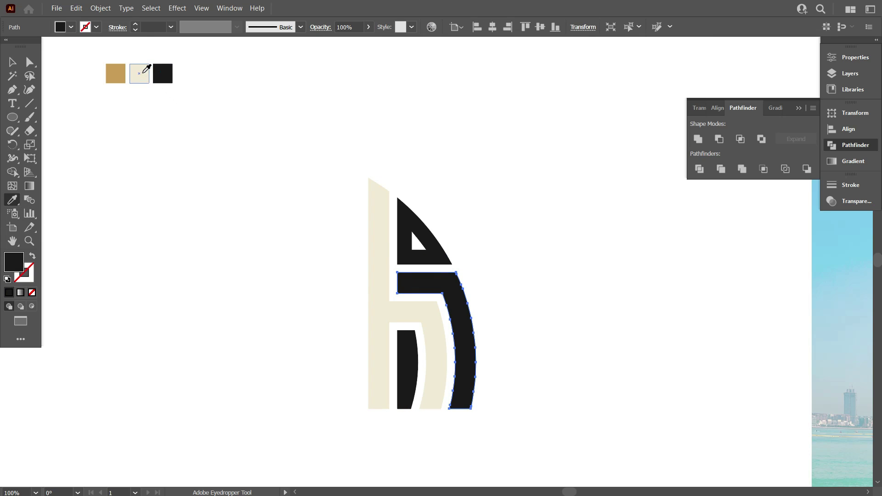
left_click(143, 73)
- Fill the top triangle and inner curved bar with gold, then marquee-select the whole logo
left_click(399, 239, "ctrl")
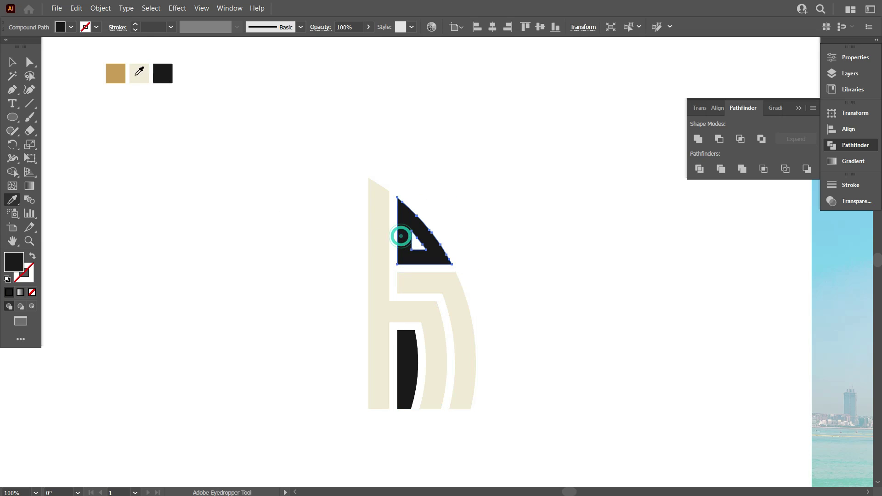
left_click(116, 70)
left_click(404, 352, "ctrl")
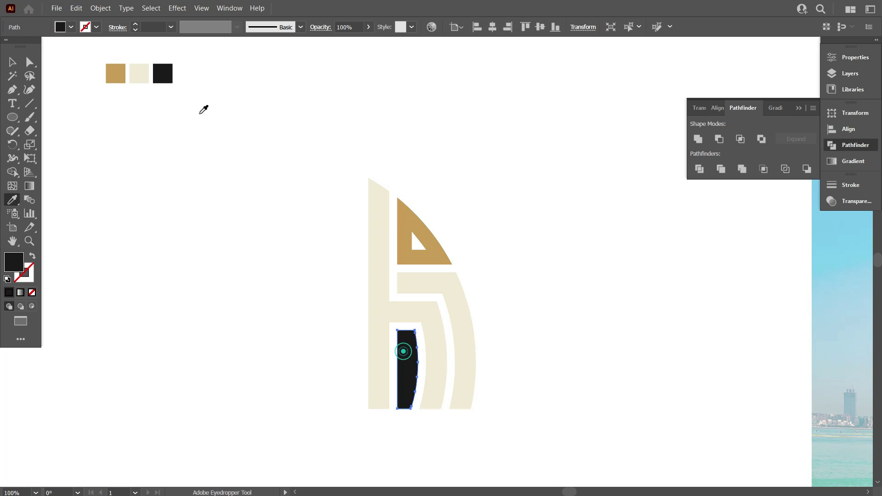
left_click(117, 69)
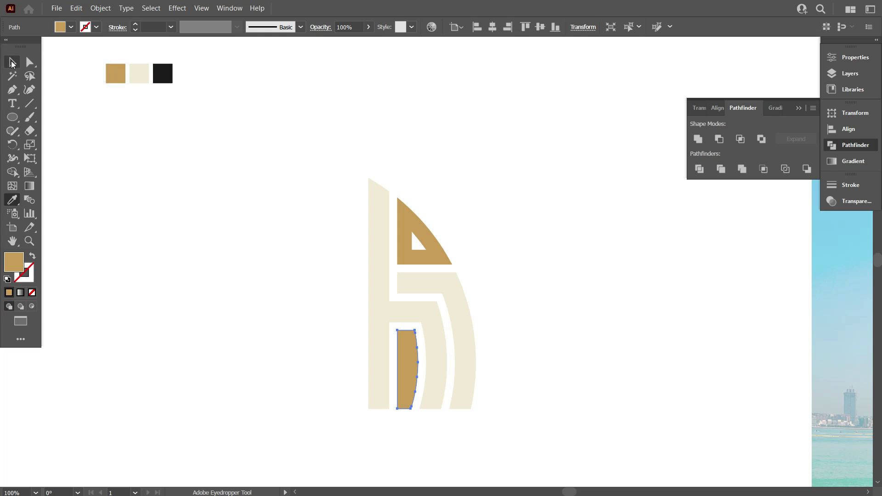
left_click(12, 62)
left_click(208, 179)
scroll(287, 167, "down", 1)
left_click(299, 161)
left_click_drag(245, 96, 535, 423)
- Group all the recoloured logo pieces together
right_click(546, 169)
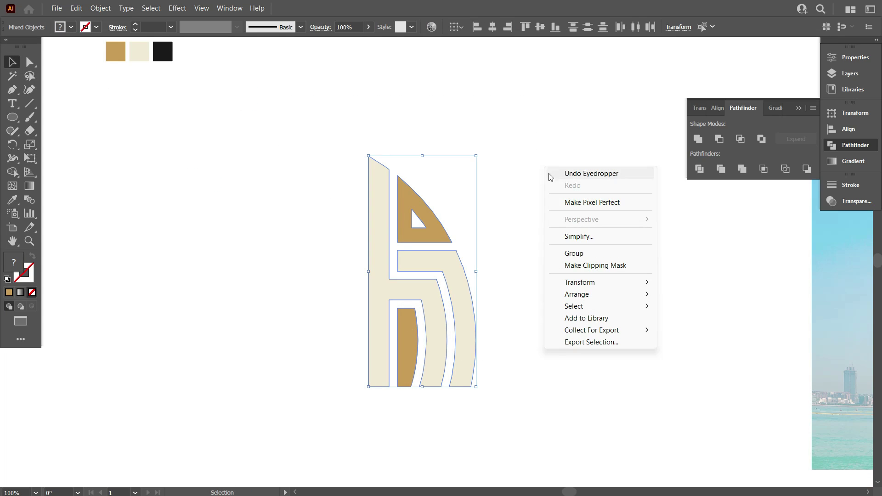
left_click(581, 255)
left_click(346, 225)
scroll(367, 225, "down", 1)
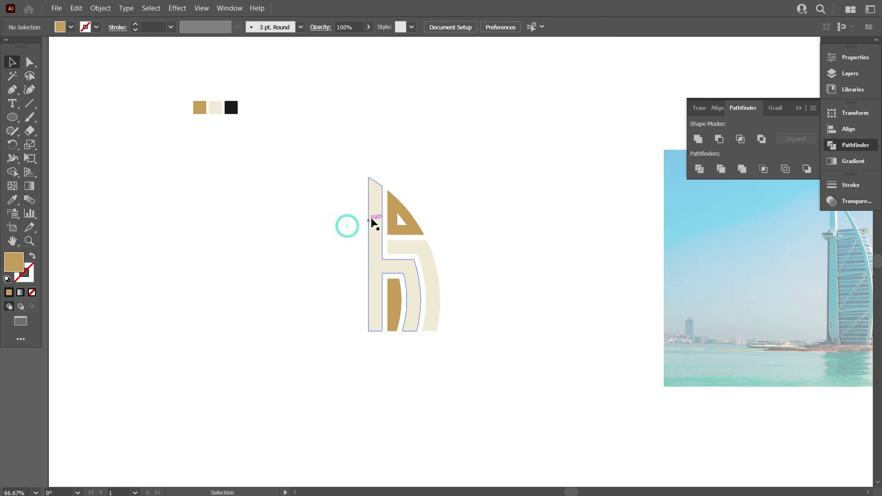
scroll(375, 228, "down", 1)
- Draw a large rectangle covering the artboard and send it behind the logo
left_click_drag(18, 121, 36, 119)
mouse_move(67, 58)
left_mouse_down()
mouse_move(403, 323)
mouse_move(700, 457)
left_mouse_up()
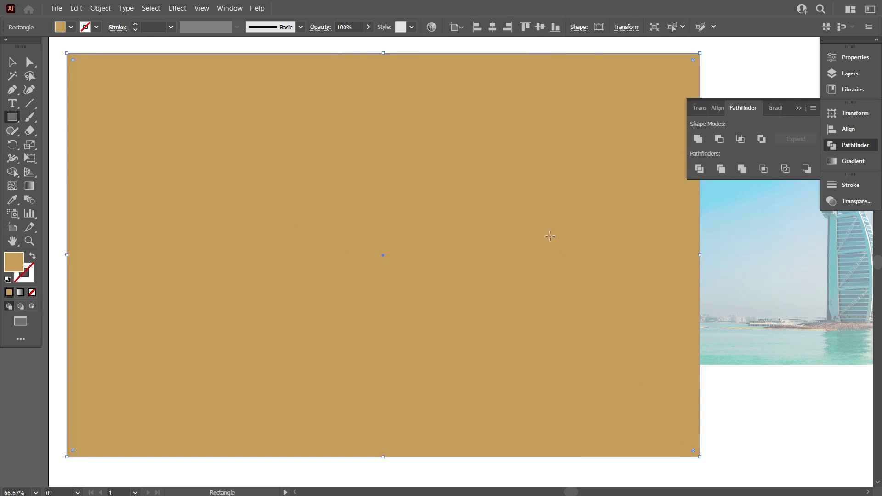
right_click(511, 164)
mouse_move(556, 369)
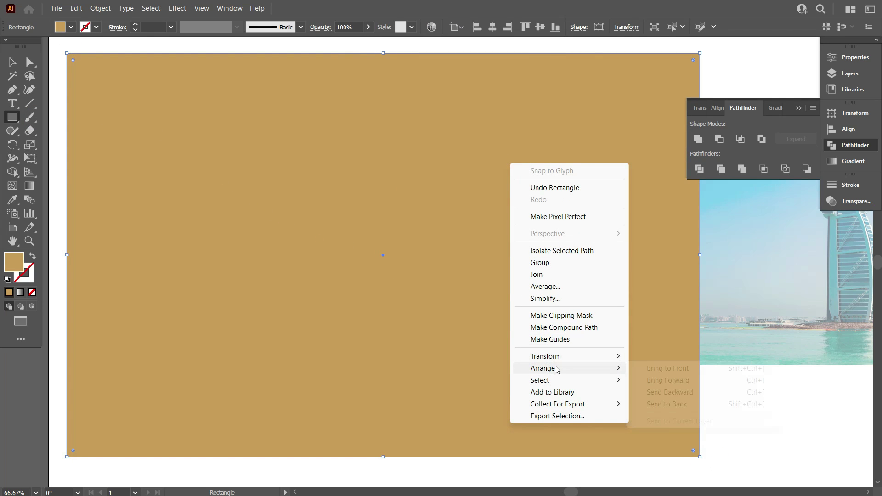
left_click(666, 405)
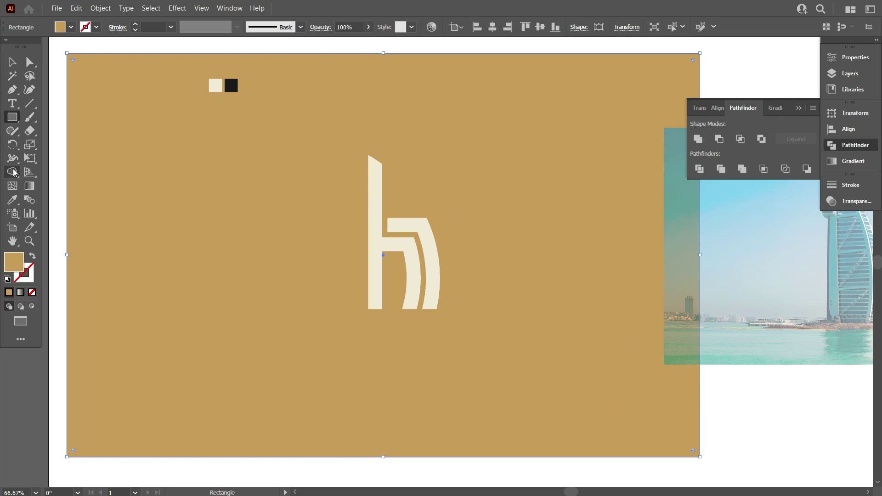
- Fill the background rectangle with the black swatch and lock it with Ctrl+2
left_click(12, 206)
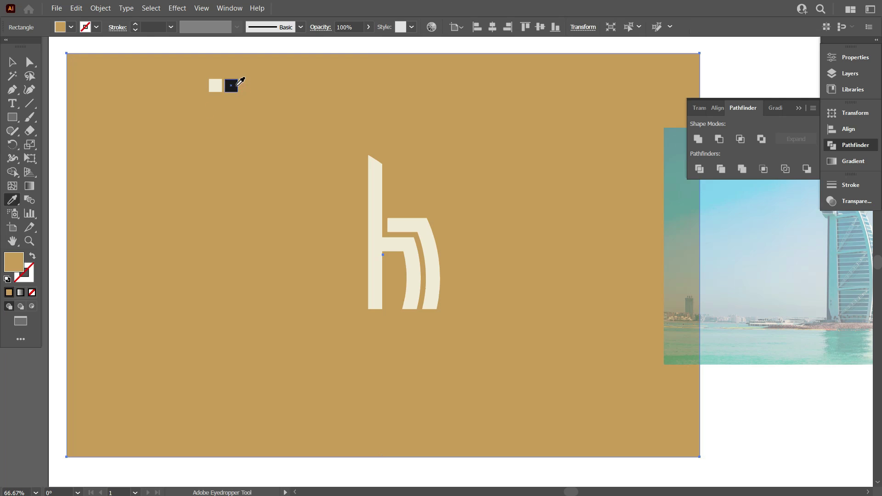
left_click(236, 85)
key("ctrl+2")
left_click(15, 61)
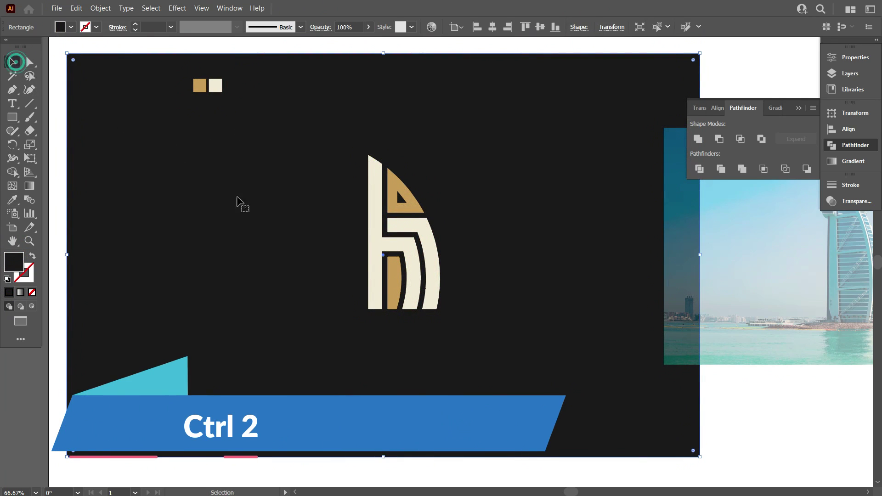
scroll(391, 307, "up", 1)
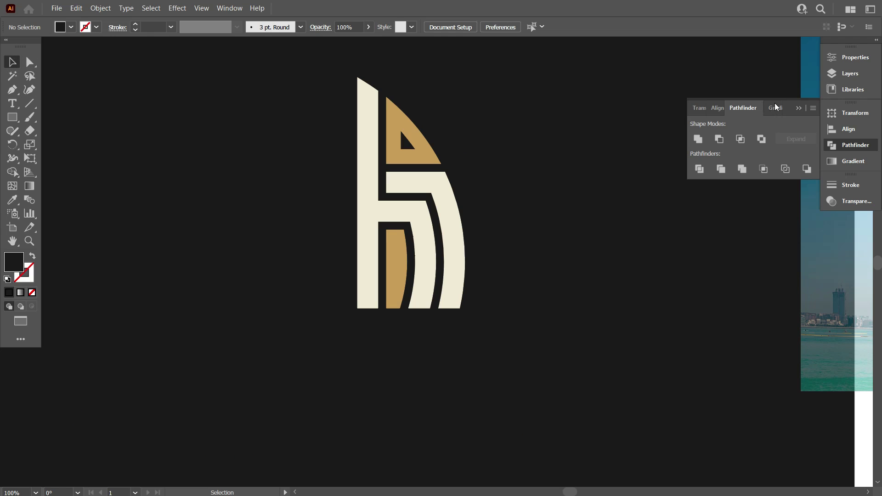
- Add the 'H7 DUBAI' title below the logo in white, enlarged to about 37 pt
left_click(800, 108)
key("t")
left_click(288, 365)
type("H7 DUBAI")
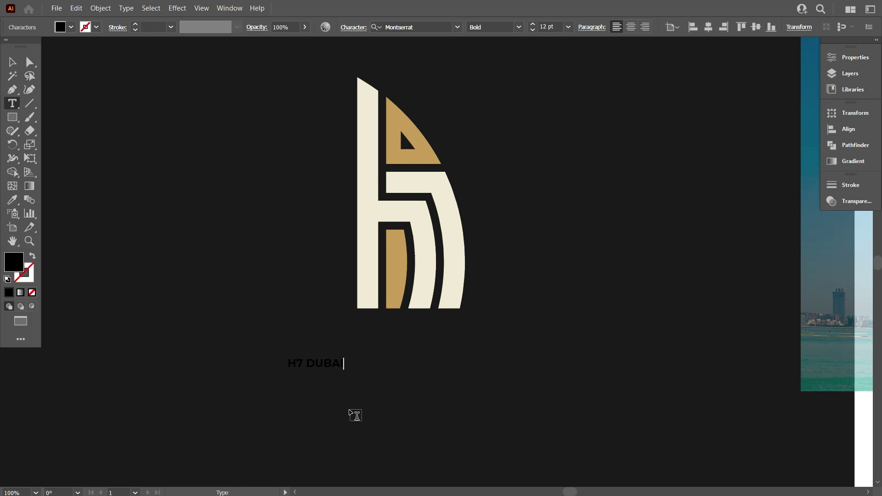
left_click(13, 62)
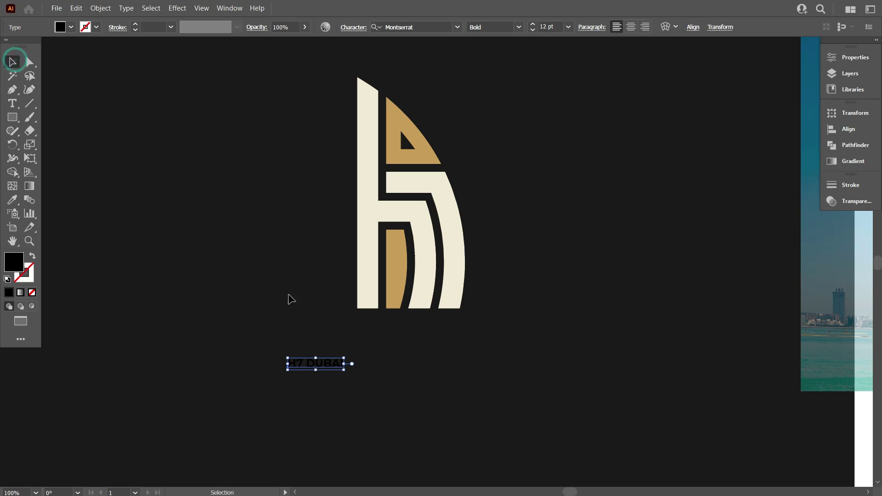
left_click(69, 27)
left_click(24, 45)
left_click_drag(344, 364, 460, 364)
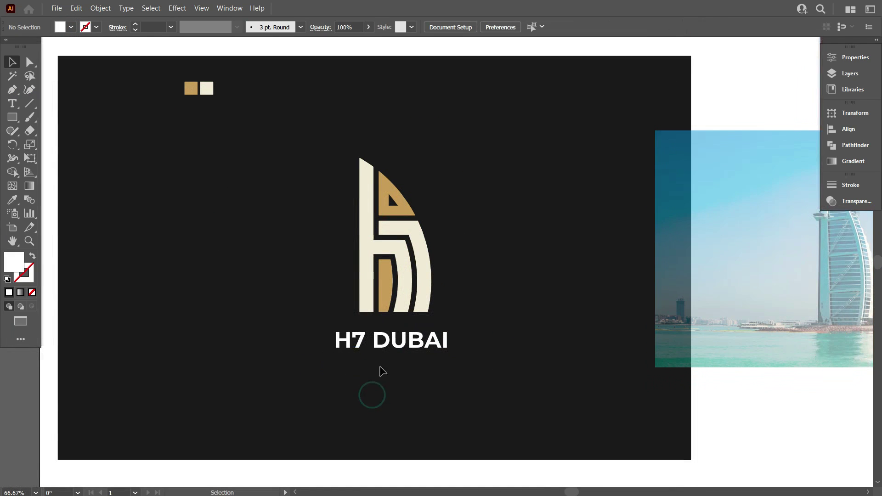
left_click(502, 271)
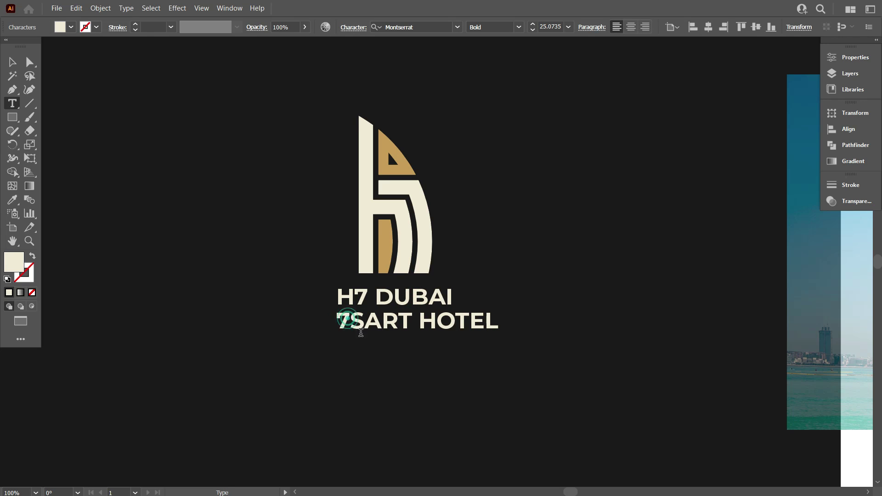
- Make the '7 SART HOTEL' tagline SemiBold with wider letter spacing
left_click(519, 27)
left_click(498, 117)
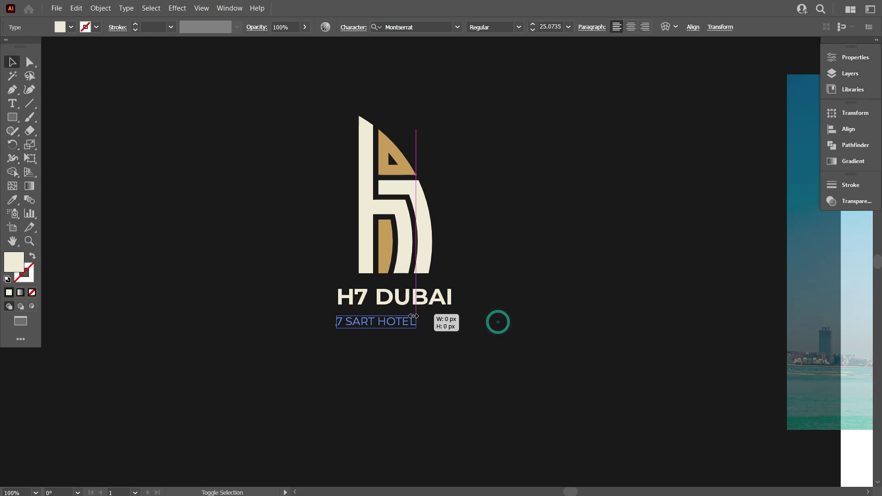
key("v")
left_click(433, 318)
scroll(433, 318, "up", 2)
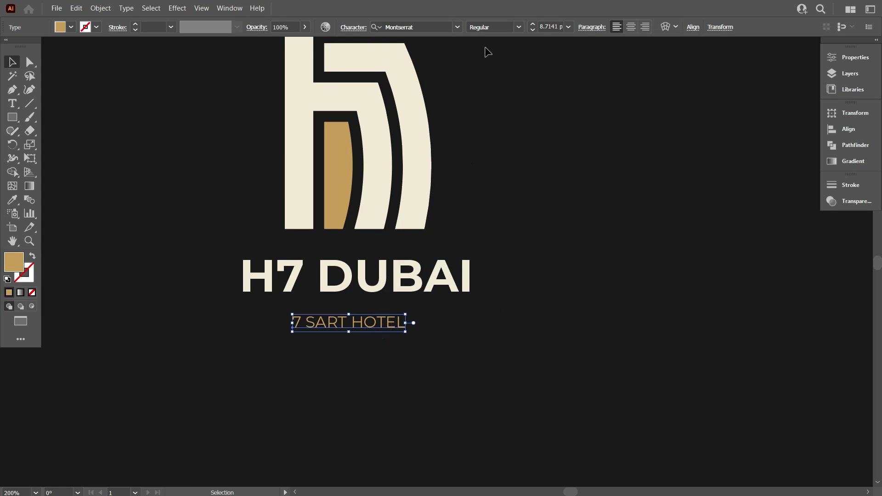
left_click(518, 28)
left_click(494, 166)
scroll(434, 209, "up", 3)
left_click(354, 27)
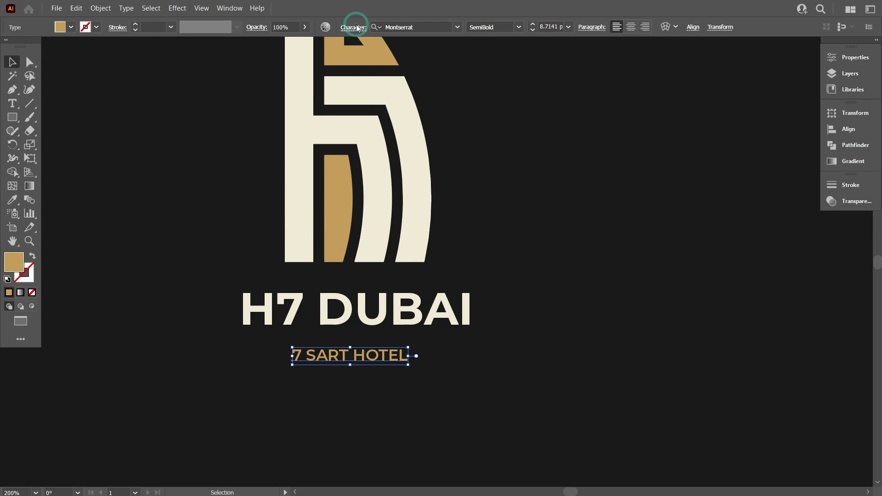
scroll(337, 96, "up", 10)
left_click(593, 232)
left_click(552, 253)
key("ctrl+minus")
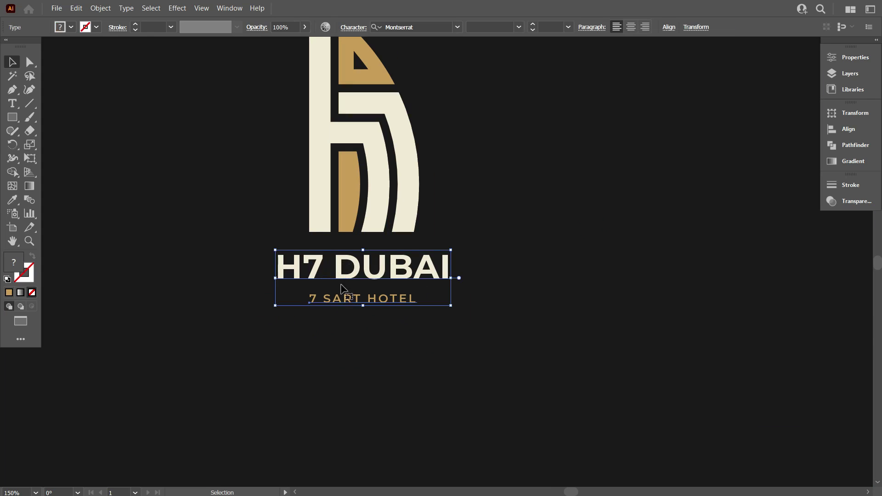
- Centre the title and tagline on each other and group them
left_click(834, 130)
left_click(714, 139)
right_click(371, 342)
left_click(588, 280)
left_click_drag(500, 363, 359, 264)
key("ctrl+g")
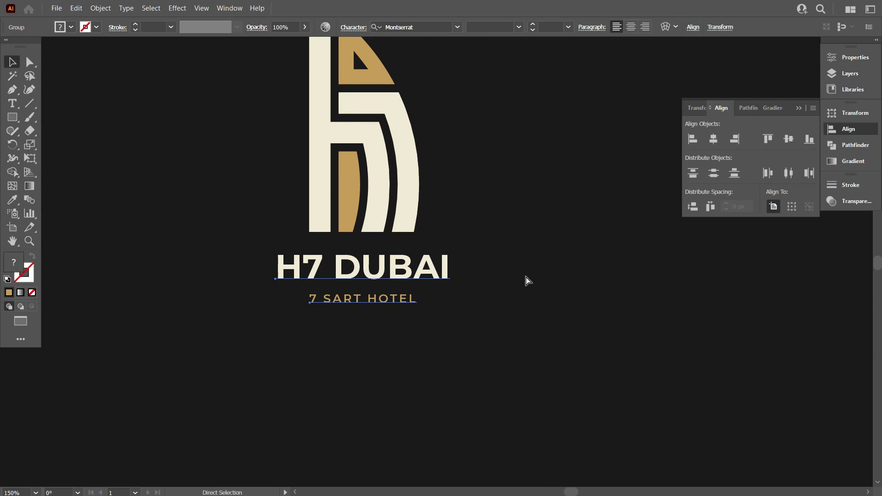
- Centre the text group horizontally under the logo
scroll(528, 282, "up", 2)
left_click(528, 282)
left_click_drag(501, 381, 349, 257)
left_click(384, 27)
left_click(544, 252)
scroll(544, 252, "down", 1)
scroll(519, 280, "up", 1)
scroll(517, 281, "up", 1)
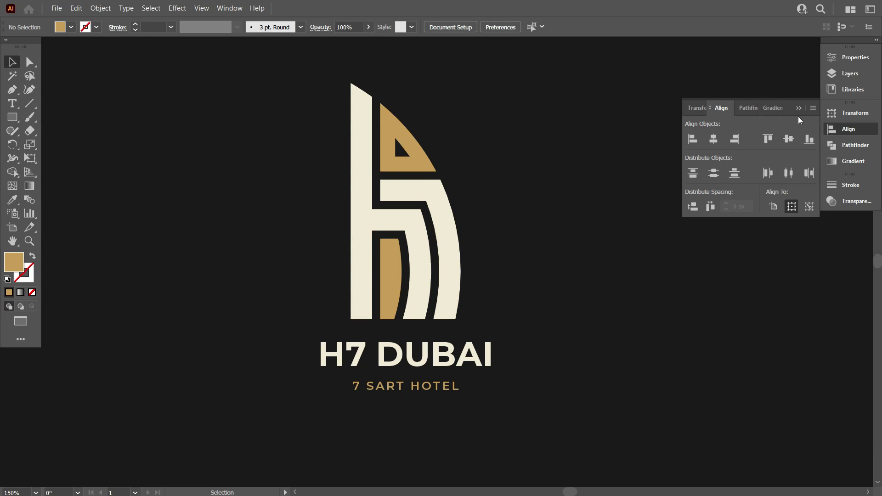
left_click(577, 260)
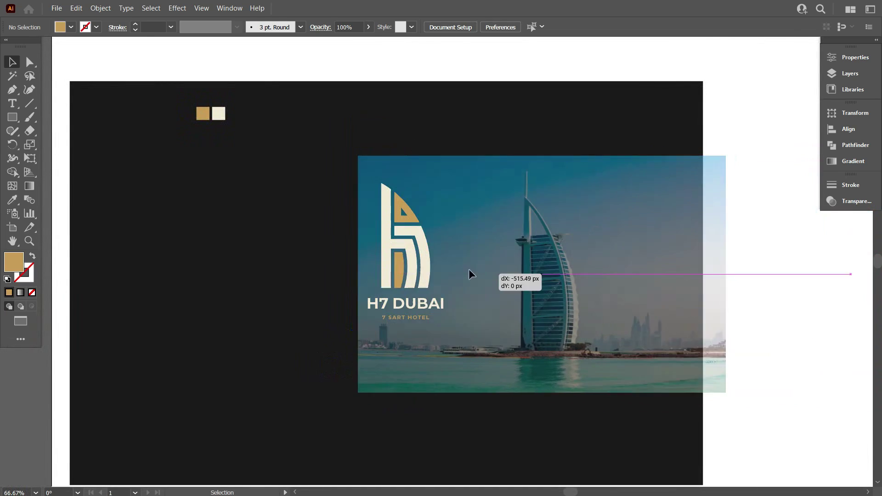
- Place the Dubai photo behind the logo at 10% opacity, resizing it and shifting it right
left_click_drag(468, 276, 374, 256)
key("1")
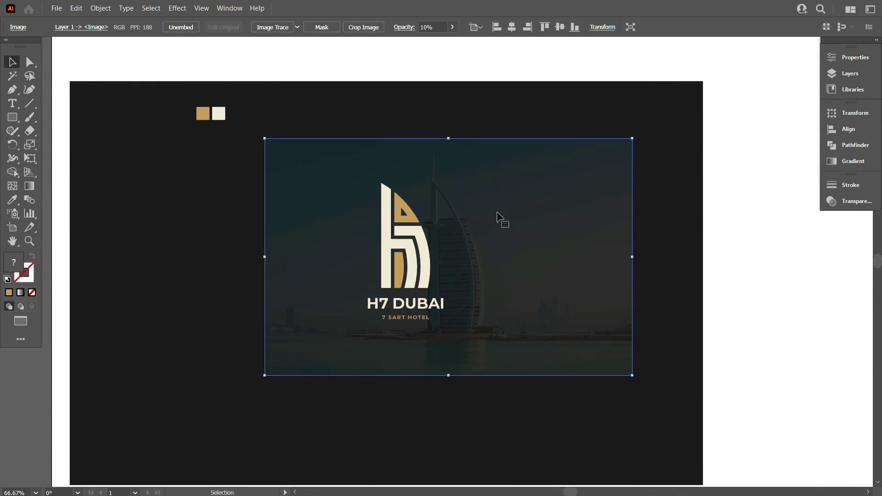
scroll(497, 213, "up", 1)
scroll(505, 212, "down", 1)
left_click_drag(272, 255, 305, 256)
left_click_drag(492, 281, 443, 263)
scroll(434, 244, "up", 1)
left_click_drag(531, 293, 638, 289)
- Enlarge the faint Burj Al Arab photo so the tower fills more of the artboard
left_click(754, 289)
scroll(753, 280, "up", 1)
left_click_drag(752, 279, 810, 327)
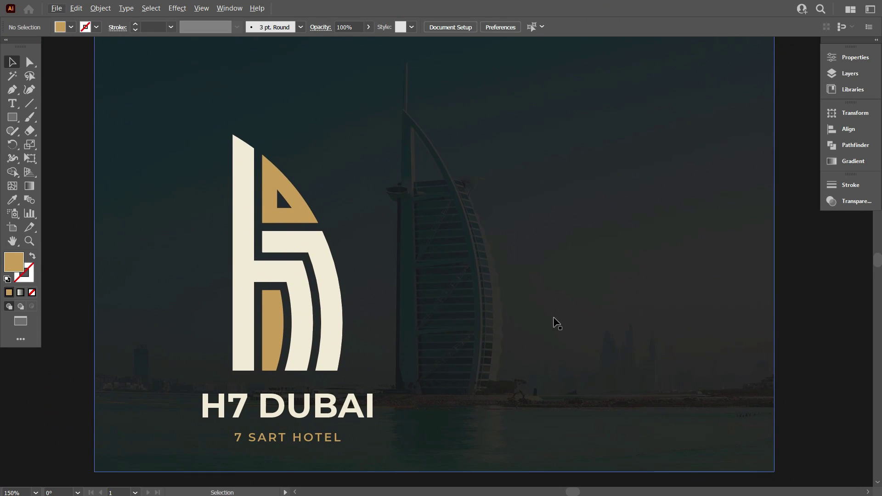
scroll(439, 309, "down", 1)
left_click(628, 270)
left_click_drag(663, 270, 757, 259)
scroll(460, 330, "up", 1)
left_click_drag(461, 330, 472, 332)
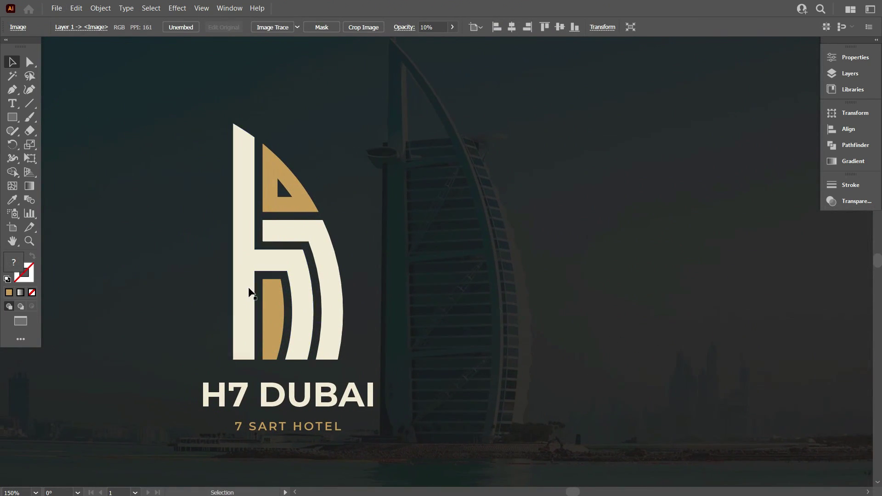
- Shrink the logo and text group and centre it over the photo, just left of the tower
left_click(334, 301)
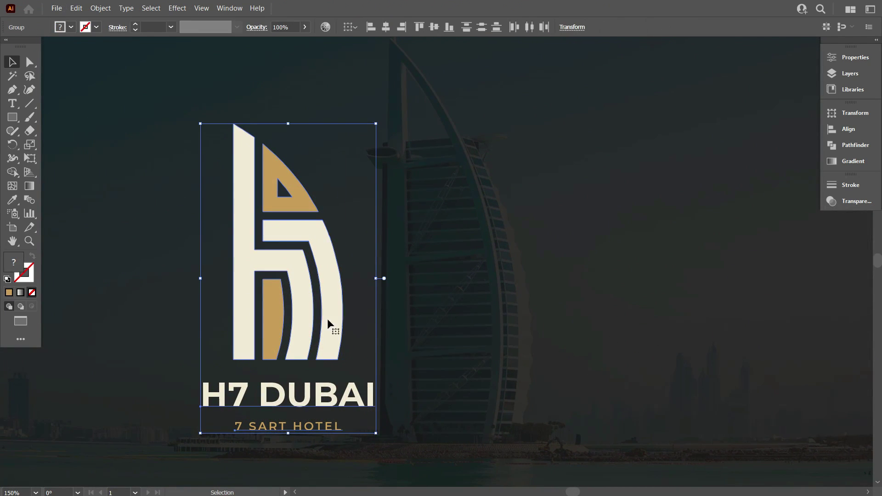
left_click_drag(328, 324, 486, 316)
left_click_drag(533, 270, 327, 290)
left_click_drag(368, 394, 446, 418)
scroll(445, 417, "up", 1)
left_click(506, 366)
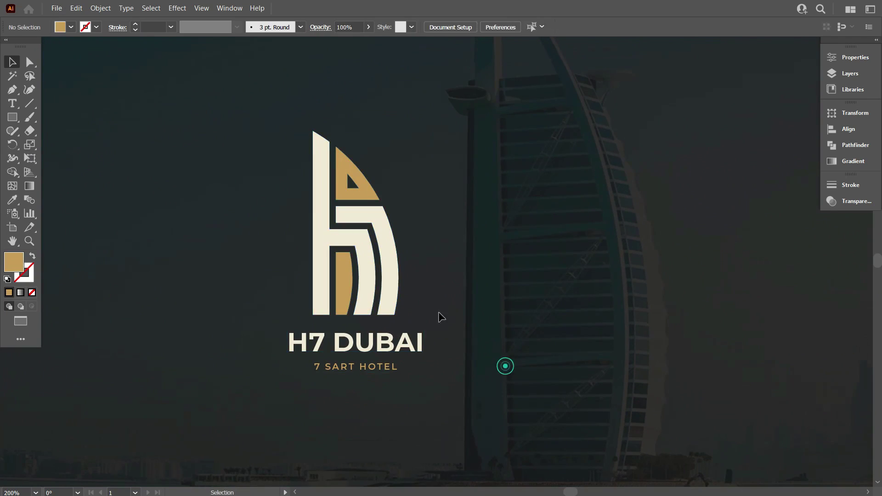